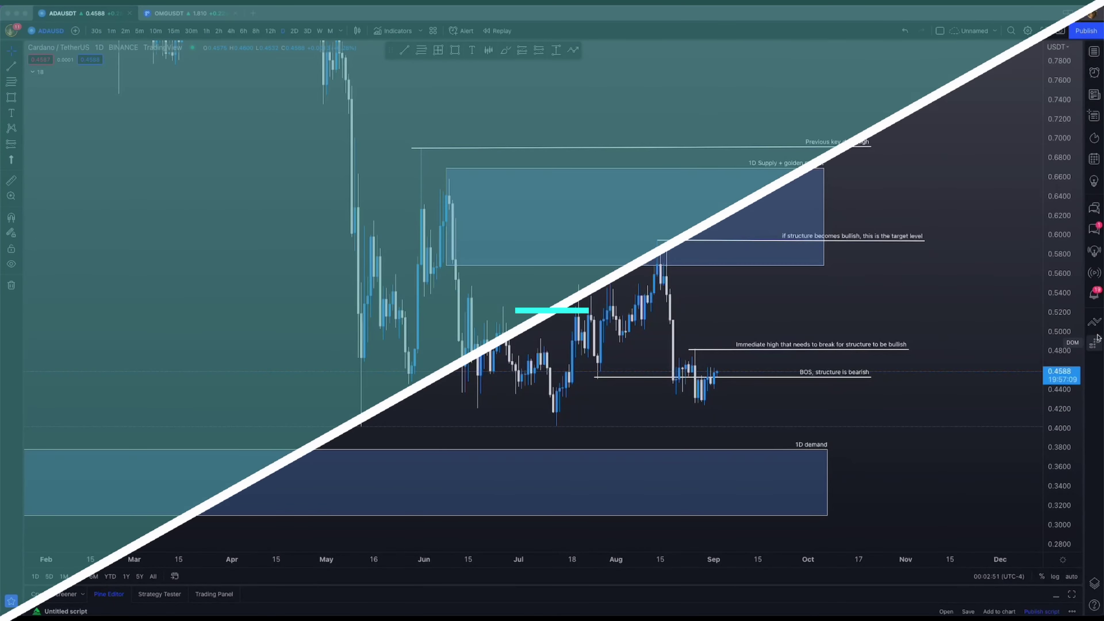
# Circle the "BOS, structure is bearish" label and trace its level in temporary red ink, and clear the marks.
pyautogui.scroll(2, 726, 320)
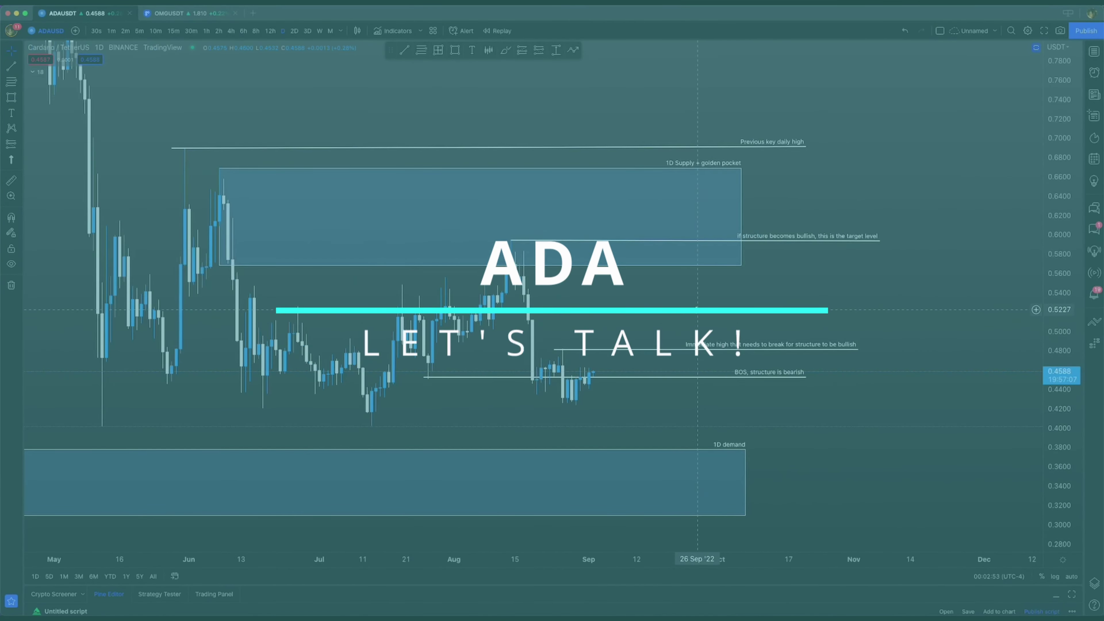
pyautogui.moveTo(700, 313); pyautogui.dragTo(791, 310)
pyautogui.scroll(-2, 741, 334)
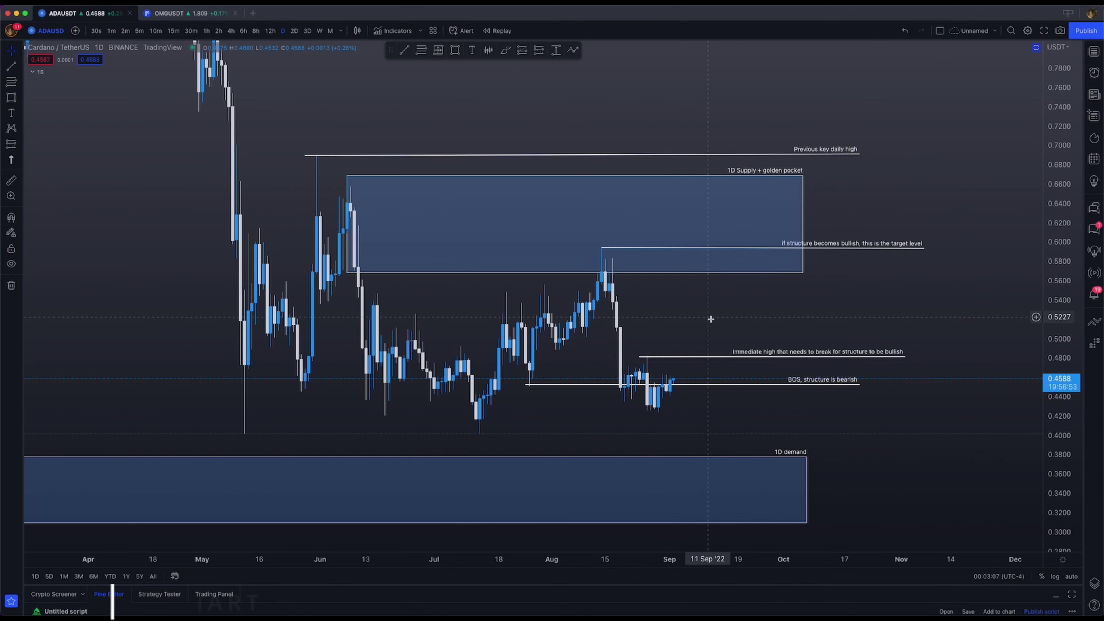
pyautogui.moveTo(808, 372); pyautogui.dragTo(809, 390)
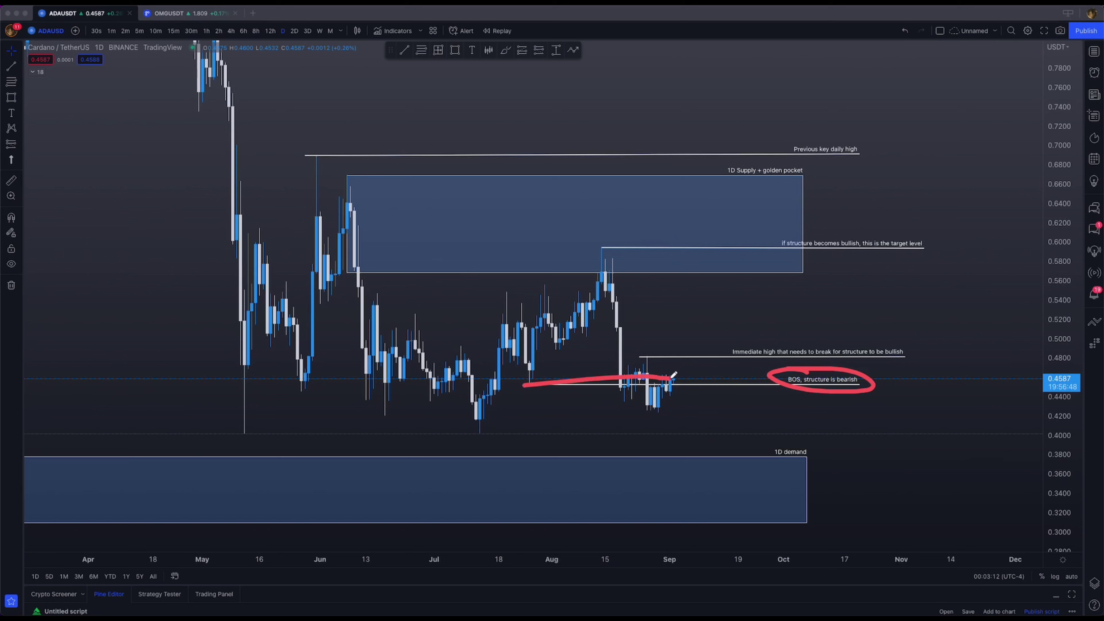
pyautogui.press('Escape')
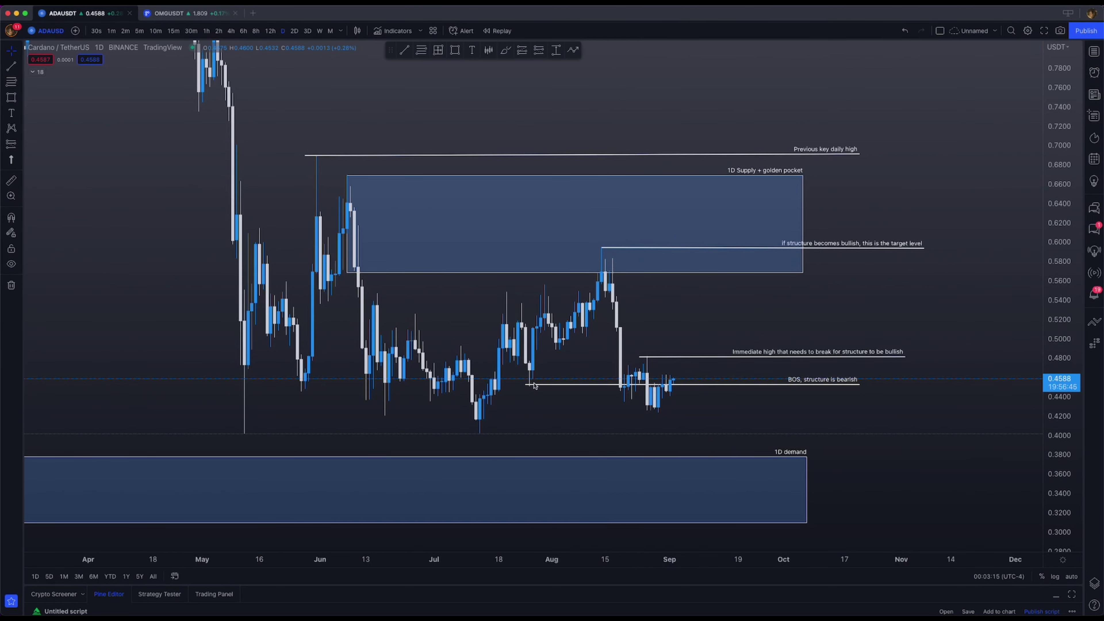
# Mark the BOS level and the higher lows before the August peak with temporary red strokes, and clear them.
pyautogui.moveTo(535, 385); pyautogui.dragTo(628, 382)
pyautogui.moveTo(591, 319); pyautogui.dragTo(690, 314)
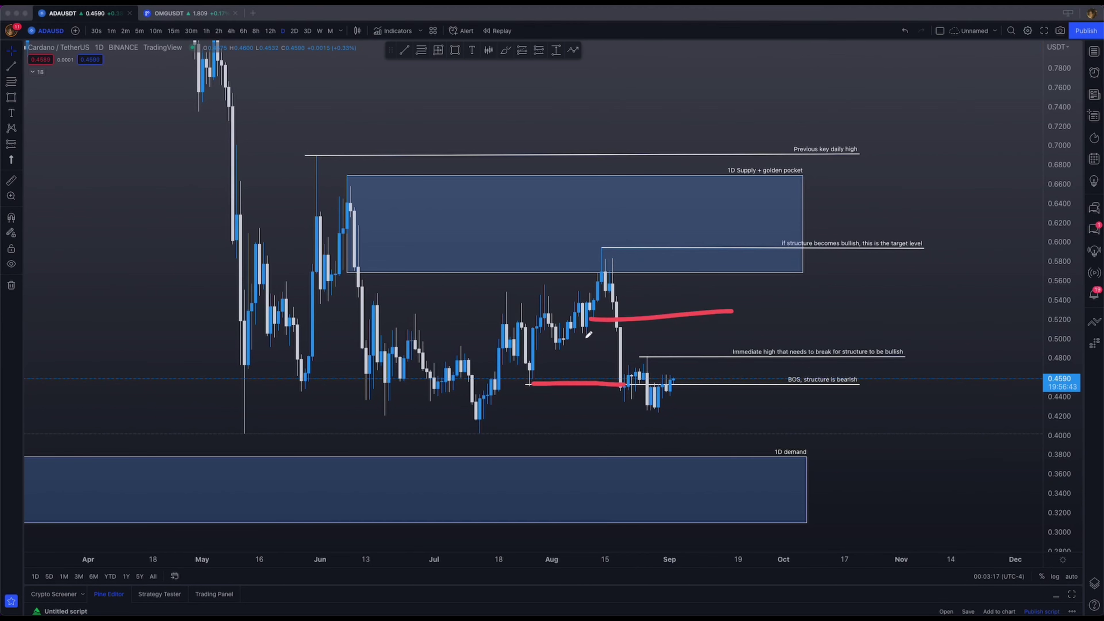
pyautogui.moveTo(548, 351); pyautogui.dragTo(715, 336)
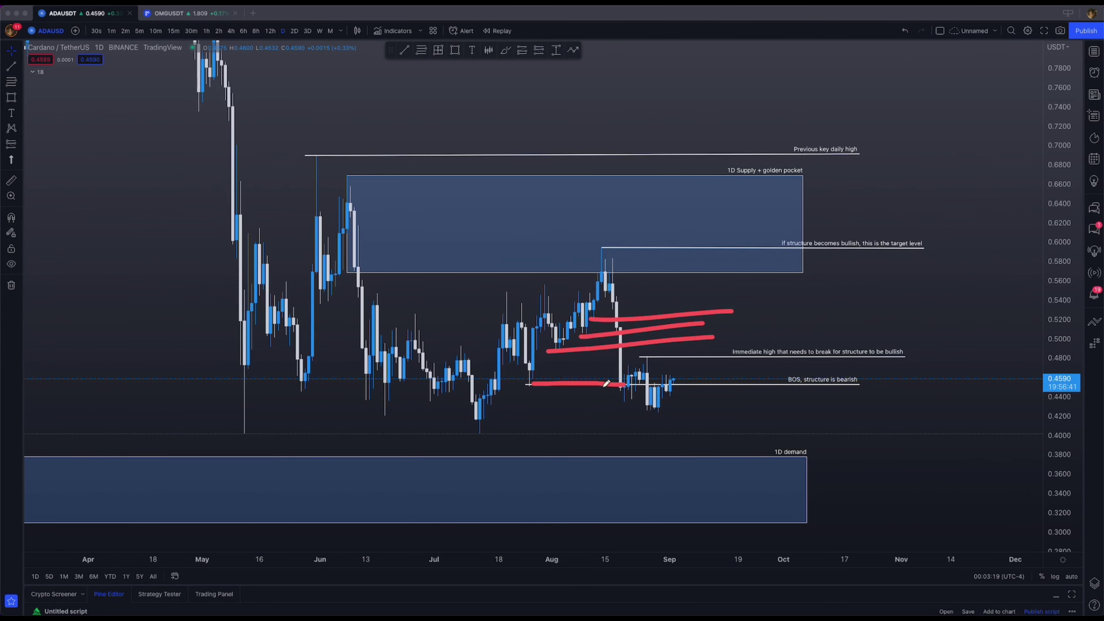
pyautogui.press('Escape')
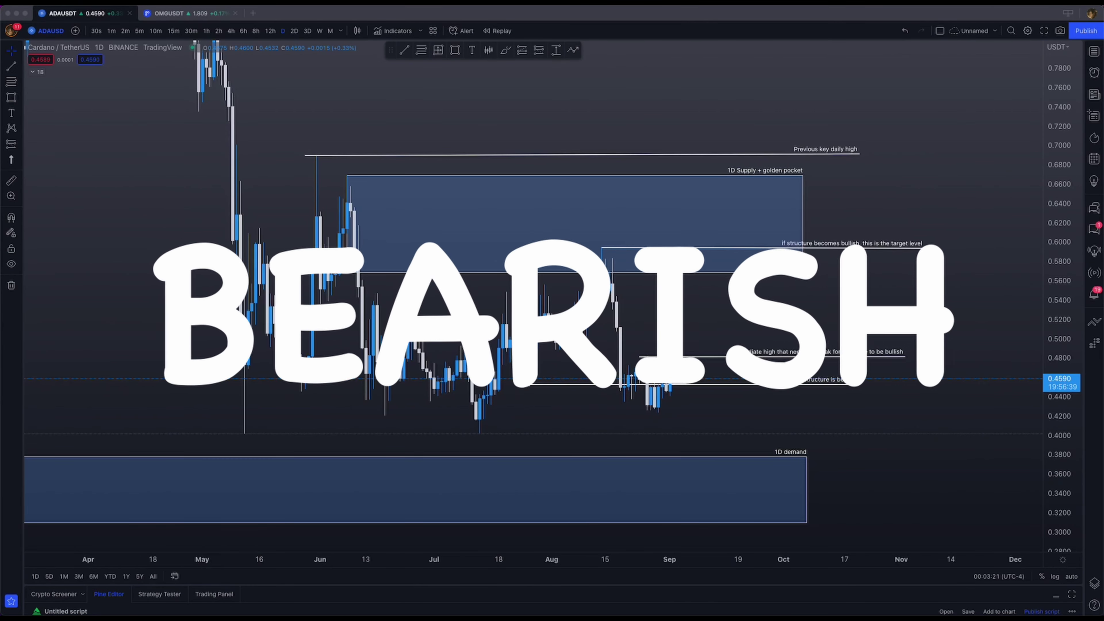
# Trace the bullish swings from the July low to the August high with the broken lows in temporary red ink, and clear it.
pyautogui.moveTo(524, 371); pyautogui.dragTo(533, 373)
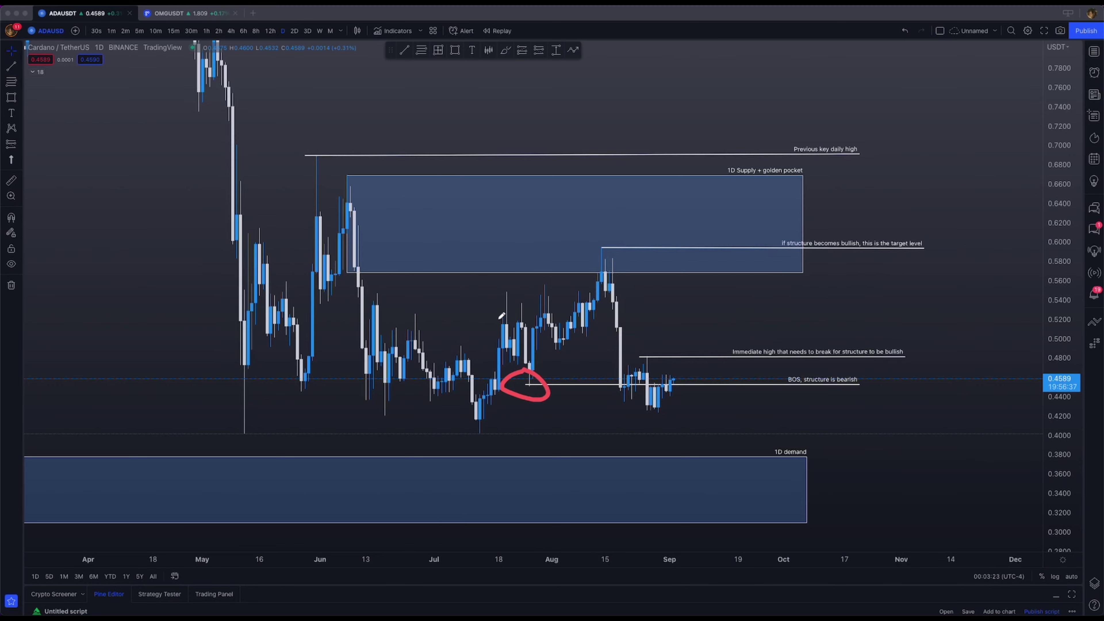
pyautogui.moveTo(481, 423)
pyautogui.mouseDown()
pyautogui.moveTo(493, 302)
pyautogui.moveTo(534, 299)
pyautogui.moveTo(558, 322)
pyautogui.mouseUp()
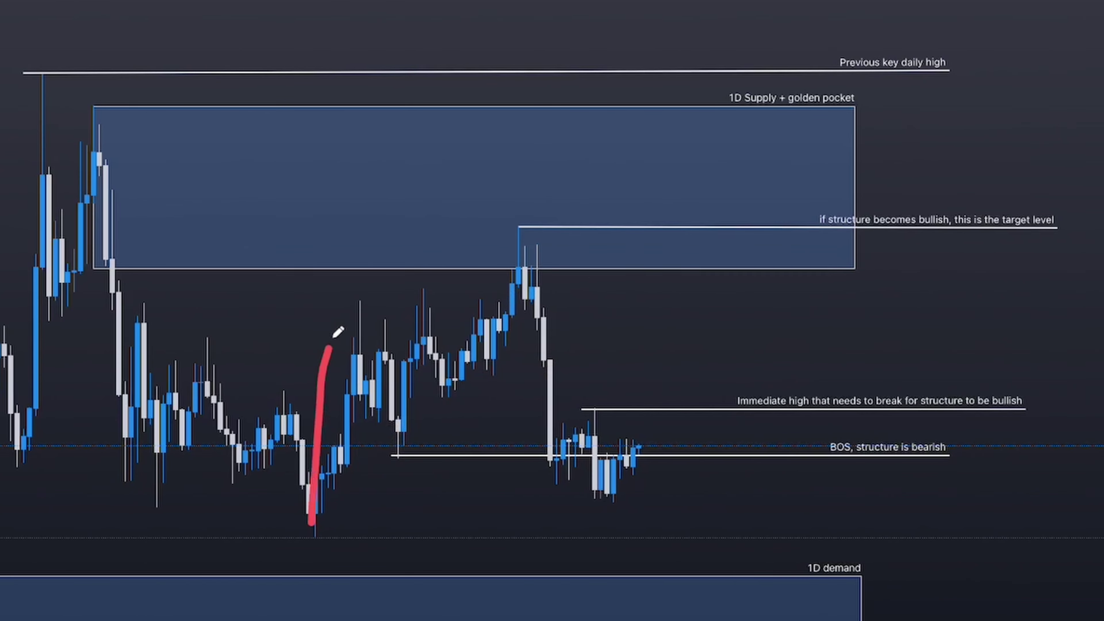
pyautogui.moveTo(461, 383); pyautogui.dragTo(530, 222)
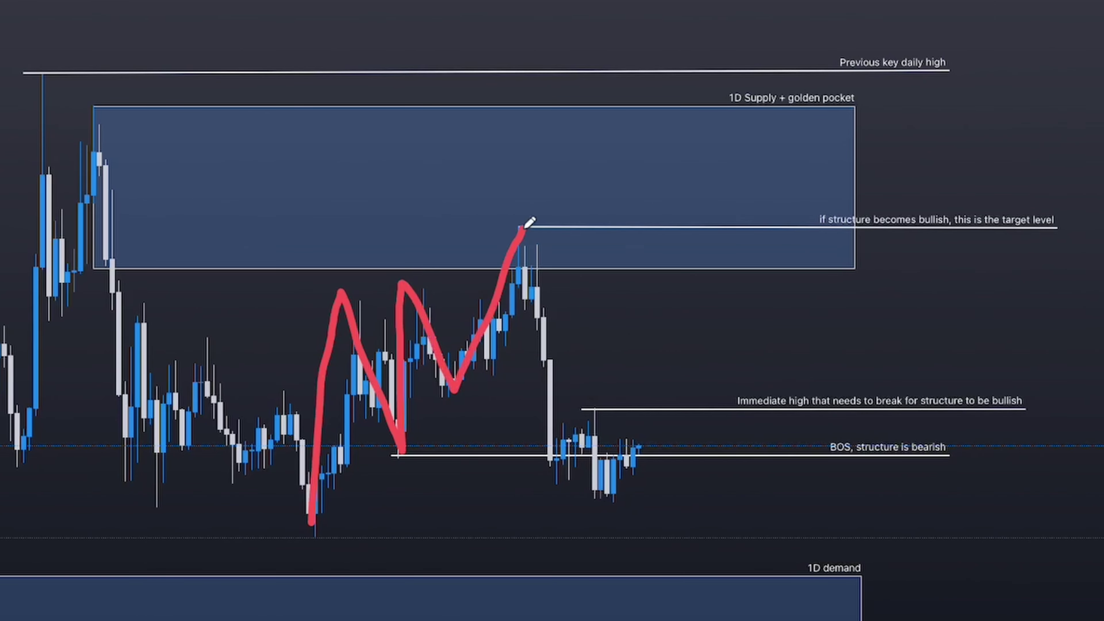
pyautogui.moveTo(444, 392); pyautogui.dragTo(653, 376)
pyautogui.moveTo(402, 455); pyautogui.dragTo(626, 454)
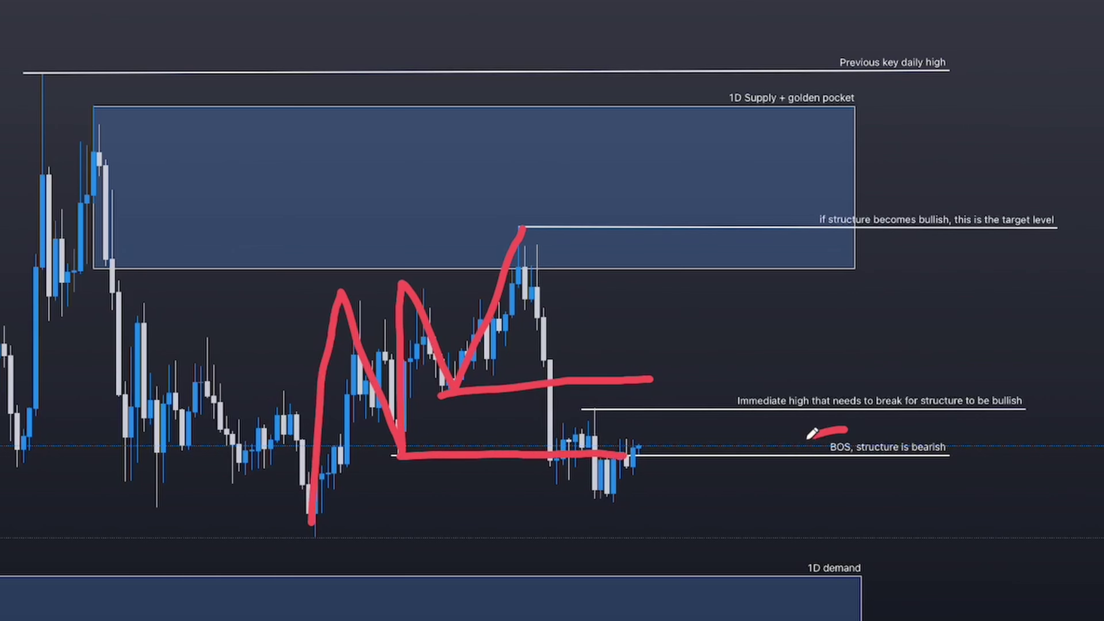
pyautogui.moveTo(807, 437); pyautogui.dragTo(866, 443)
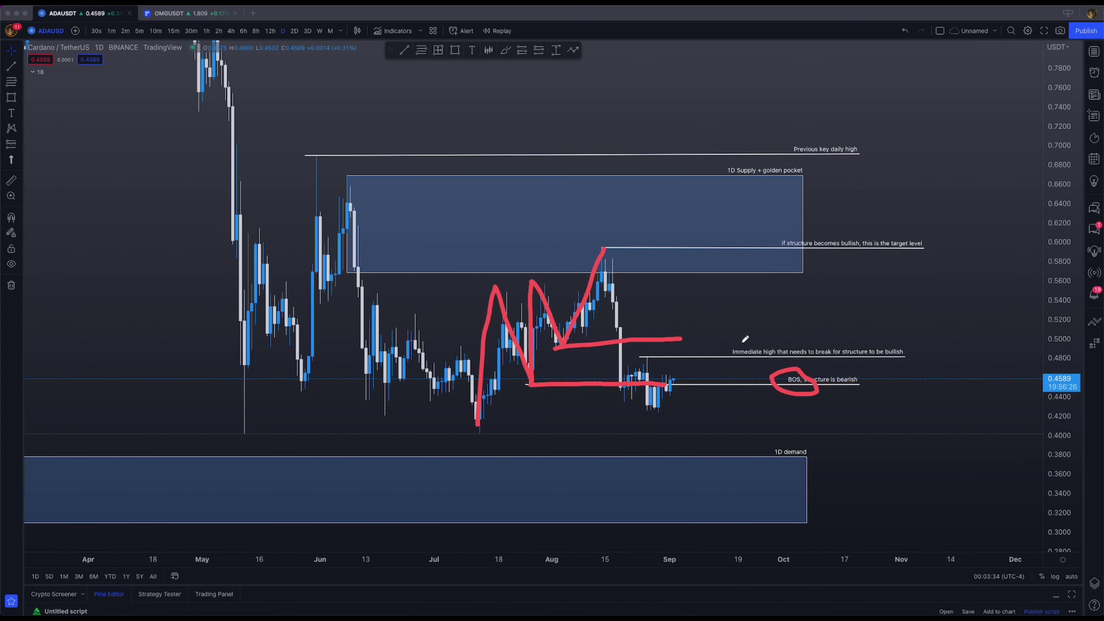
pyautogui.press('Delete')
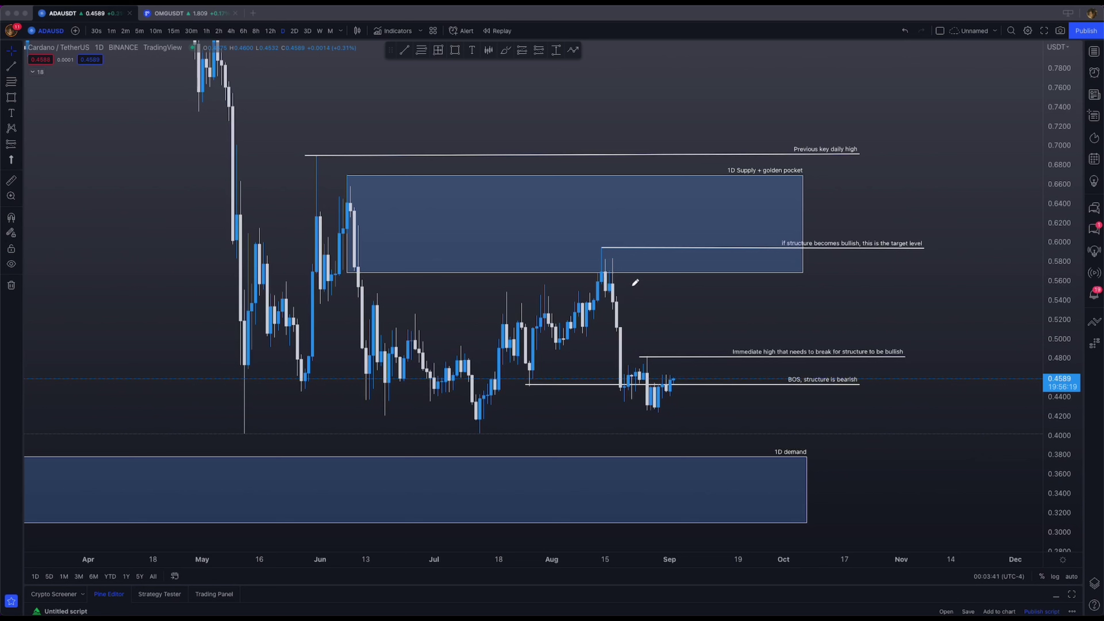
# Sketch a red arrow from the August high down to the 1D demand zone, circle the zone's label, and clear the ink.
pyautogui.moveTo(632, 286); pyautogui.dragTo(778, 452)
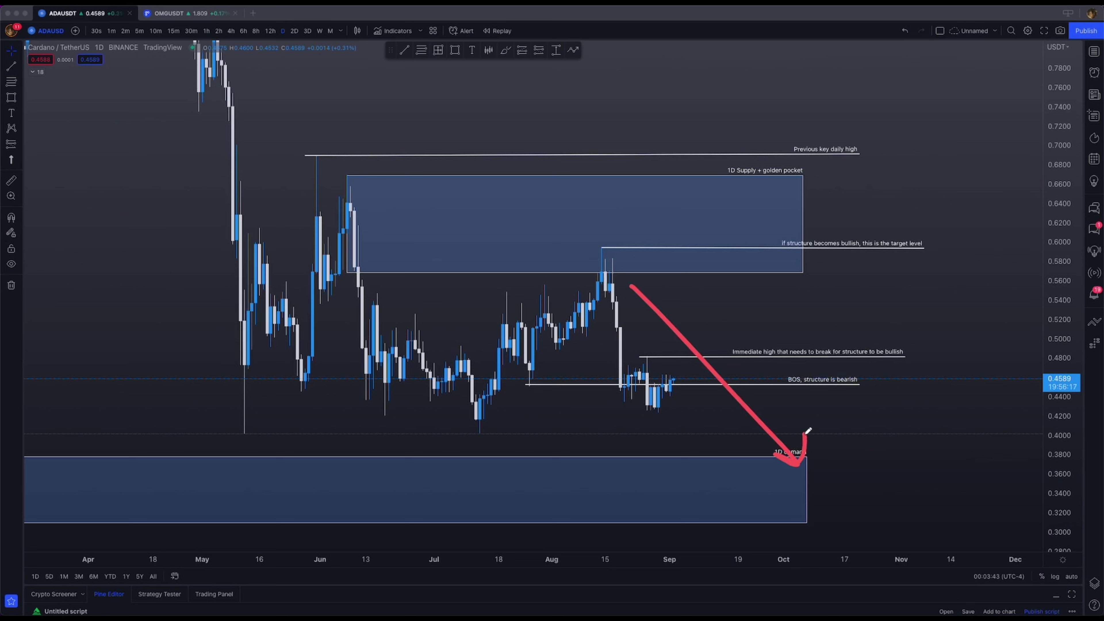
pyautogui.press('Delete')
pyautogui.moveTo(804, 445)
pyautogui.mouseDown()
pyautogui.moveTo(775, 439)
pyautogui.moveTo(785, 436)
pyautogui.mouseUp()
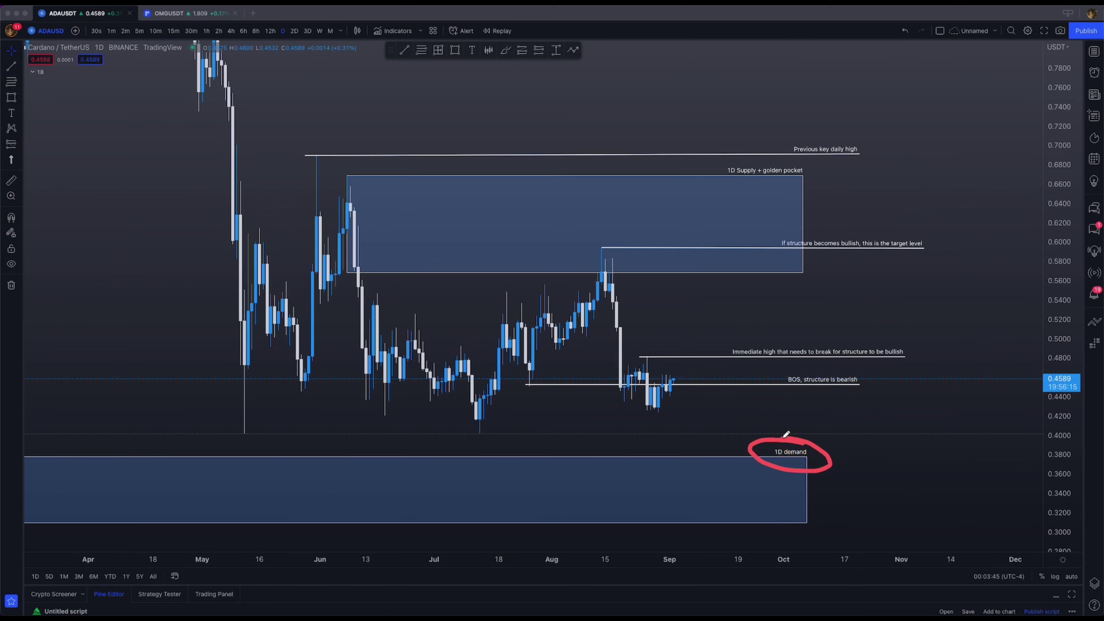
pyautogui.press('Escape')
# Narrow the 1D demand rectangle by raising its lower edge to about 0.3384.
pyautogui.scroll(-3, 727, 419)
pyautogui.moveTo(564, 420); pyautogui.dragTo(894, 394)
pyautogui.scroll(-5, 636, 418)
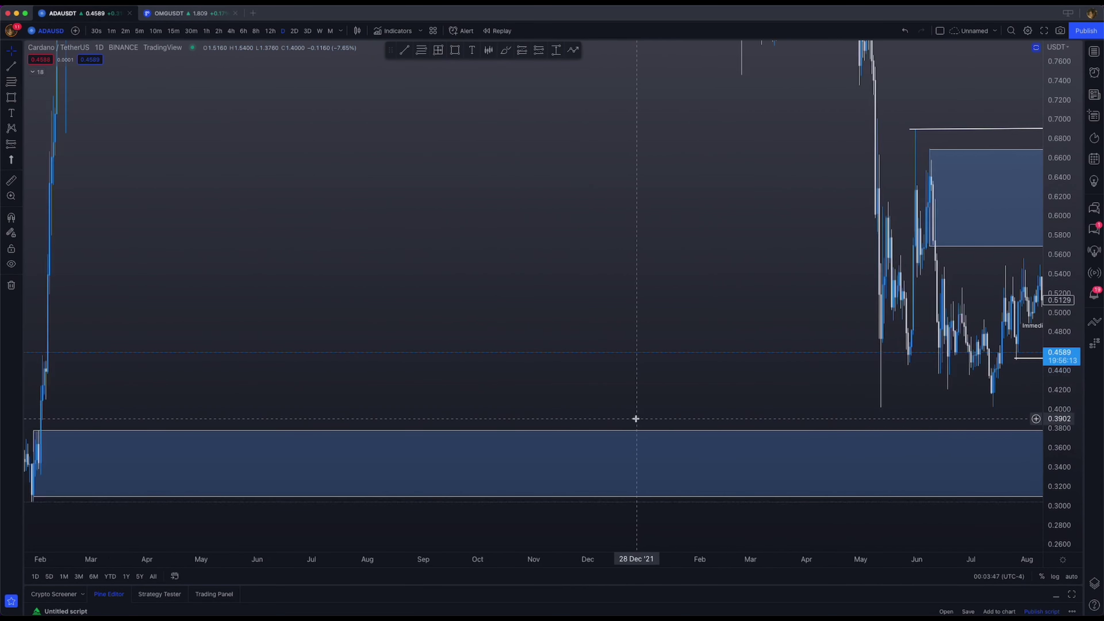
pyautogui.moveTo(148, 434)
pyautogui.mouseDown()
pyautogui.moveTo(395, 367)
pyautogui.moveTo(409, 391)
pyautogui.moveTo(399, 364)
pyautogui.mouseUp()
pyautogui.hotkey('ctrl', 'a')
pyautogui.press('Delete')
pyautogui.press('Escape')
pyautogui.hscroll(5, 720, 487)
pyautogui.scroll(-3, 771, 424)
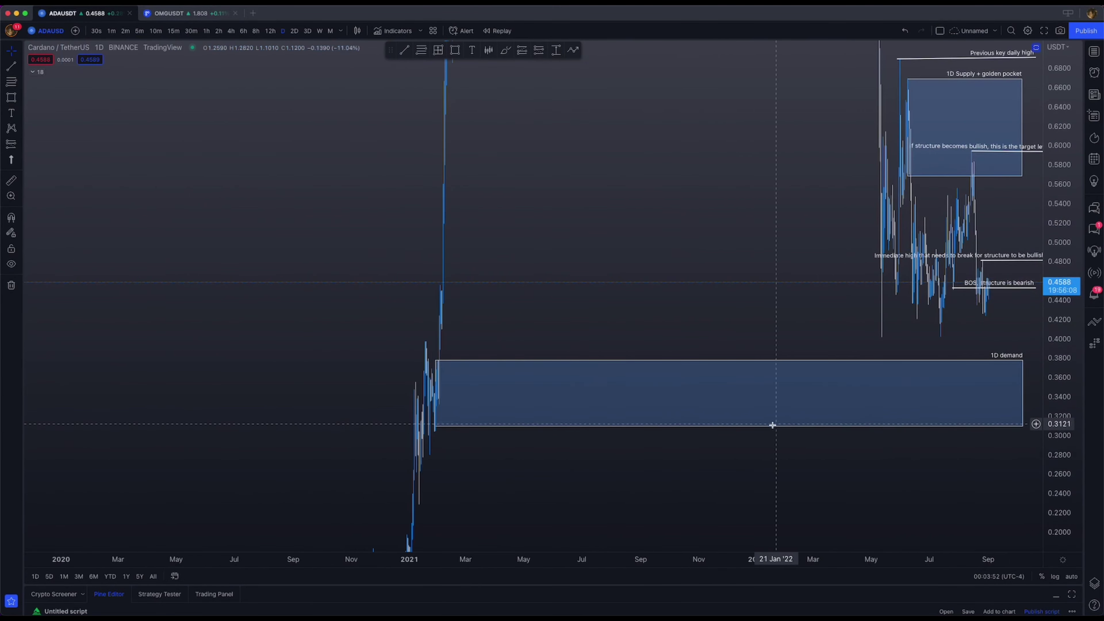
pyautogui.click(739, 428)
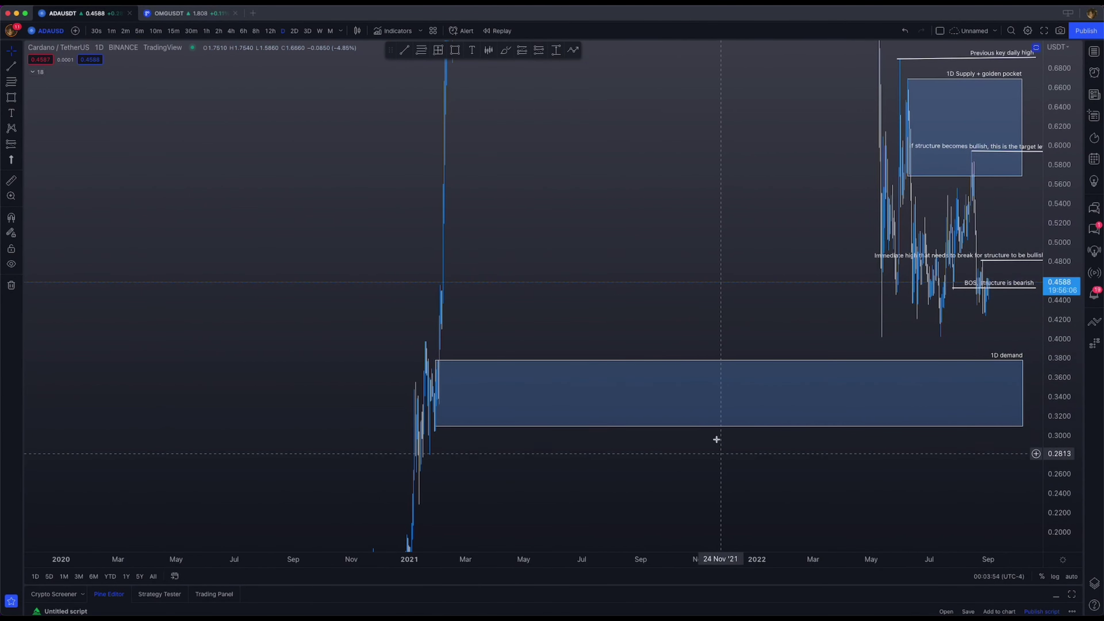
pyautogui.moveTo(729, 427); pyautogui.dragTo(431, 397)
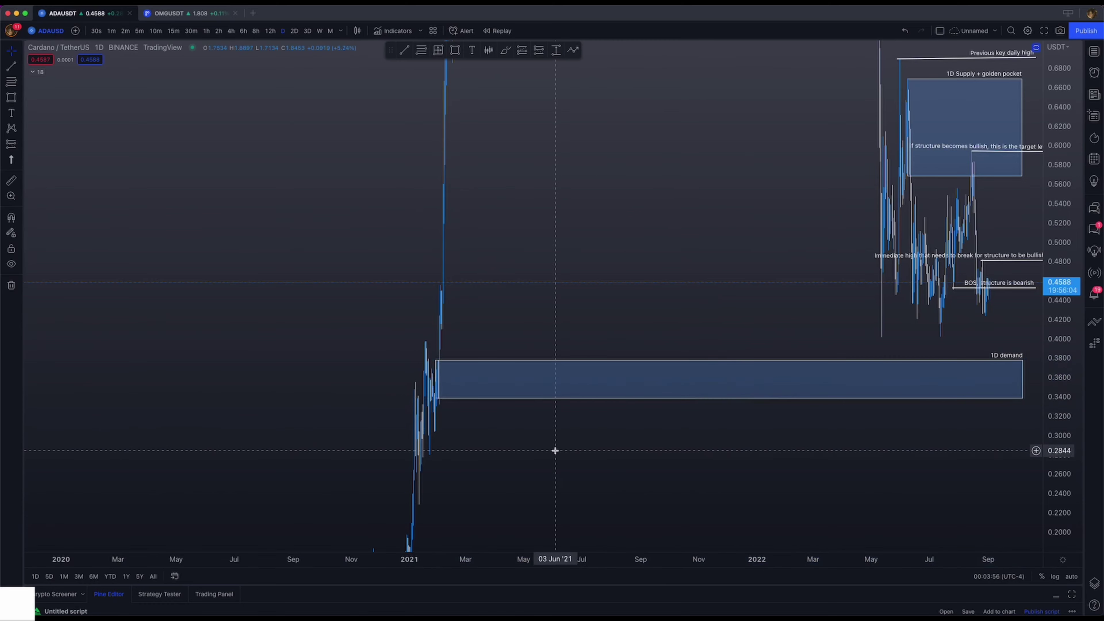
# Circle the candles at the 2021 start of the 1D demand zone in temporary red ink, and clear it.
pyautogui.scroll(3, 554, 451)
pyautogui.moveTo(51, 358); pyautogui.dragTo(51, 356)
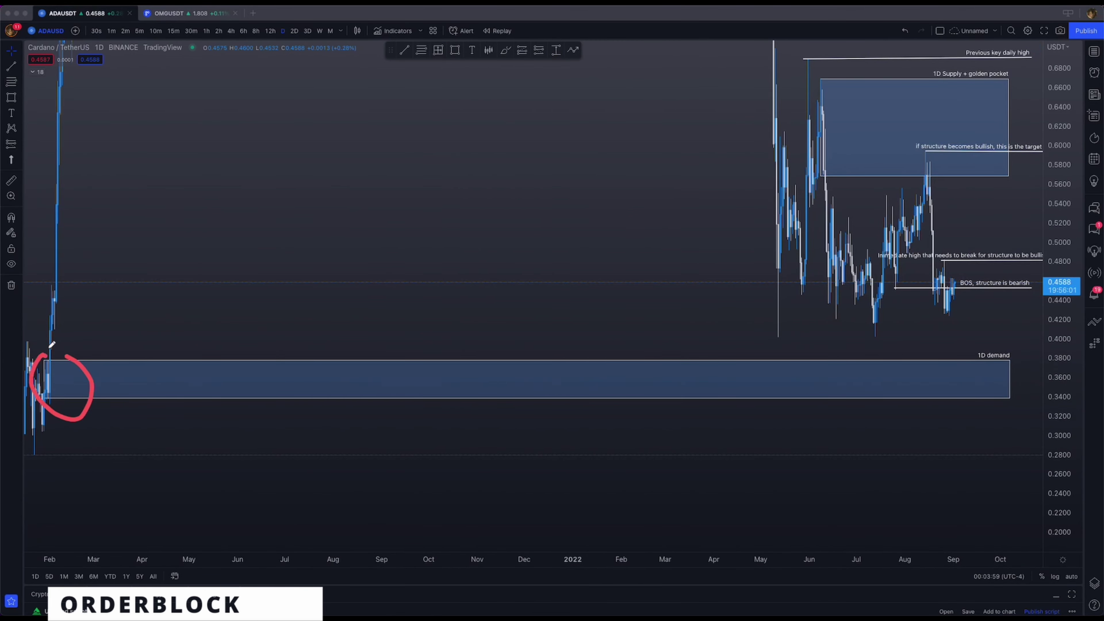
pyautogui.press('Escape')
# Change the 1D demand rectangle's text to "1d bullish orderblock".
pyautogui.click(1000, 357)
pyautogui.doubleClick(1000, 357)
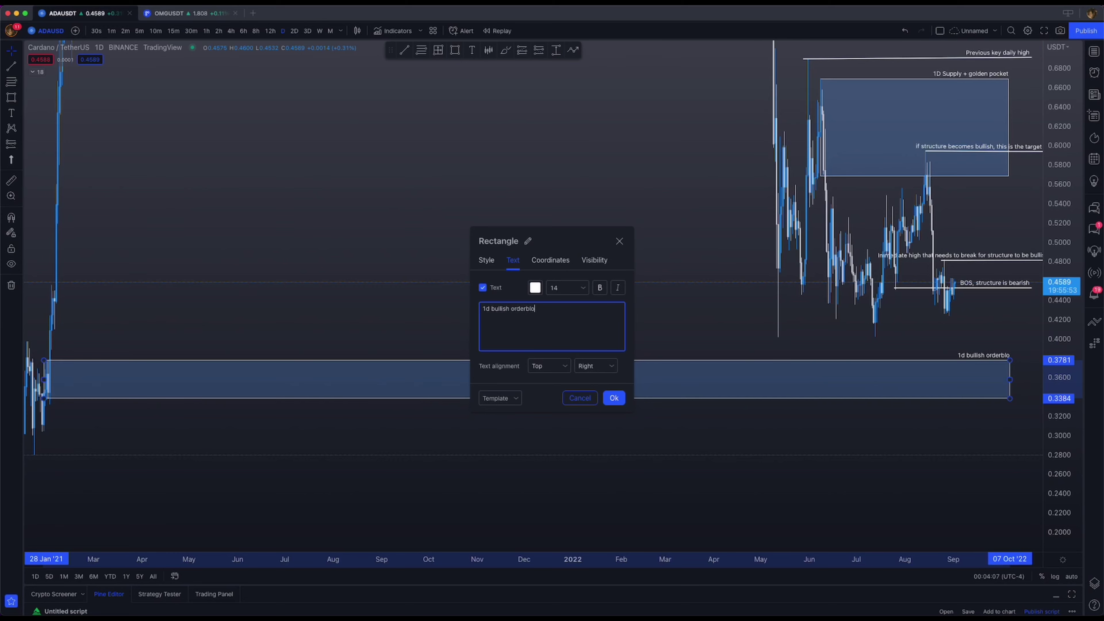
pyautogui.hotkey('ctrl', 'Tab')
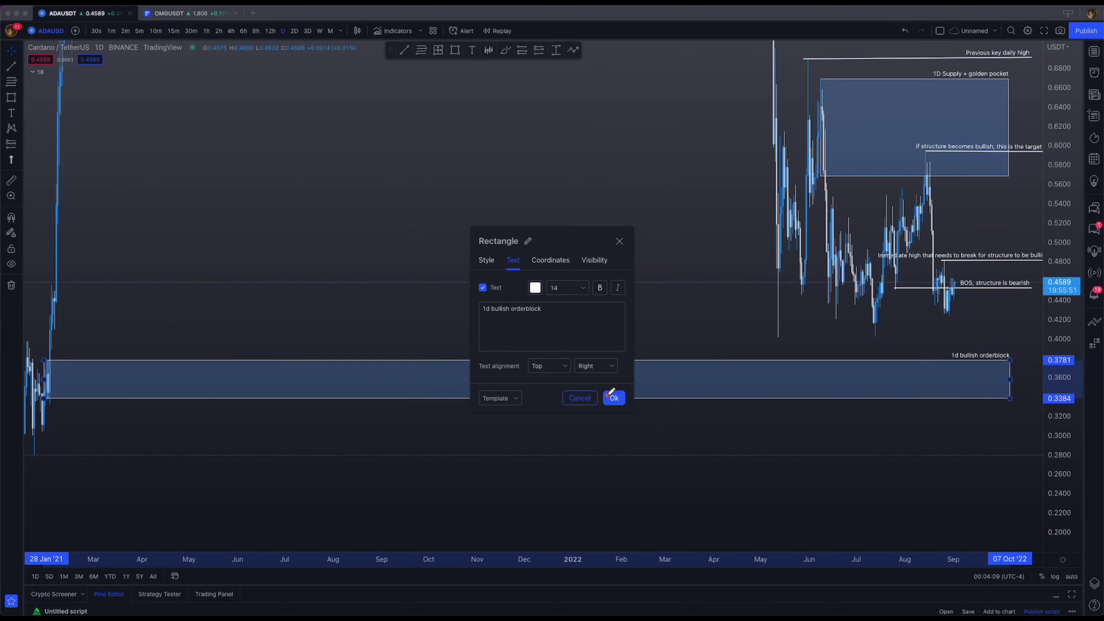
pyautogui.click(614, 397)
# Underline the late August, July and May lows with temporary red strokes, and clear them.
pyautogui.scroll(5, 807, 273)
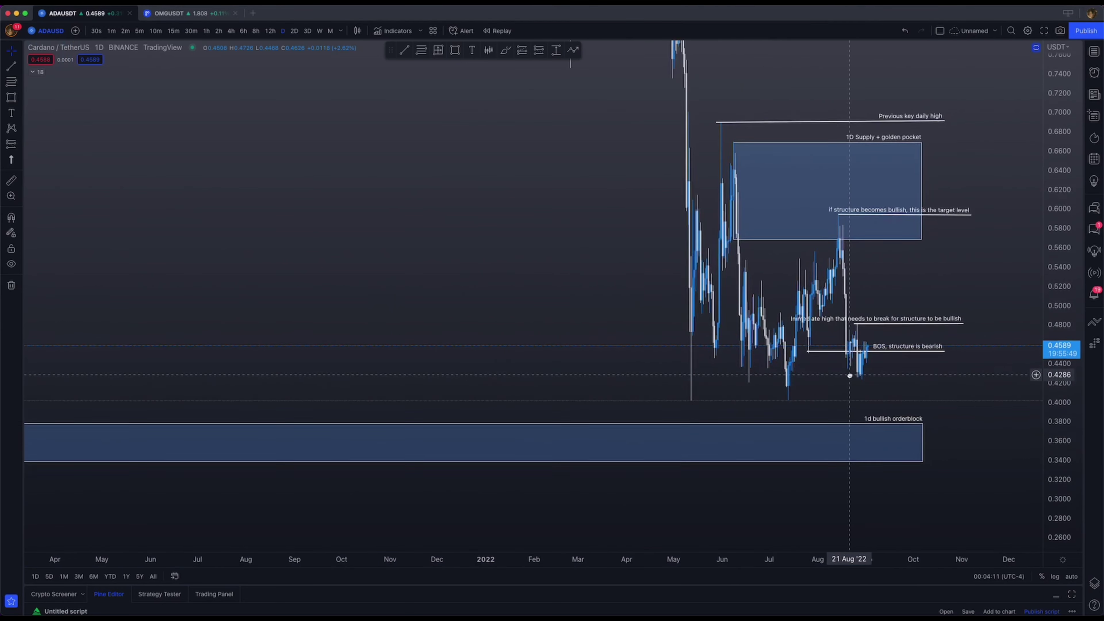
pyautogui.scroll(3, 808, 272)
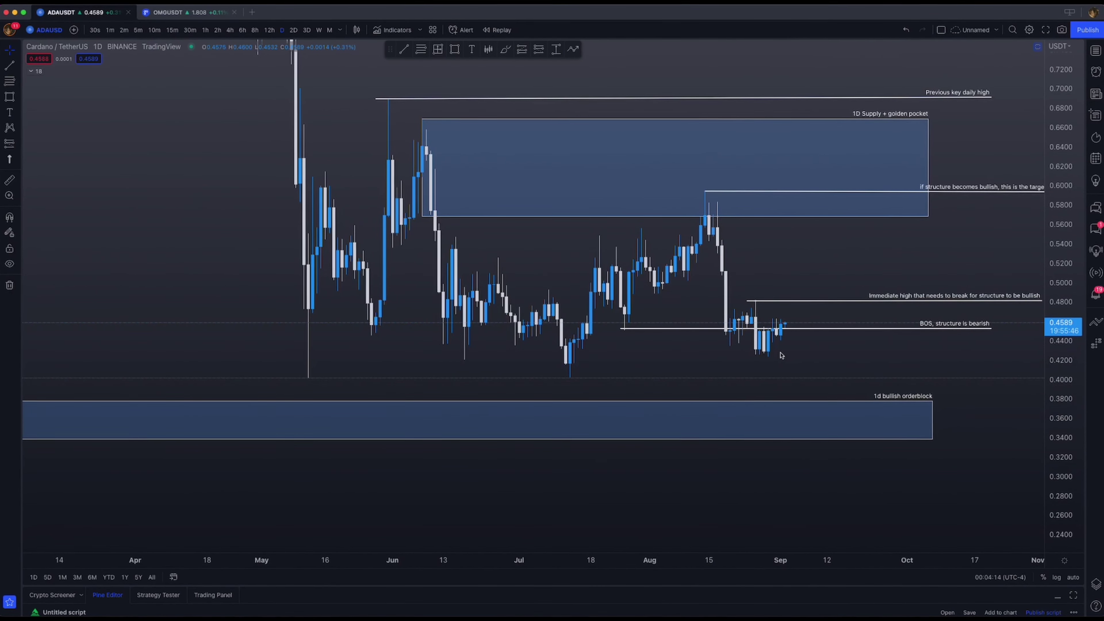
pyautogui.moveTo(759, 358); pyautogui.dragTo(818, 354)
pyautogui.moveTo(568, 377); pyautogui.dragTo(621, 377)
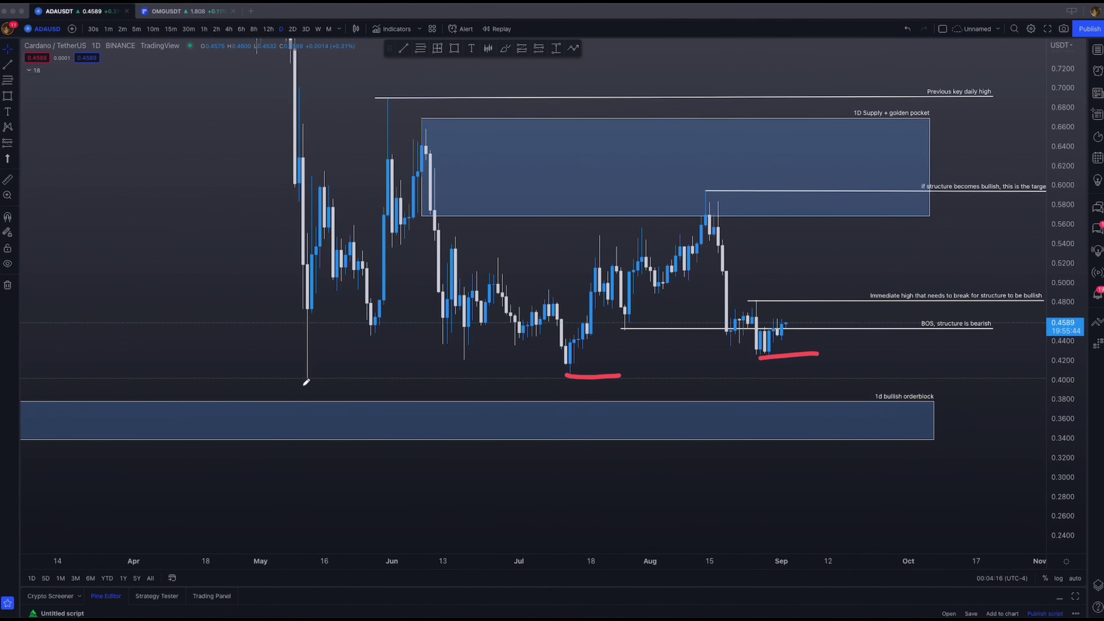
pyautogui.moveTo(299, 382); pyautogui.dragTo(343, 380)
pyautogui.press('Escape')
# Draw a trend line from the 12 May '22 low to 19 Oct '22 at about 0.403, labelled "Relatively equal lows".
pyautogui.click(402, 48)
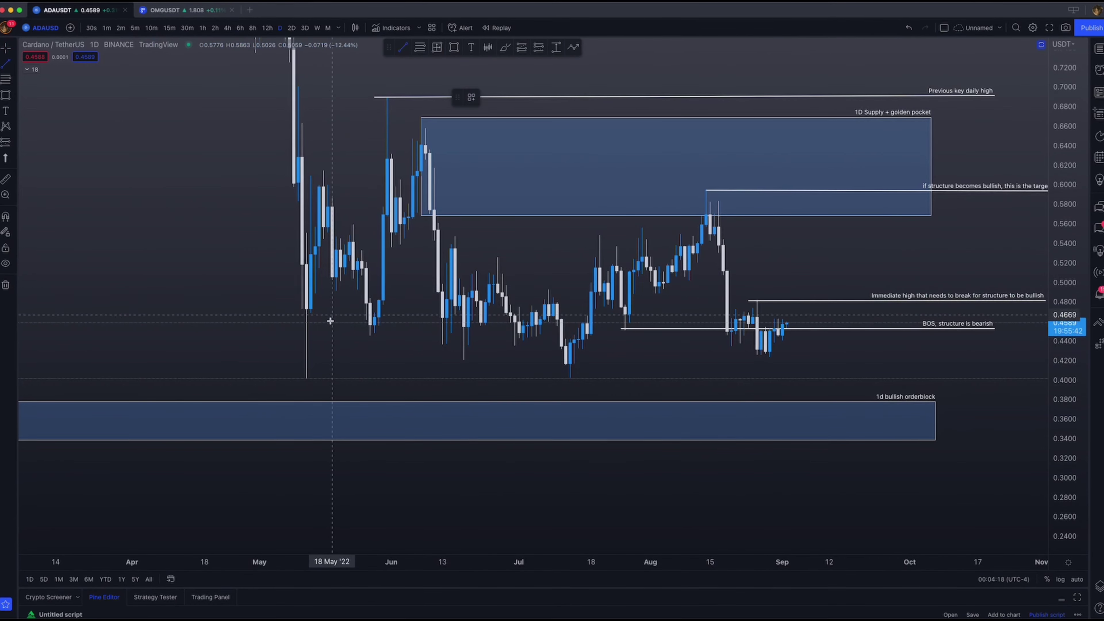
pyautogui.click(306, 377)
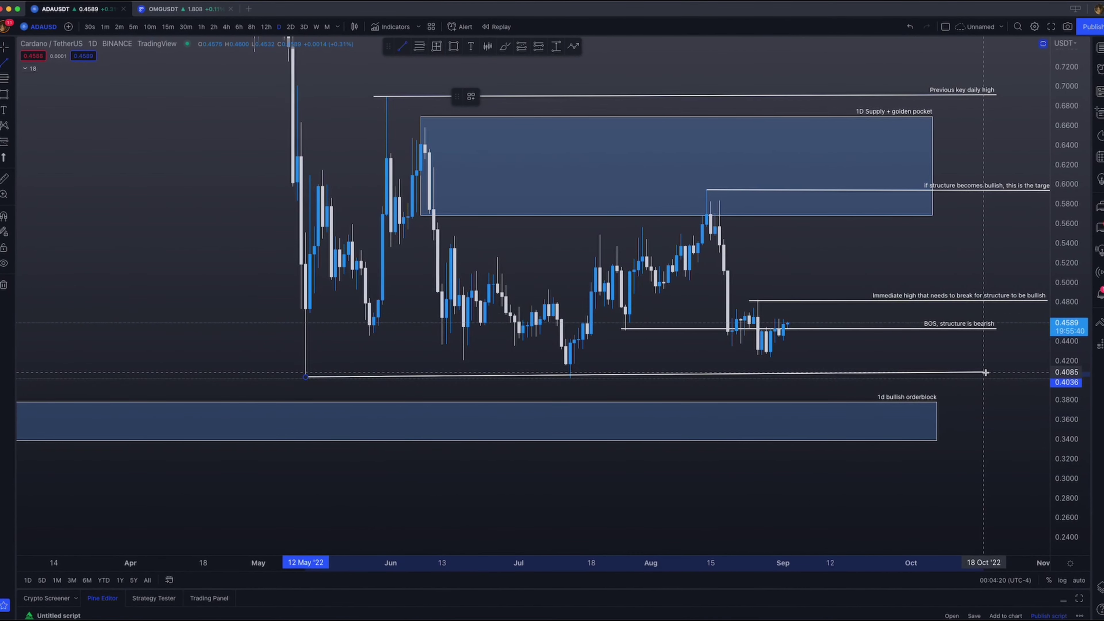
pyautogui.doubleClick(988, 377)
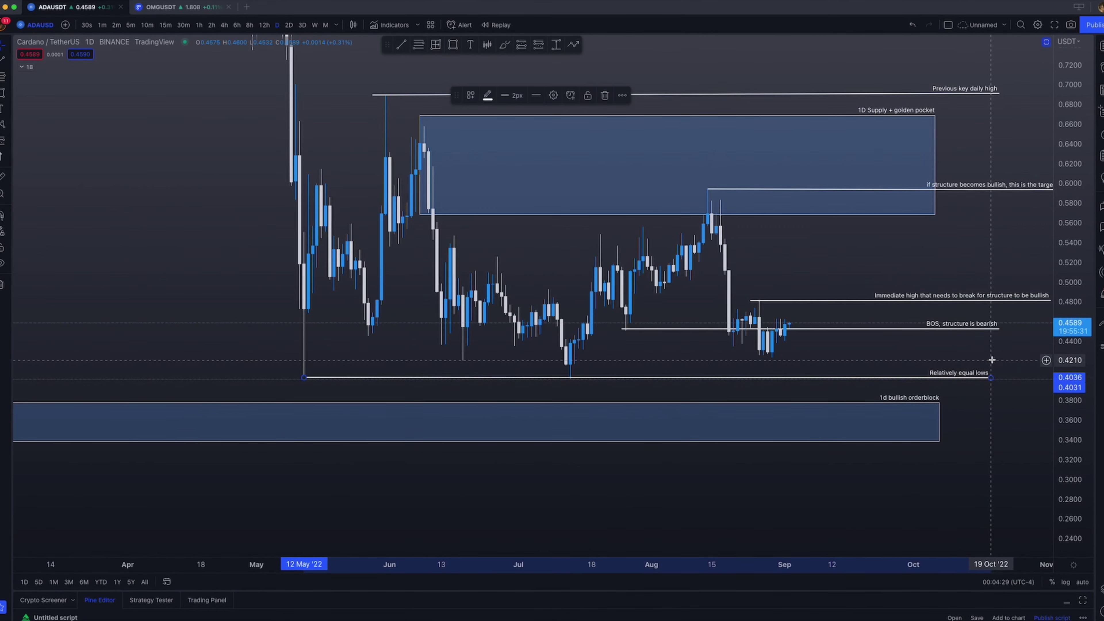
# Sketch a drop to the relatively equal lows with a rally in red, mark the orderblock label and the area under the lows, and clear the ink.
pyautogui.moveTo(991, 360); pyautogui.dragTo(985, 370)
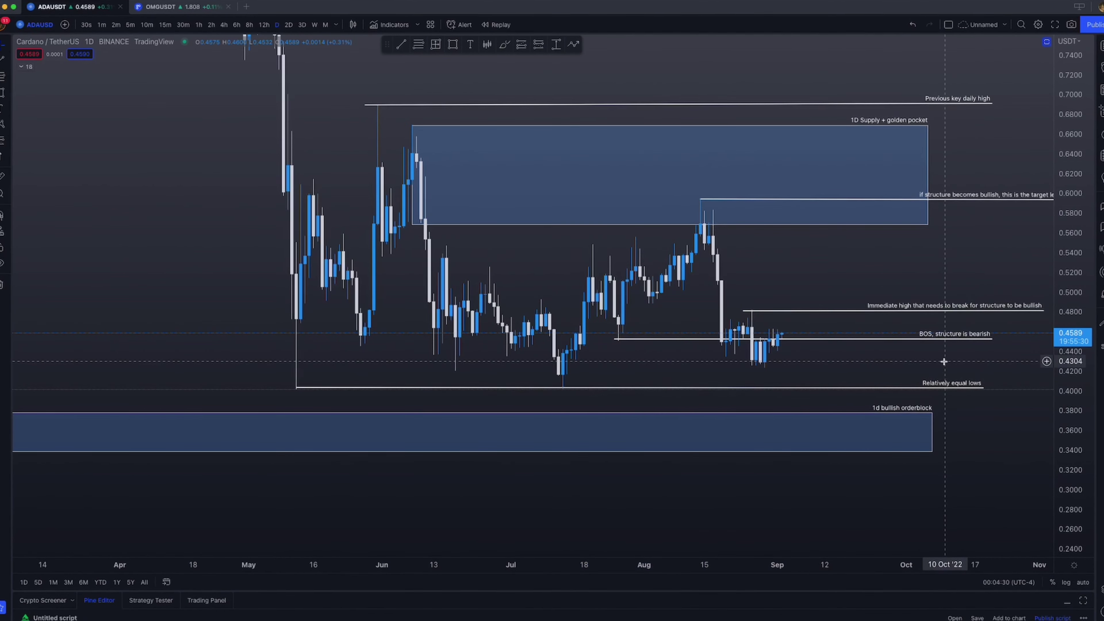
pyautogui.moveTo(784, 336); pyautogui.dragTo(825, 387)
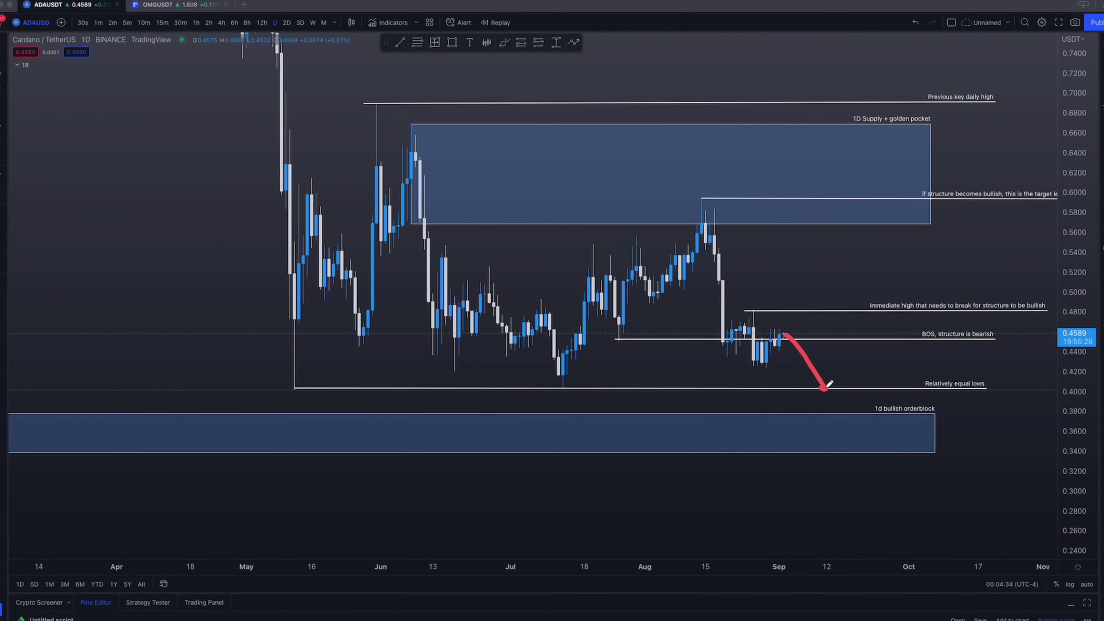
pyautogui.moveTo(896, 274); pyautogui.dragTo(898, 277)
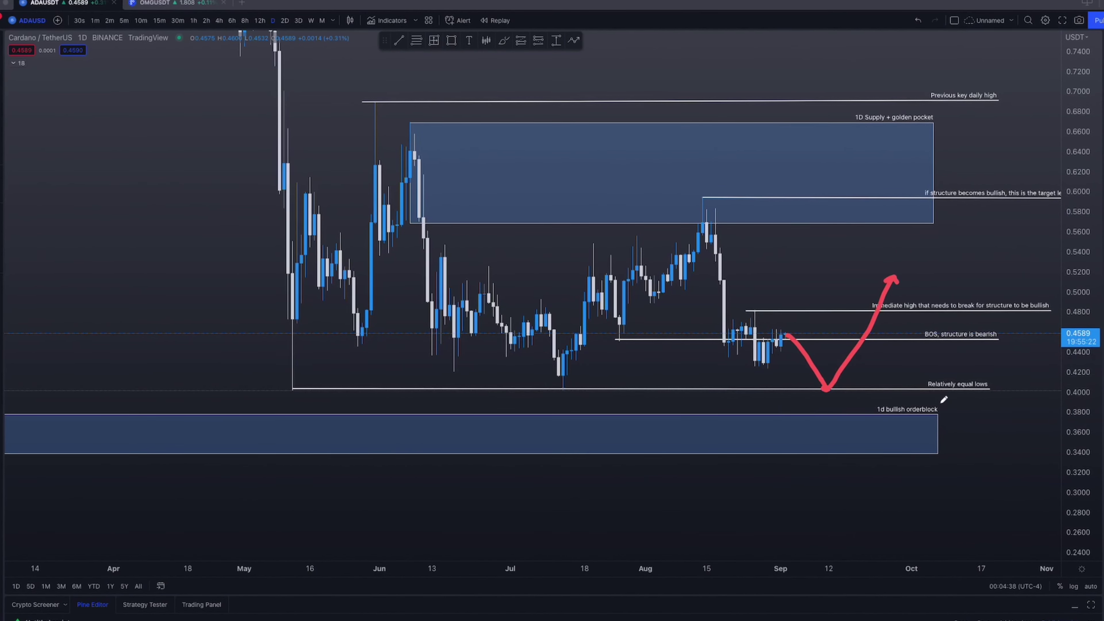
pyautogui.moveTo(942, 402); pyautogui.dragTo(867, 405)
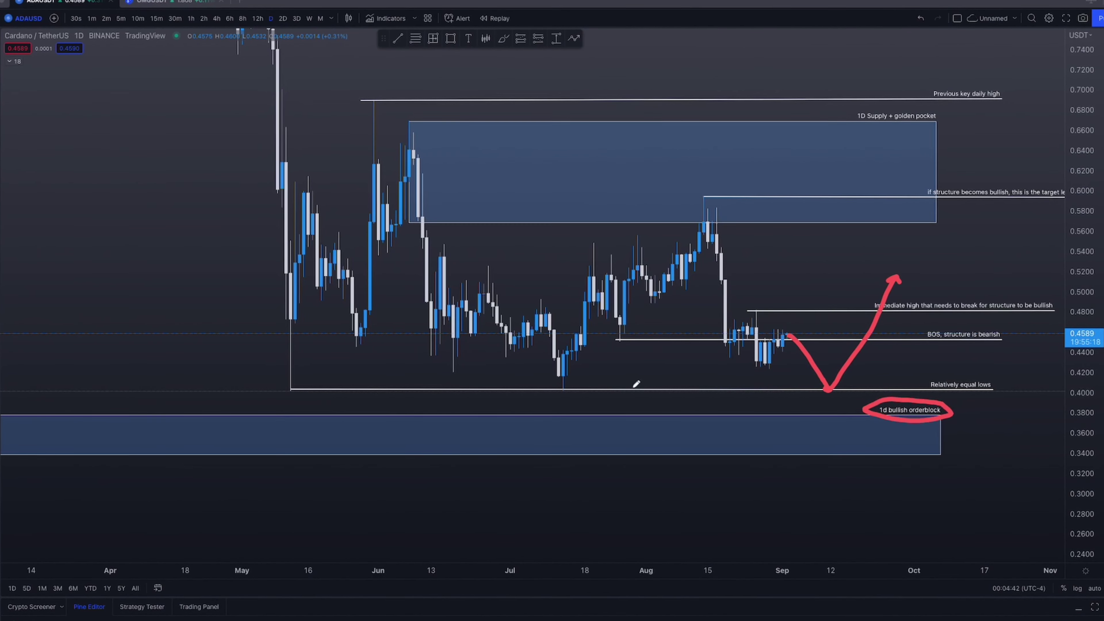
pyautogui.moveTo(481, 398); pyautogui.dragTo(685, 405)
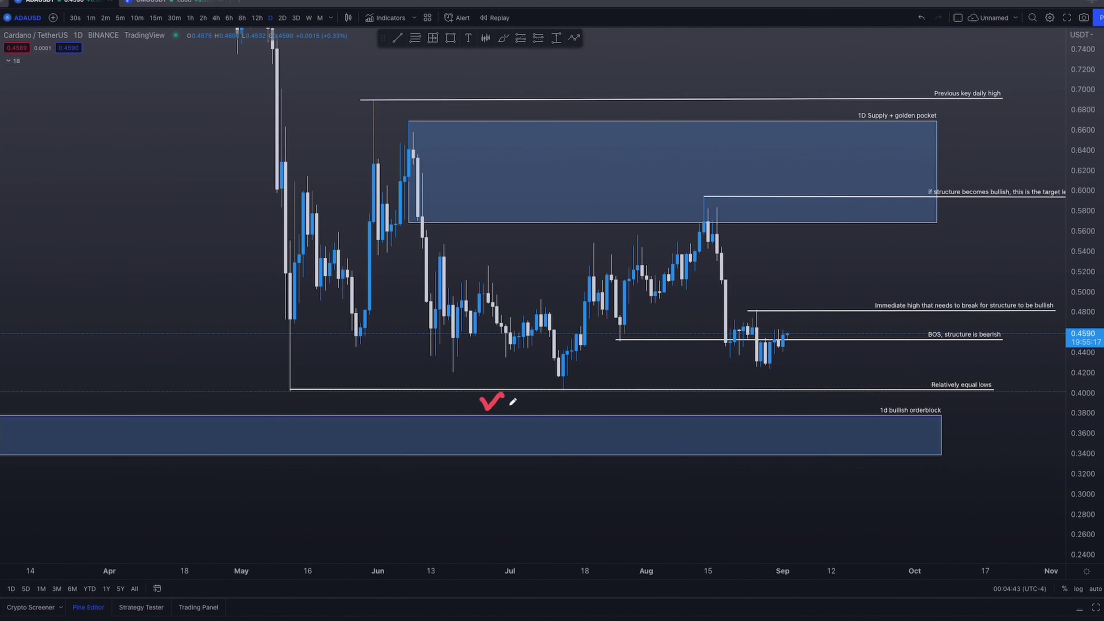
pyautogui.press('Escape')
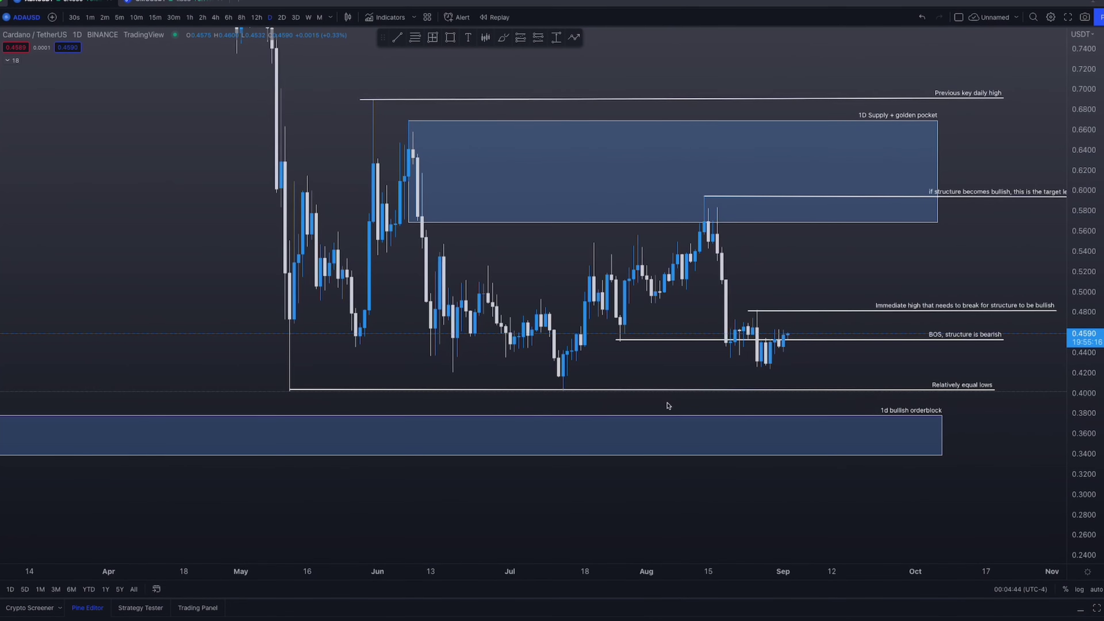
# Trace a price retest along the upper edge of the bullish orderblock from its February 2021 origin in temporary red ink, and clear it.
pyautogui.scroll(-4, 454, 381)
pyautogui.moveTo(382, 381); pyautogui.dragTo(692, 326)
pyautogui.moveTo(447, 312); pyautogui.dragTo(859, 330)
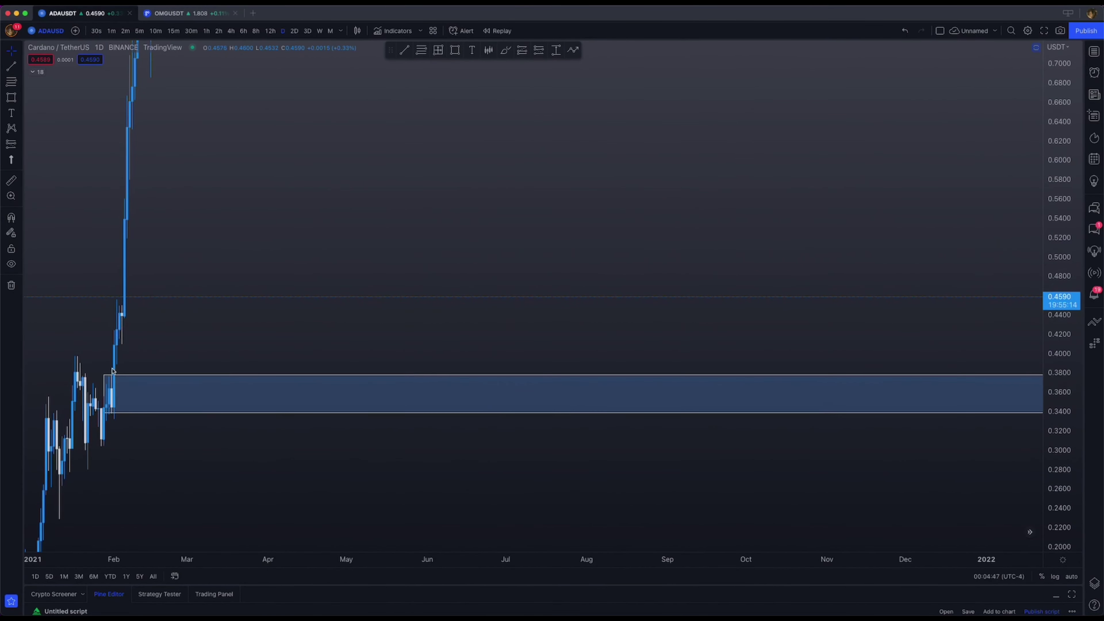
pyautogui.moveTo(112, 368); pyautogui.dragTo(132, 376)
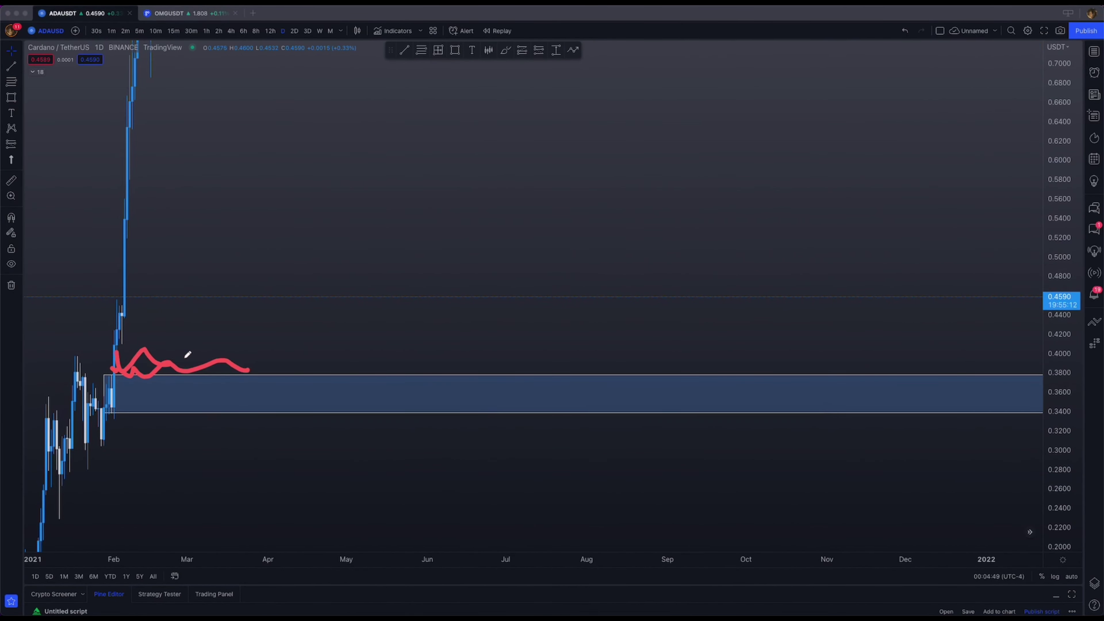
pyautogui.moveTo(342, 344); pyautogui.dragTo(468, 370)
pyautogui.press('Escape')
# Return to the recent price action, circle the "1d bullish orderblock" label in temporary red ink, and clear it.
pyautogui.moveTo(804, 350)
pyautogui.mouseDown()
pyautogui.moveTo(404, 354)
pyautogui.moveTo(260, 390)
pyautogui.mouseUp()
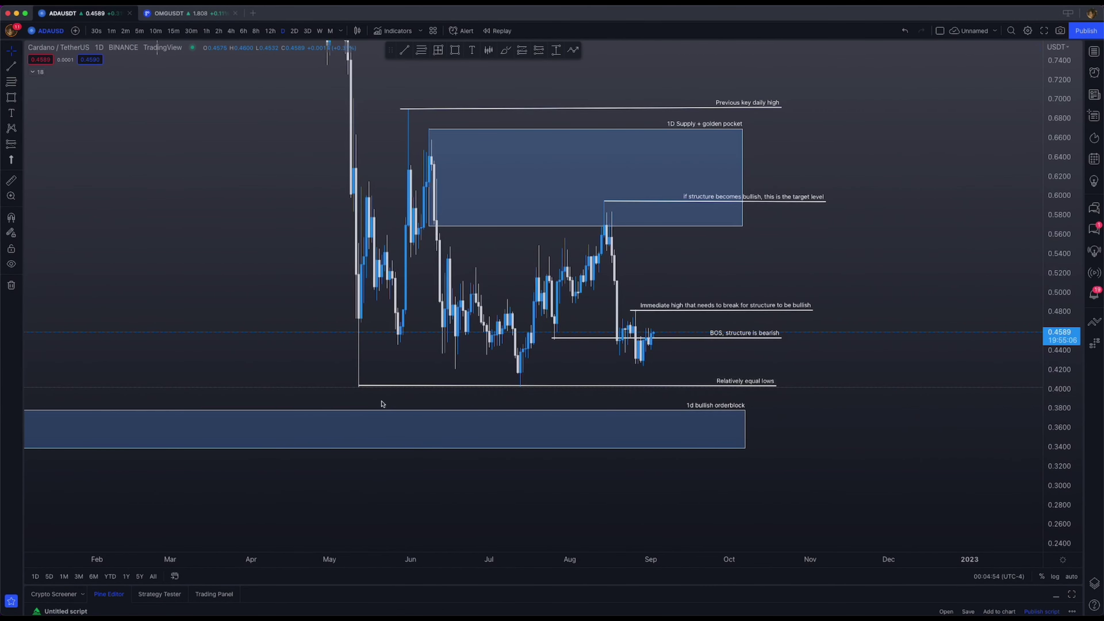
pyautogui.moveTo(751, 399)
pyautogui.mouseDown()
pyautogui.moveTo(714, 394)
pyautogui.moveTo(768, 407)
pyautogui.mouseUp()
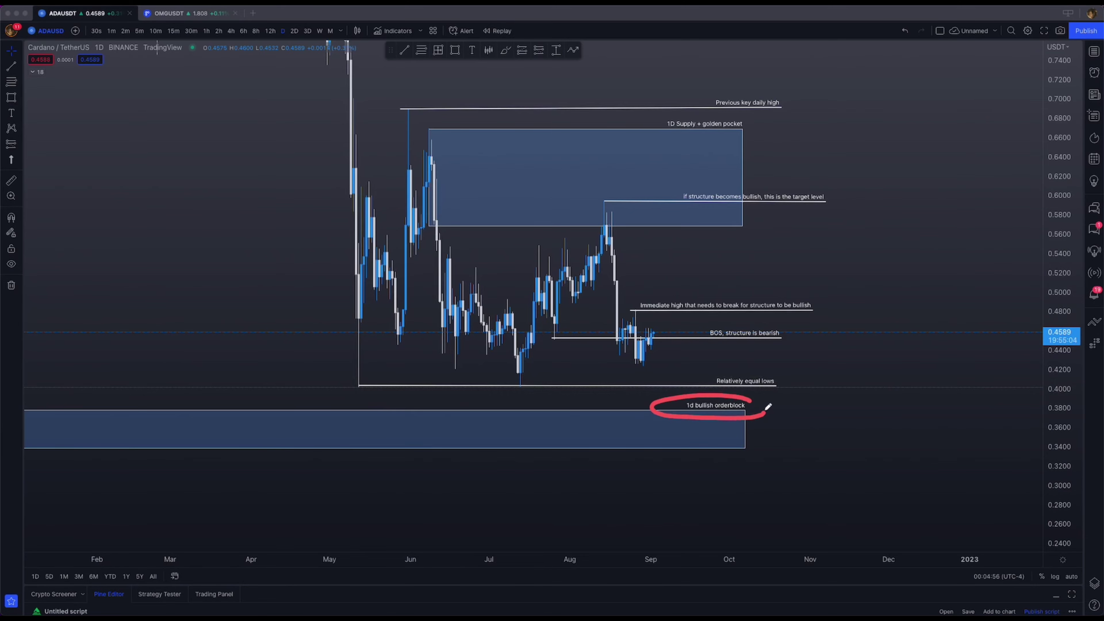
pyautogui.press('Escape')
# Sketch possible price moves from the current September price in temporary red ink, and clear them.
pyautogui.moveTo(402, 394); pyautogui.dragTo(475, 385)
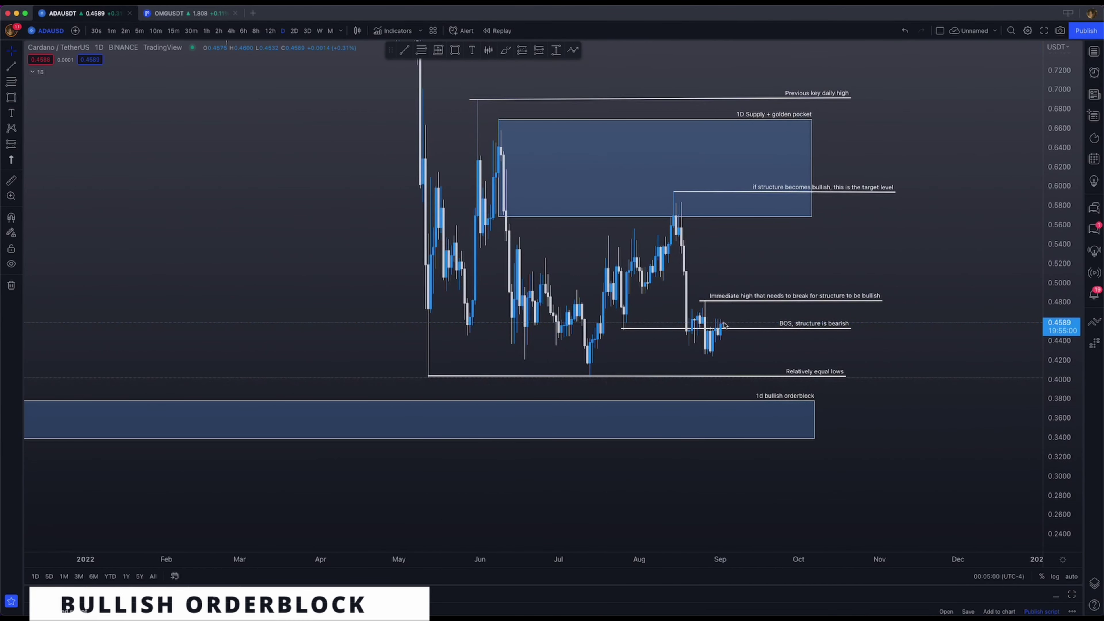
pyautogui.moveTo(726, 322); pyautogui.dragTo(769, 377)
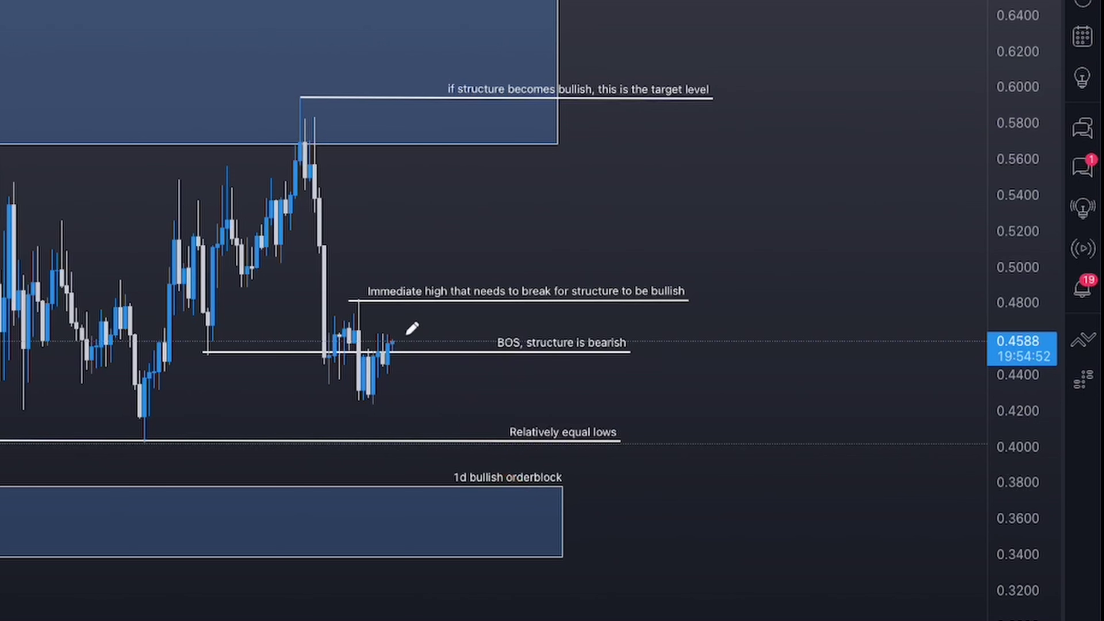
pyautogui.moveTo(390, 339)
pyautogui.mouseDown()
pyautogui.moveTo(452, 397)
pyautogui.moveTo(513, 490)
pyautogui.moveTo(537, 495)
pyautogui.moveTo(626, 275)
pyautogui.moveTo(643, 308)
pyautogui.mouseUp()
pyautogui.press('Escape')
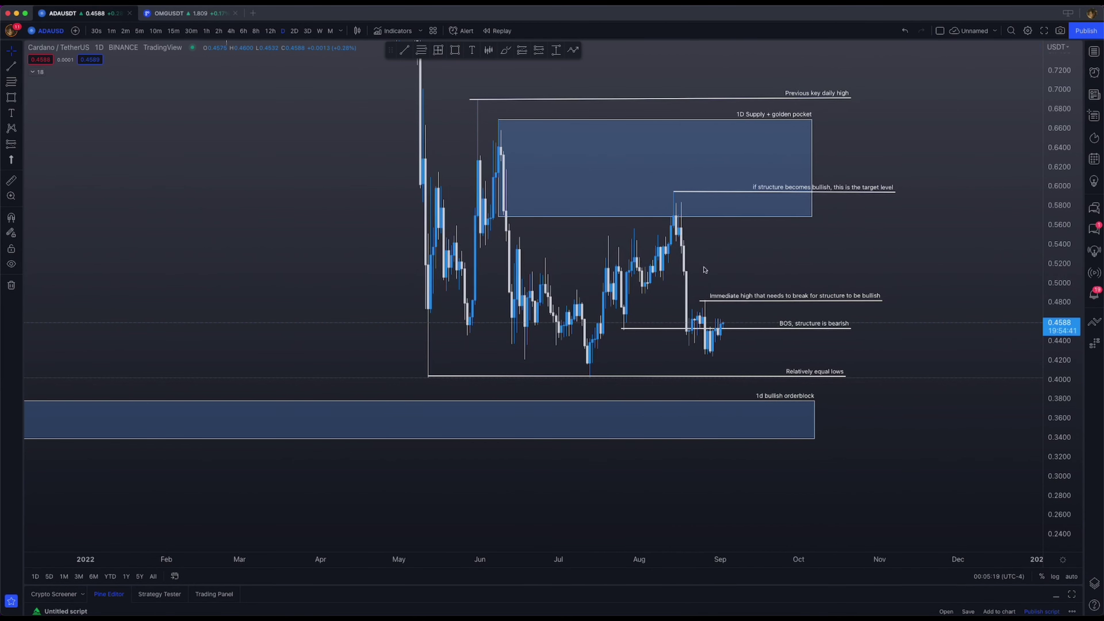
# Sketch a drop into the 1D bullish orderblock with a rebound up to the immediate high in temporary red ink, and clear it.
pyautogui.moveTo(703, 267); pyautogui.dragTo(791, 407)
pyautogui.moveTo(742, 382)
pyautogui.mouseDown()
pyautogui.moveTo(795, 404)
pyautogui.moveTo(857, 304)
pyautogui.mouseUp()
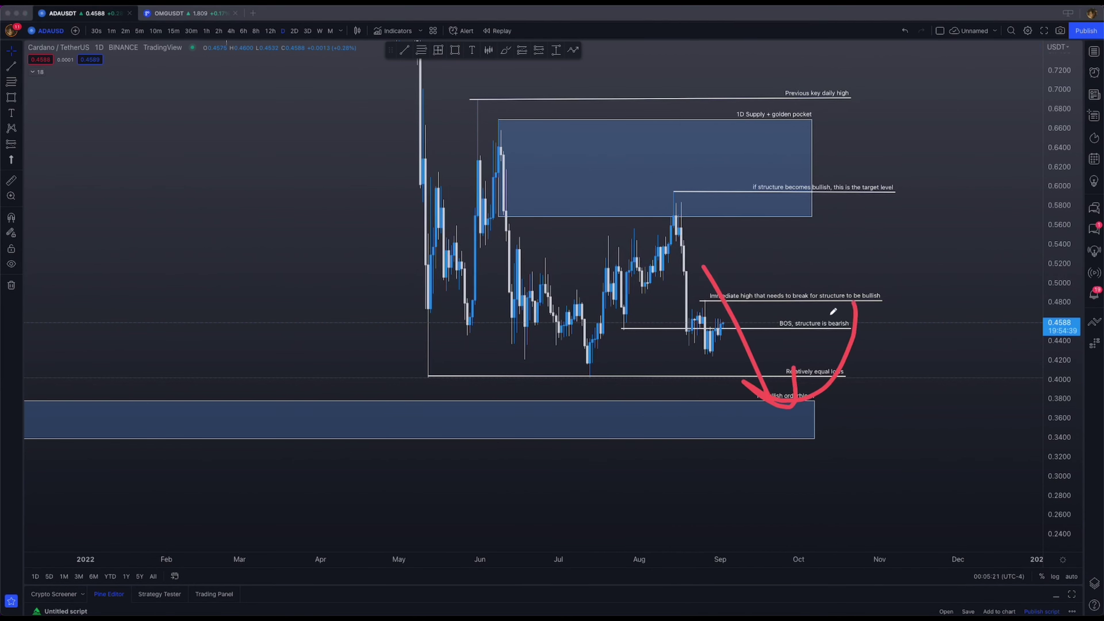
pyautogui.press('Escape')
# Circle the immediate high, relatively equal lows and bullish orderblock labels in red, sketch a break above the immediate high, and clear the ink.
pyautogui.moveTo(738, 259); pyautogui.dragTo(768, 321)
pyautogui.scroll(2, 742, 324)
pyautogui.scroll(3, 684, 319)
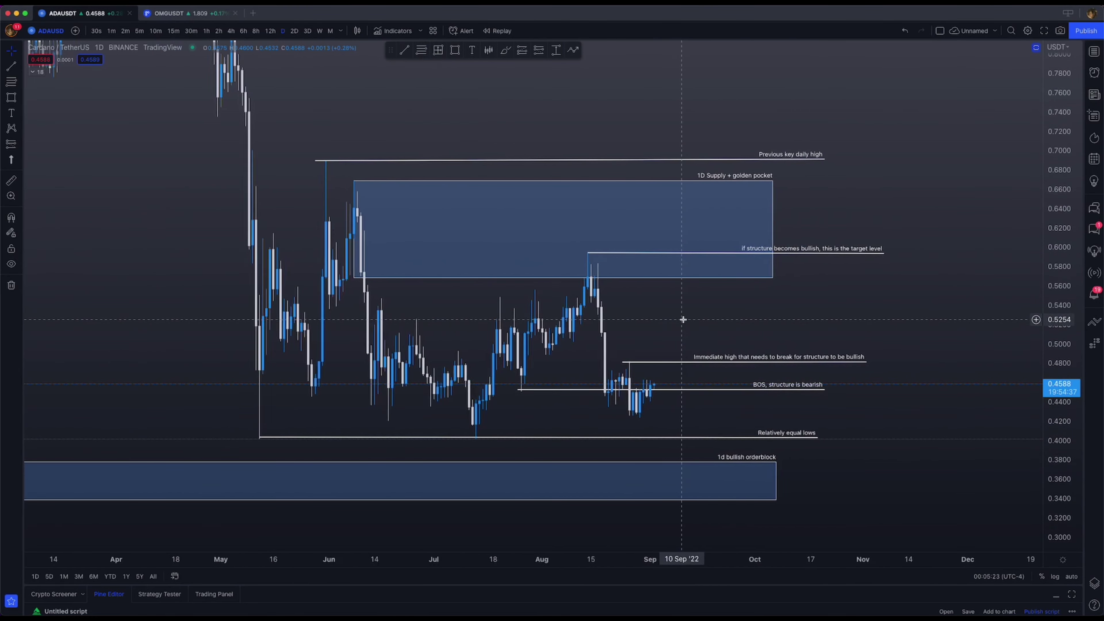
pyautogui.moveTo(676, 320); pyautogui.dragTo(781, 337)
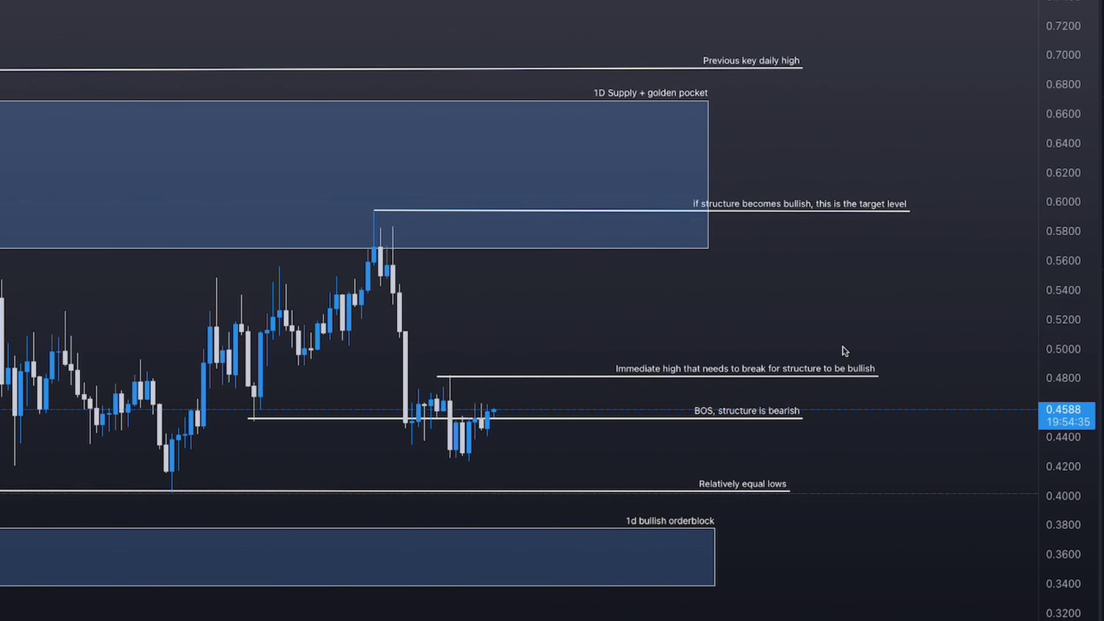
pyautogui.moveTo(926, 360)
pyautogui.mouseDown()
pyautogui.moveTo(798, 370)
pyautogui.moveTo(935, 386)
pyautogui.moveTo(857, 340)
pyautogui.mouseUp()
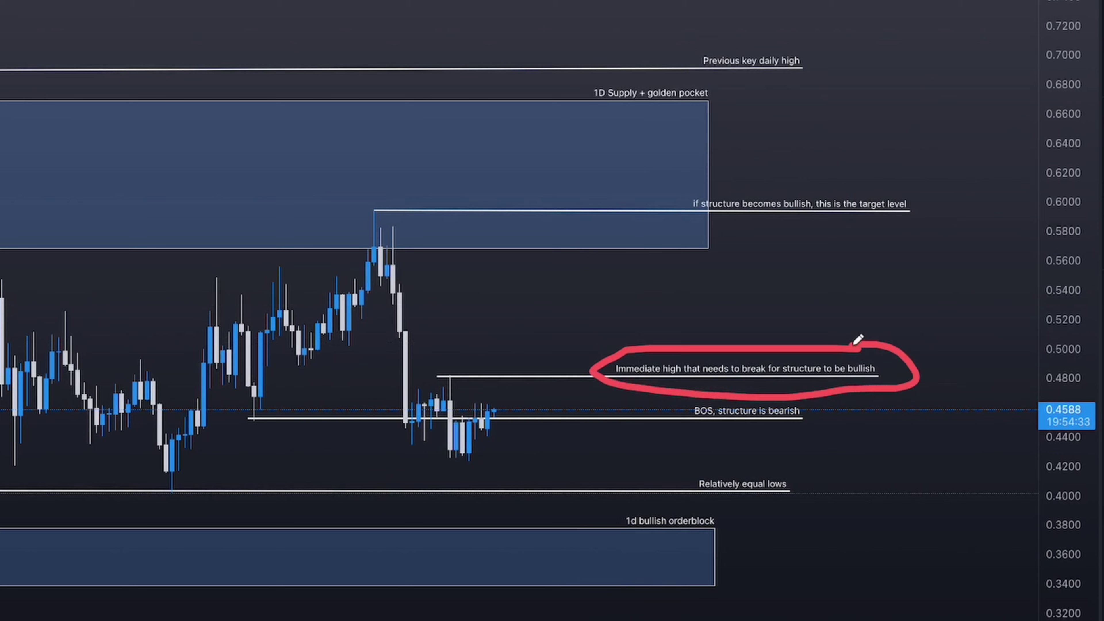
pyautogui.moveTo(489, 420); pyautogui.dragTo(531, 324)
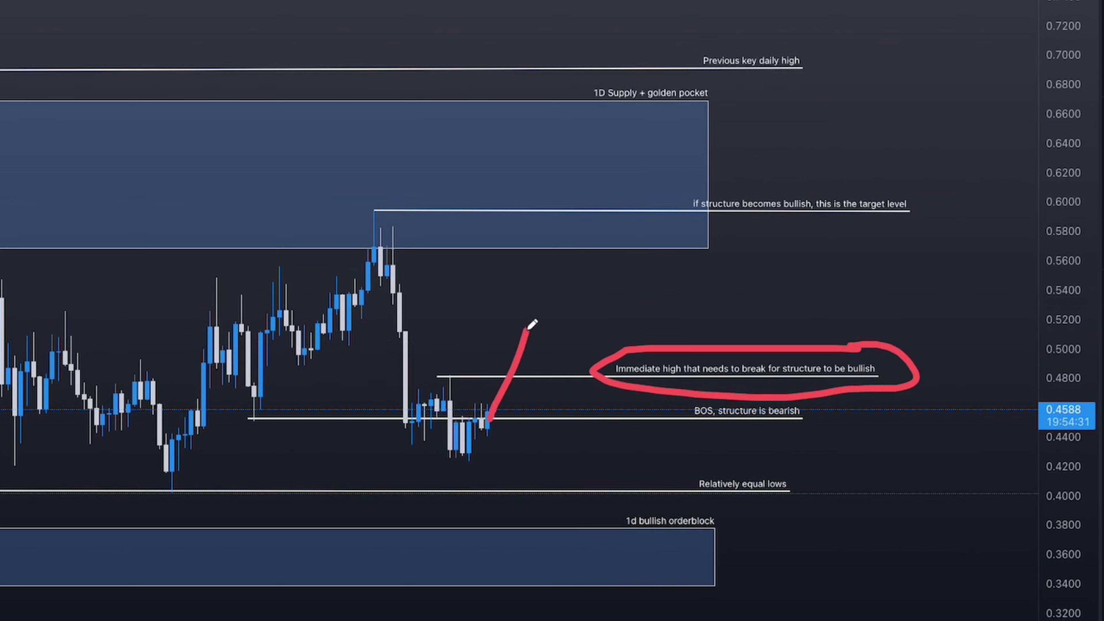
pyautogui.moveTo(763, 464)
pyautogui.mouseDown()
pyautogui.moveTo(793, 450)
pyautogui.moveTo(764, 465)
pyautogui.mouseUp()
pyautogui.moveTo(673, 509)
pyautogui.mouseDown()
pyautogui.moveTo(602, 509)
pyautogui.moveTo(673, 520)
pyautogui.mouseUp()
pyautogui.moveTo(438, 366); pyautogui.dragTo(467, 372)
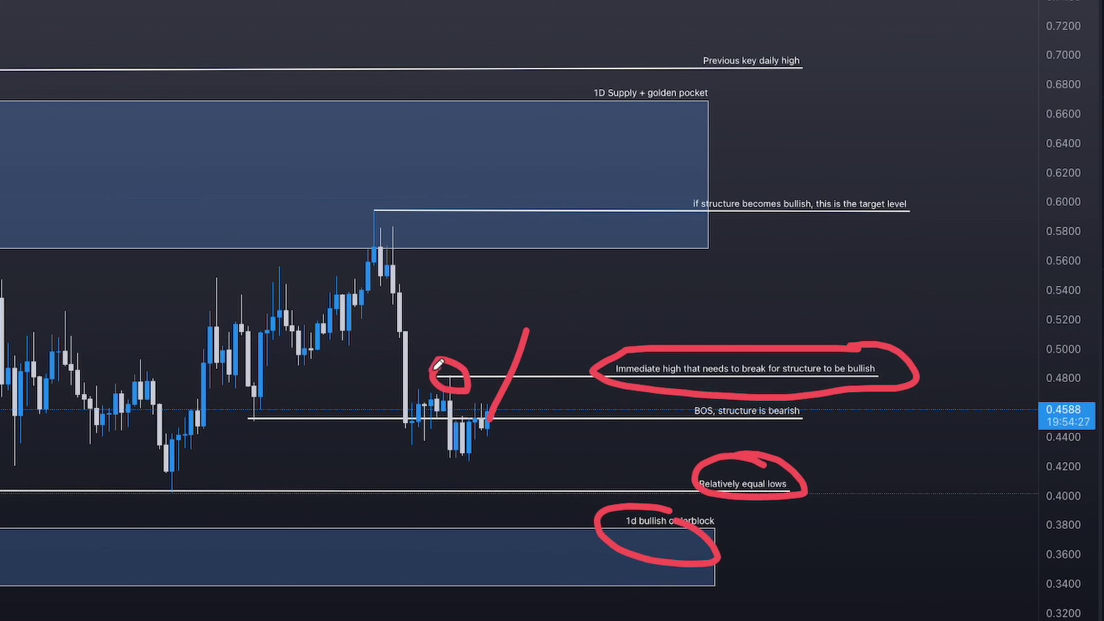
pyautogui.moveTo(521, 409); pyautogui.dragTo(573, 300)
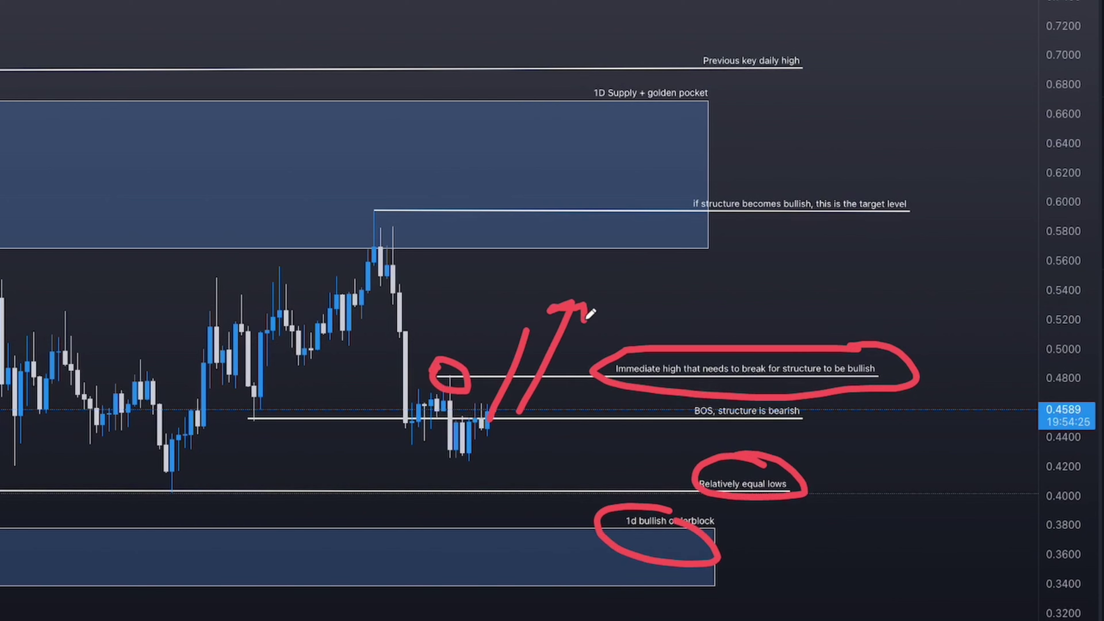
pyautogui.moveTo(630, 337); pyautogui.dragTo(609, 257)
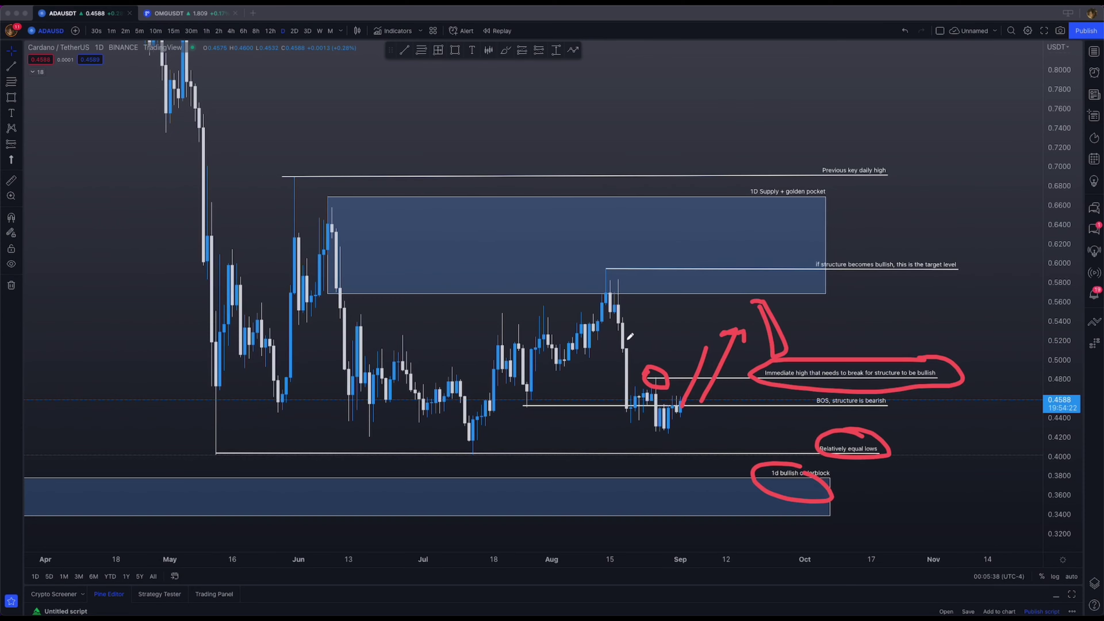
pyautogui.press('Escape')
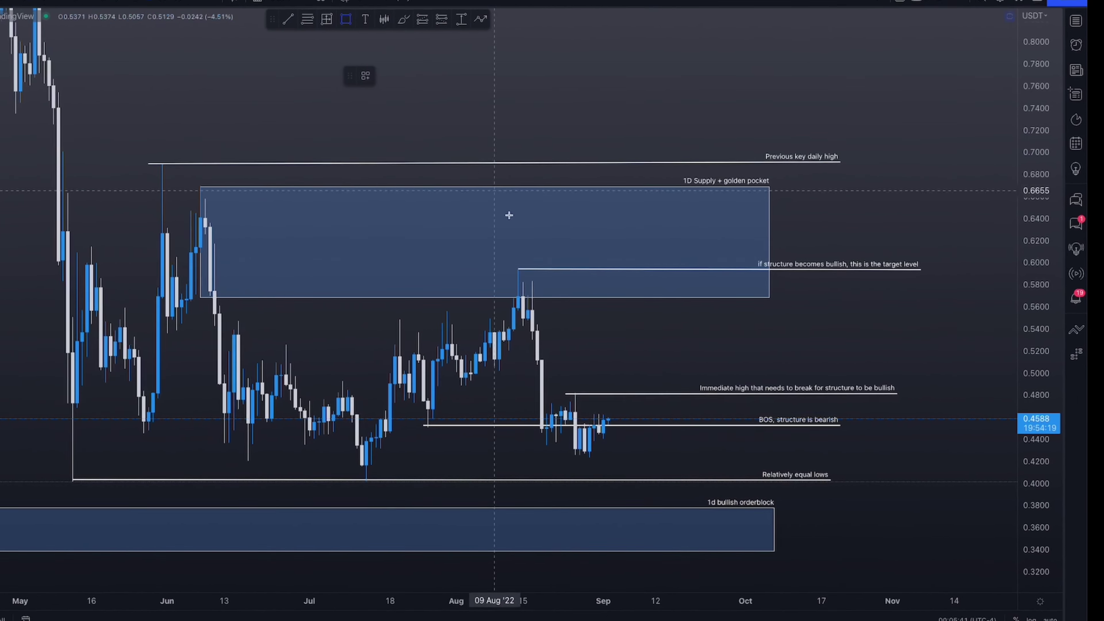
# Draw a rectangle from the mid-August candles between 0.5682 and 0.5473, labelled "1d bearish orderblock".
pyautogui.moveTo(399, 307); pyautogui.dragTo(889, 330)
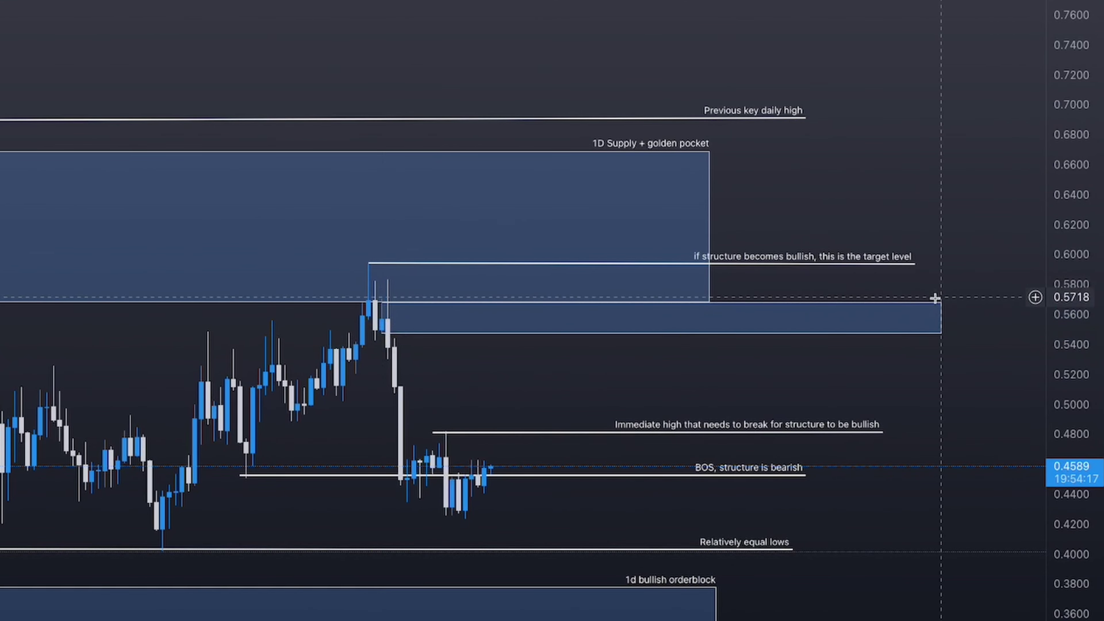
pyautogui.doubleClick(894, 309)
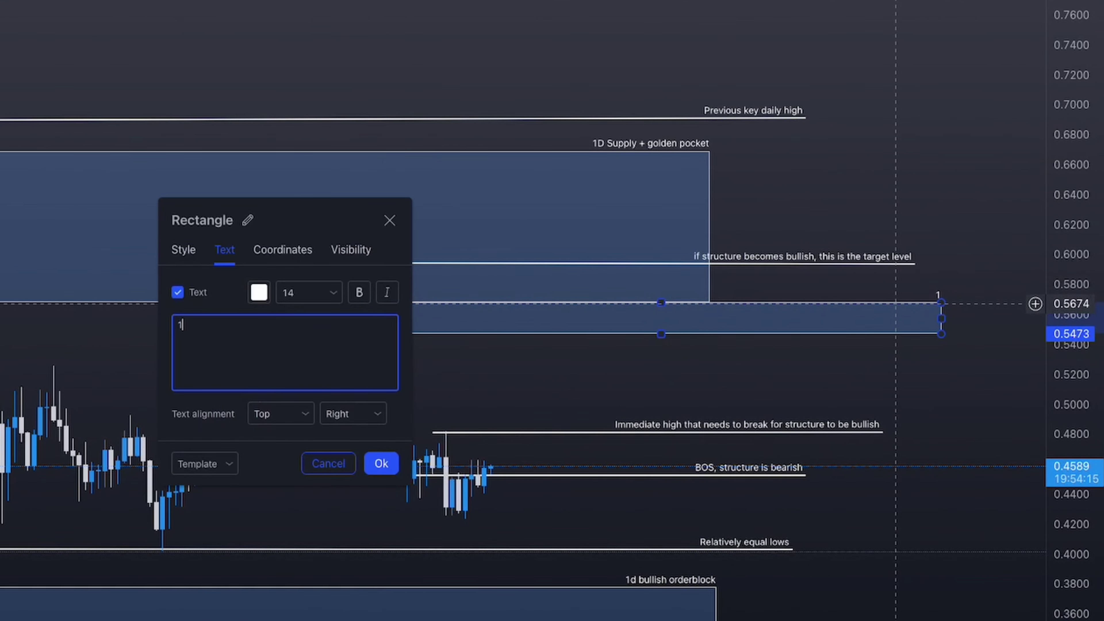
pyautogui.write('1')
pyautogui.write('d bearish orderblock')
pyautogui.click(381, 463)
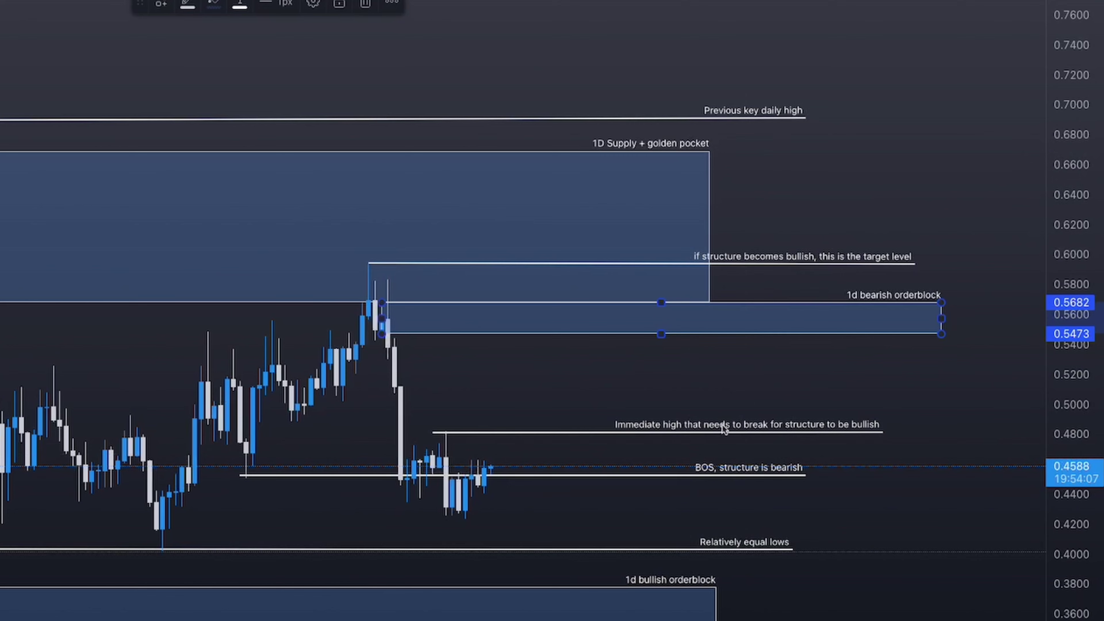
# Sketch a rally and pullback around the bearish orderblock in red, circle the orderblock, target-level and 1D supply labels, and clear the ink.
pyautogui.moveTo(483, 472); pyautogui.dragTo(561, 339)
pyautogui.moveTo(831, 235)
pyautogui.mouseDown()
pyautogui.moveTo(707, 226)
pyautogui.moveTo(987, 252)
pyautogui.moveTo(712, 220)
pyautogui.mouseUp()
pyautogui.moveTo(887, 275); pyautogui.dragTo(920, 272)
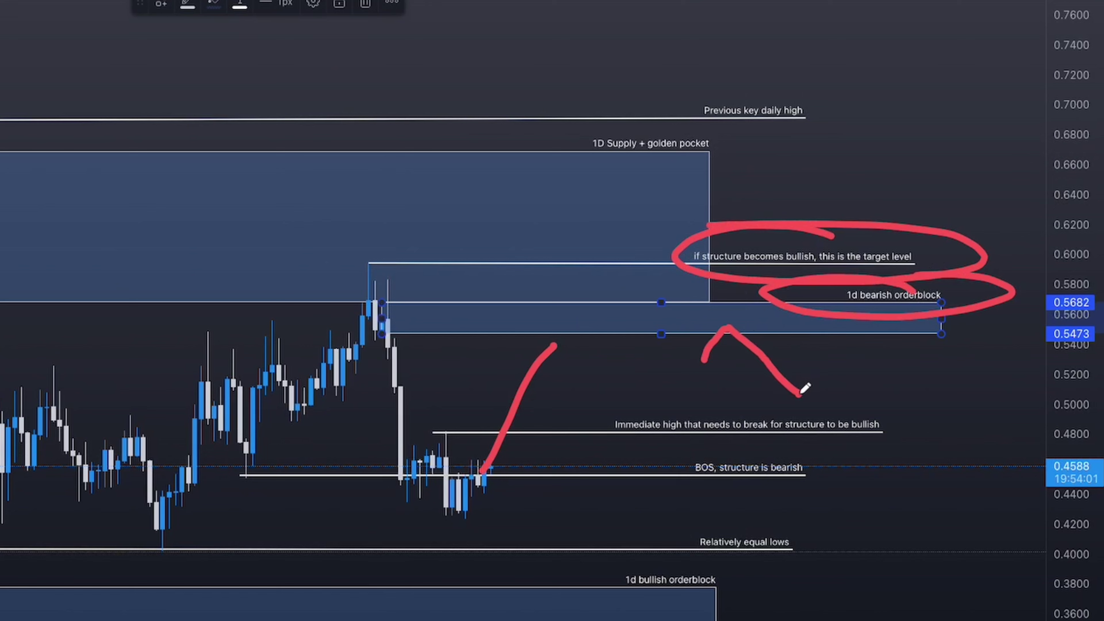
pyautogui.moveTo(800, 394); pyautogui.dragTo(852, 270)
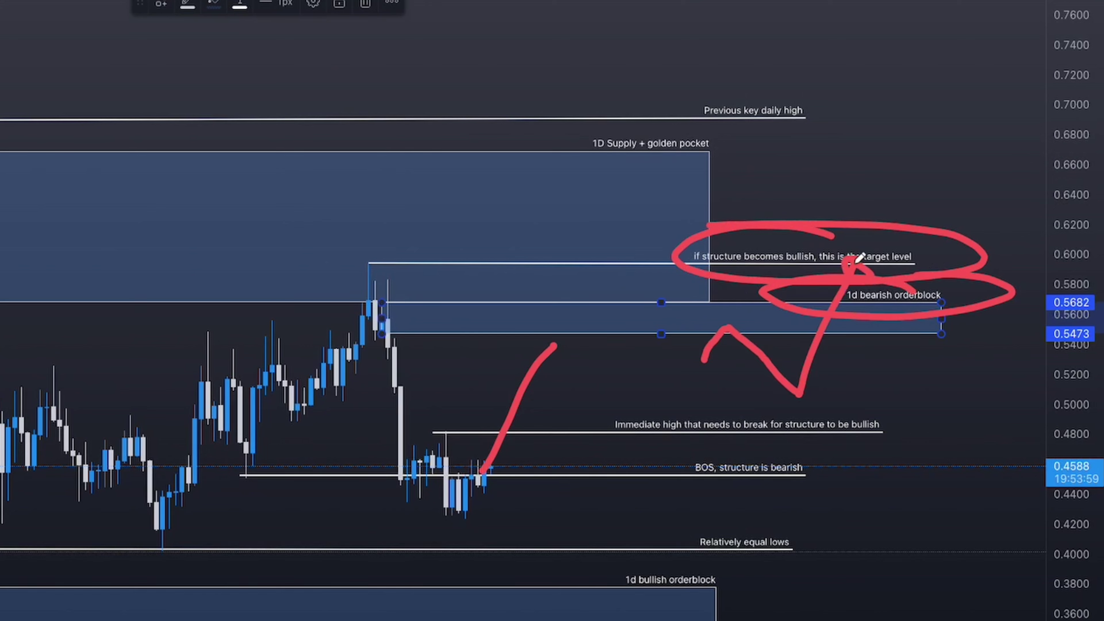
pyautogui.moveTo(350, 247); pyautogui.dragTo(363, 246)
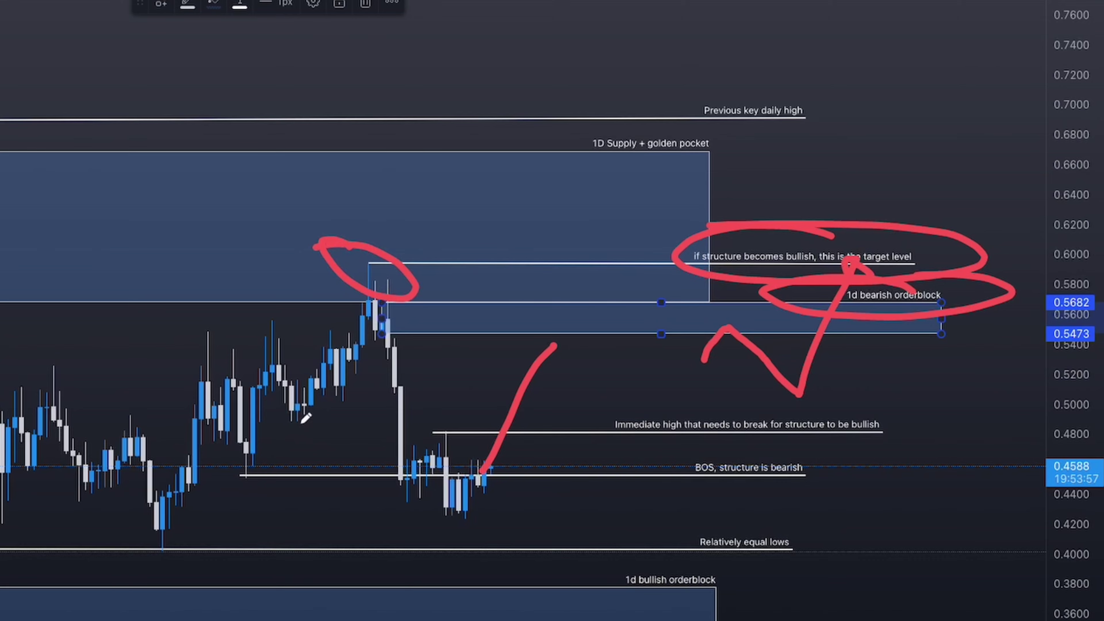
pyautogui.press('Delete')
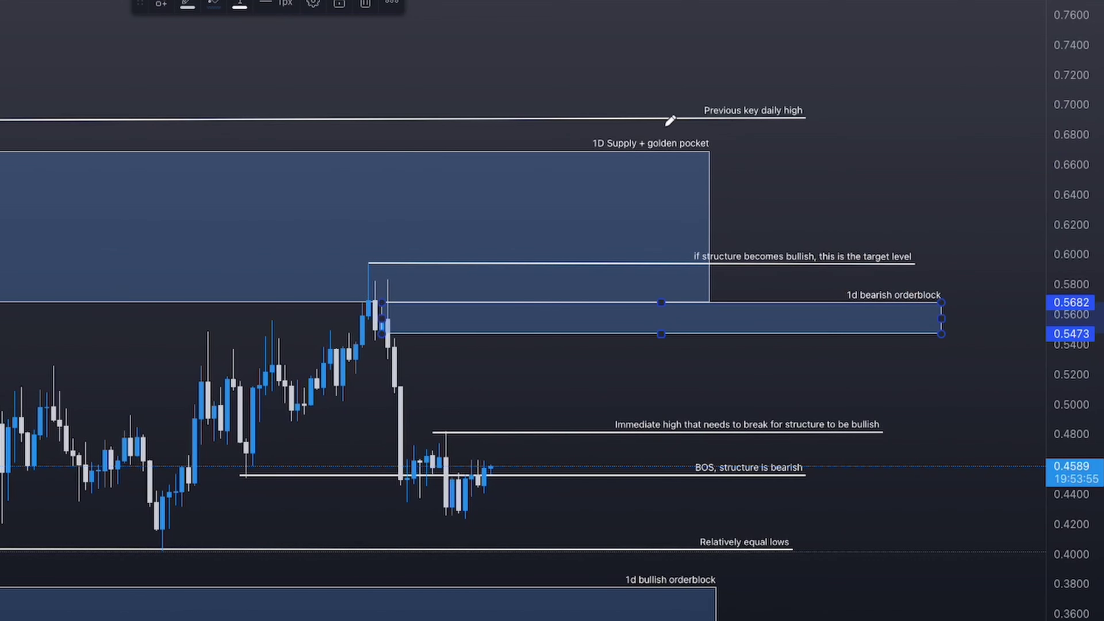
pyautogui.moveTo(667, 124); pyautogui.dragTo(557, 133)
pyautogui.press('e')
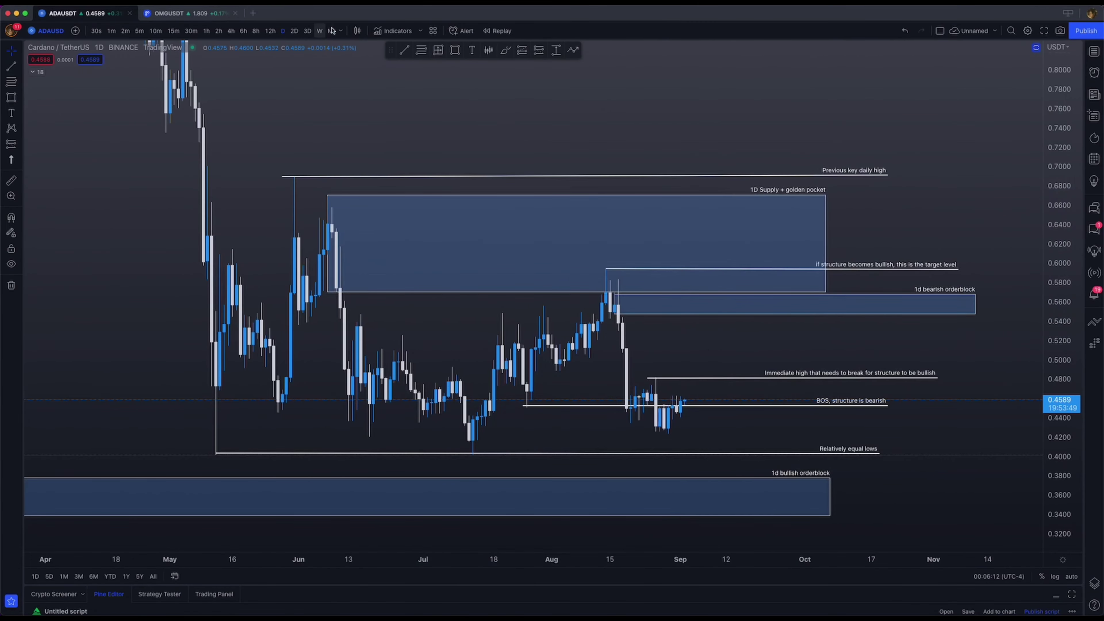
# Draw a Fibonacci retracement from the 29 May '22 high at 0.6901 to 11 Sep '22 at 0.4036.
pyautogui.click(420, 49)
pyautogui.click(286, 177)
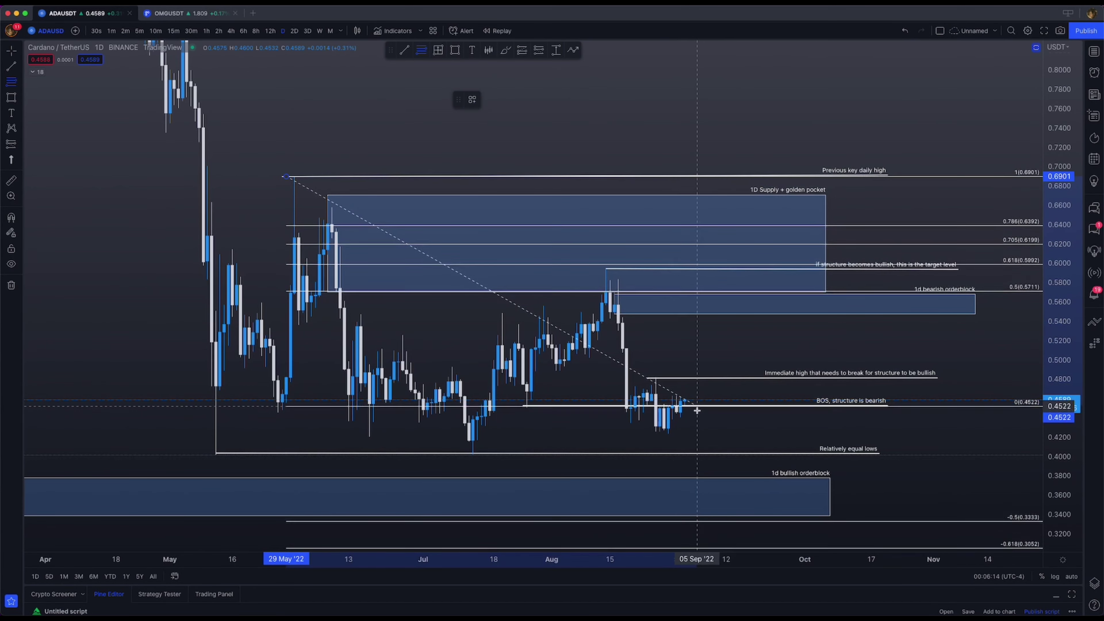
pyautogui.click(721, 454)
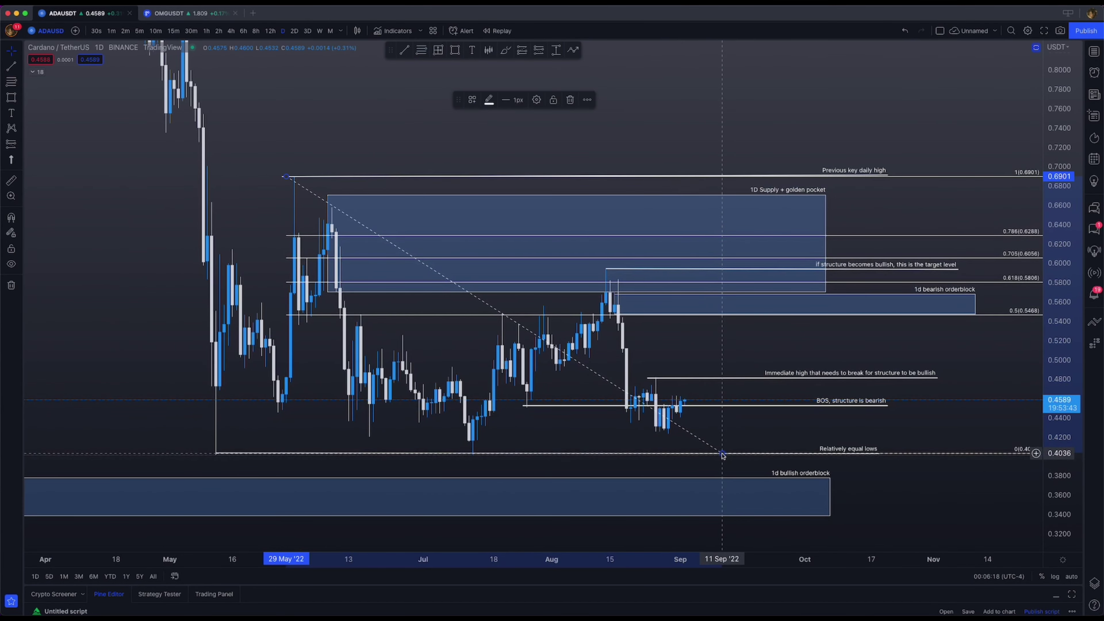
pyautogui.click(967, 349)
pyautogui.moveTo(1057, 371); pyautogui.dragTo(1057, 335)
pyautogui.moveTo(1000, 375); pyautogui.dragTo(941, 354)
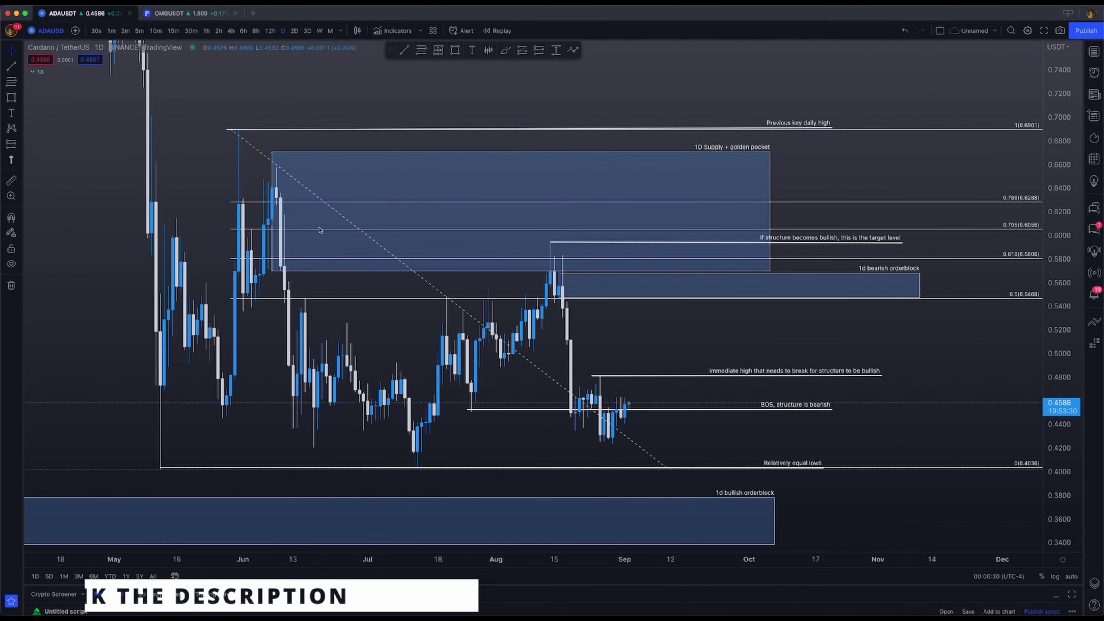
# Outline the 0.618 to 0.786 retracement area and mark the mid-August high in temporary red ink, and clear it.
pyautogui.moveTo(276, 201); pyautogui.dragTo(283, 253)
pyautogui.moveTo(283, 203)
pyautogui.mouseDown()
pyautogui.moveTo(561, 202)
pyautogui.moveTo(759, 223)
pyautogui.mouseUp()
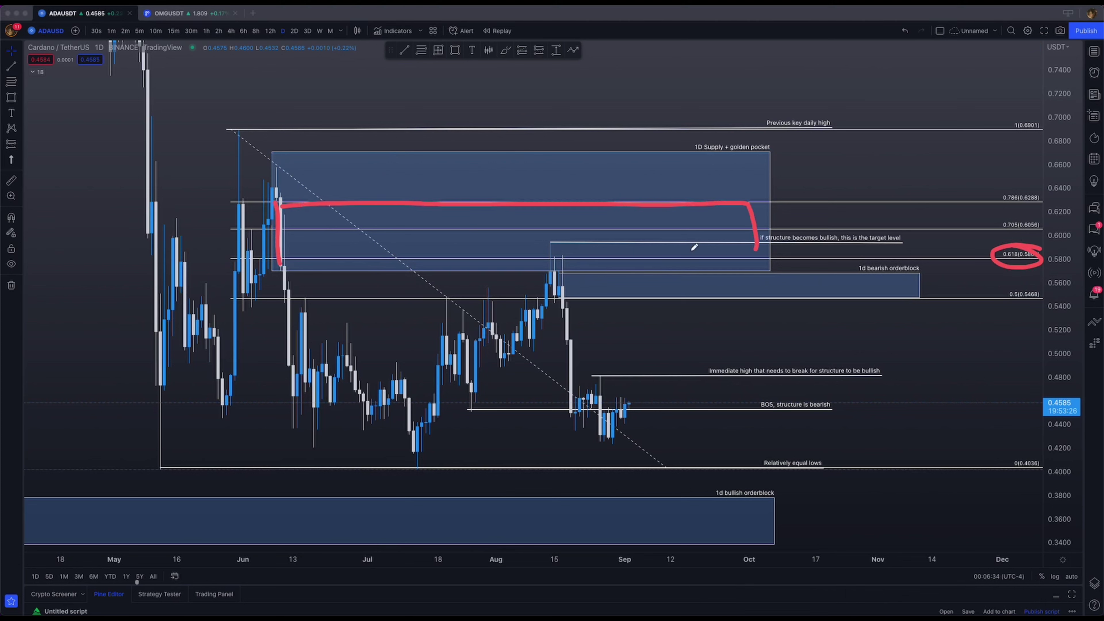
pyautogui.moveTo(549, 246); pyautogui.dragTo(565, 251)
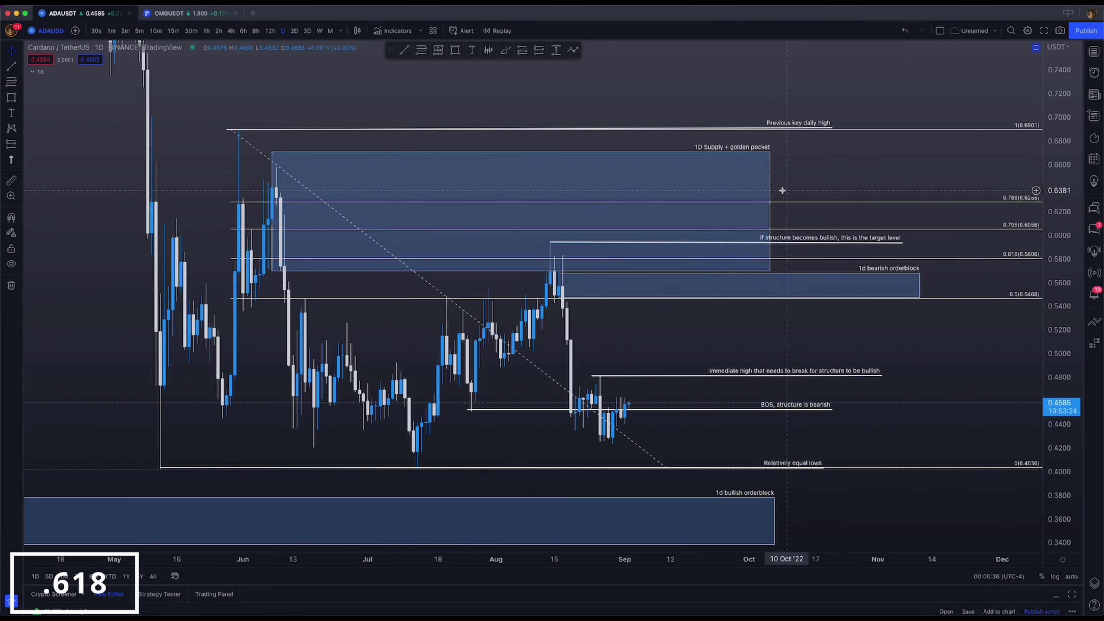
# Delete the Fibonacci retracement, circle the "Previous key daily high" label in temporary red ink, and clear the circle.
pyautogui.click(799, 202)
pyautogui.press('Delete')
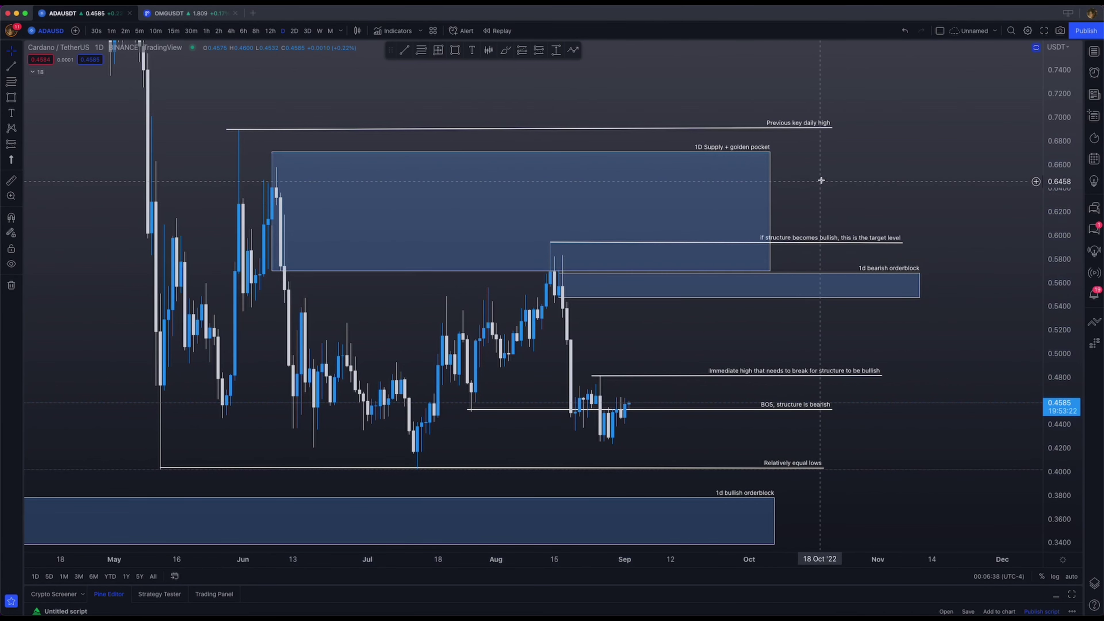
pyautogui.moveTo(828, 108); pyautogui.dragTo(745, 115)
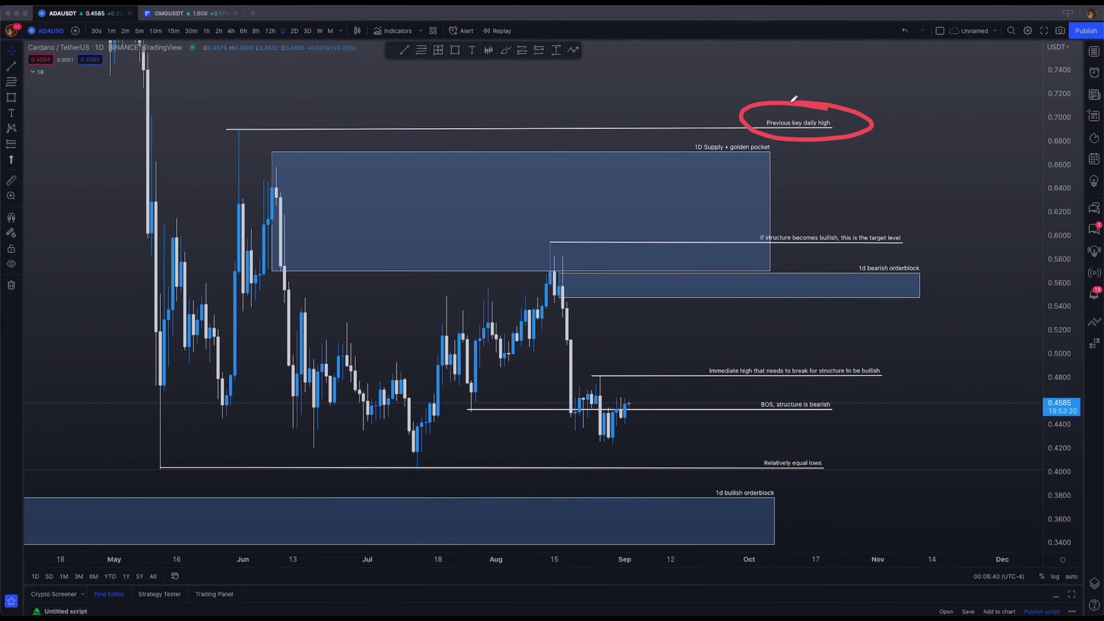
pyautogui.press('Escape')
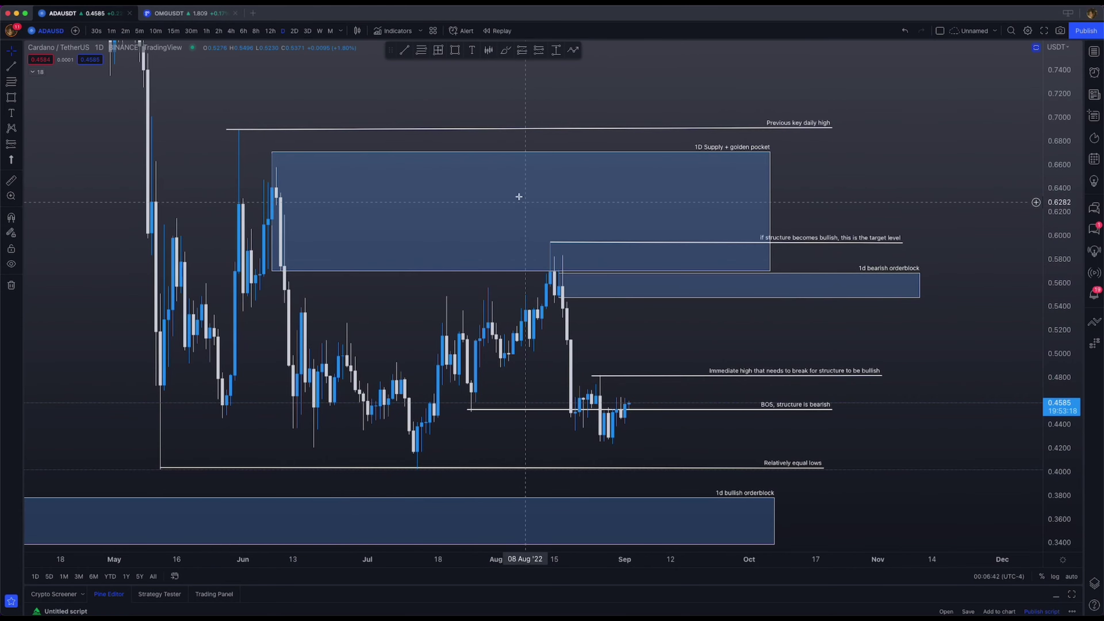
# Switch the chart to the 4-hour timeframe and examine the July to September price action between the marked levels.
pyautogui.click(231, 30)
pyautogui.scroll(-10, 730, 290)
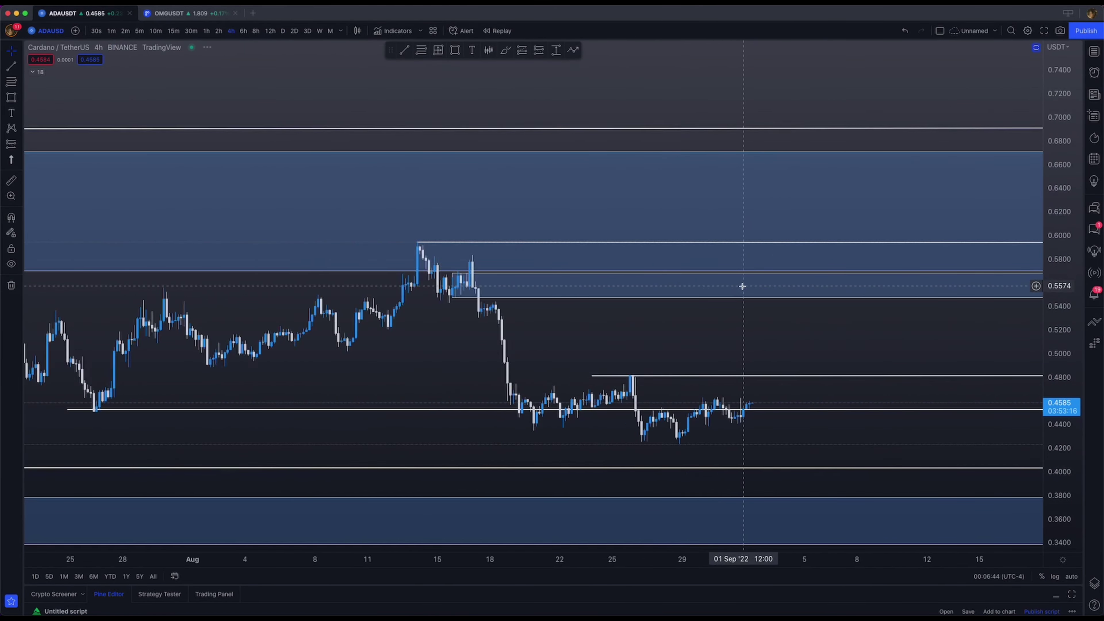
pyautogui.scroll(-4, 781, 320)
pyautogui.moveTo(934, 315); pyautogui.dragTo(818, 288)
pyautogui.scroll(4, 757, 302)
pyautogui.moveTo(752, 302); pyautogui.dragTo(695, 316)
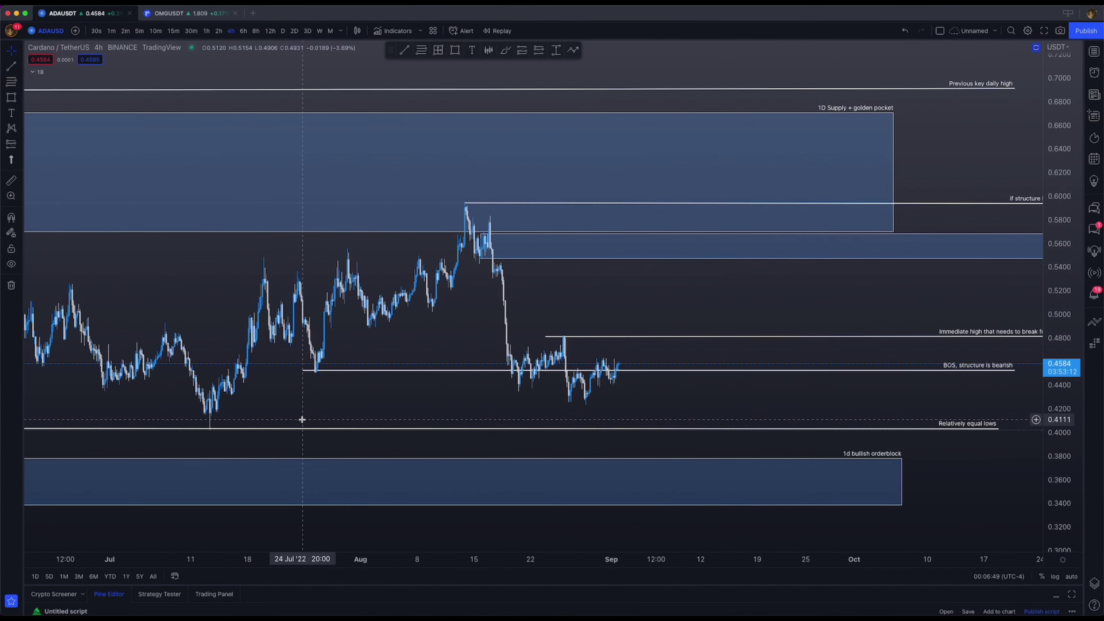
pyautogui.moveTo(301, 419); pyautogui.dragTo(442, 390)
pyautogui.scroll(3, 428, 390)
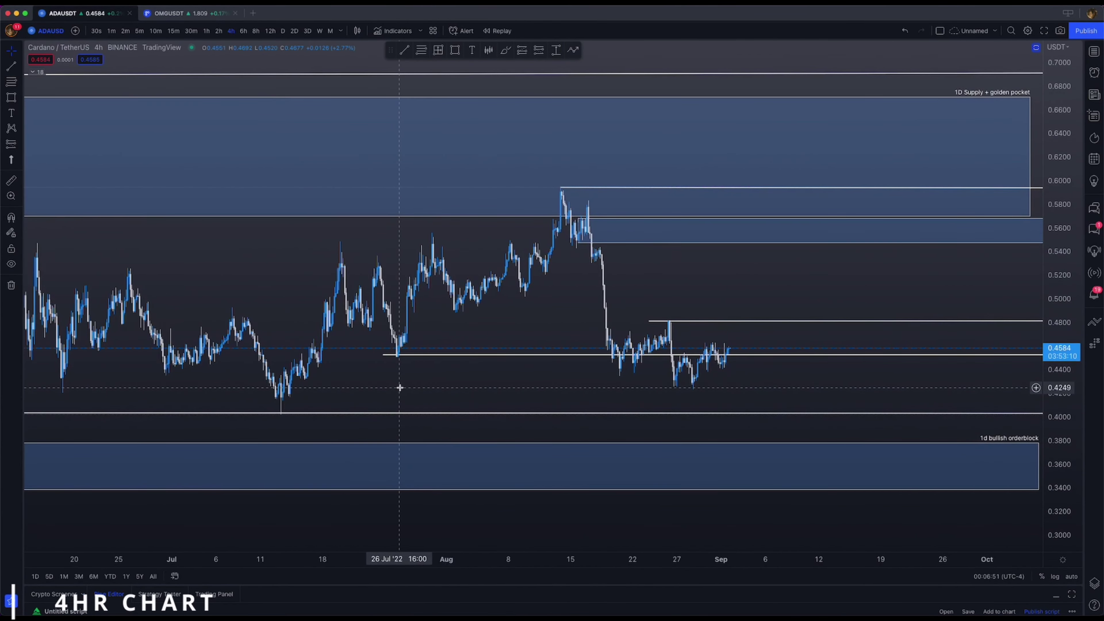
# Draw a rectangle at the mid-July low from 14 Jul to 10 Sep '22 between 0.4292 and 0.4182, and briefly sketch a red arrow at current price.
pyautogui.scroll(1, 399, 388)
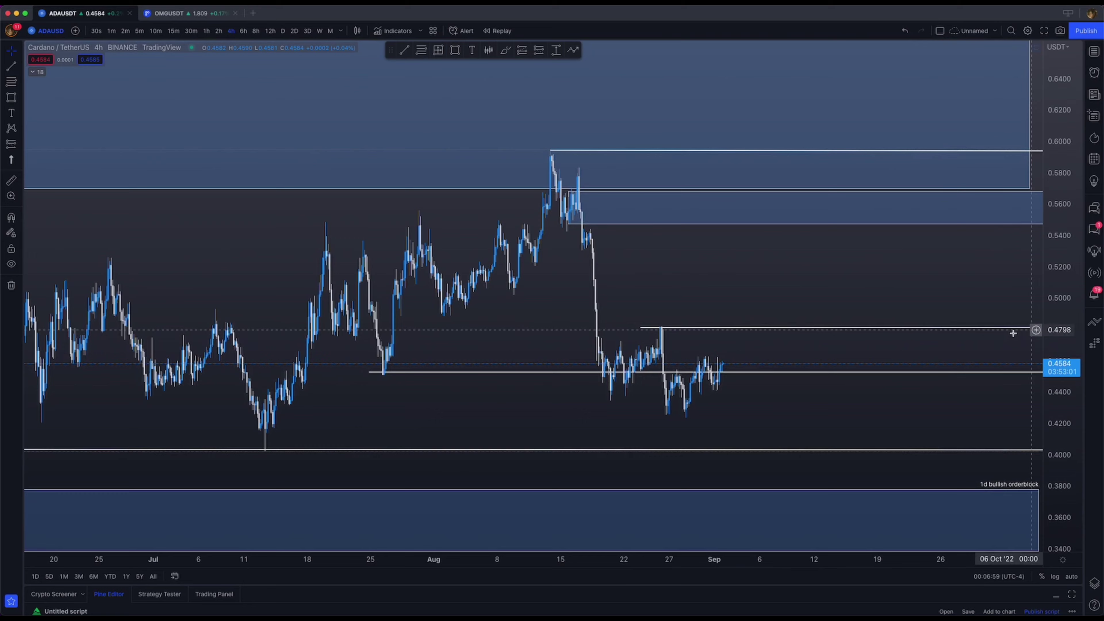
pyautogui.scroll(5, 860, 392)
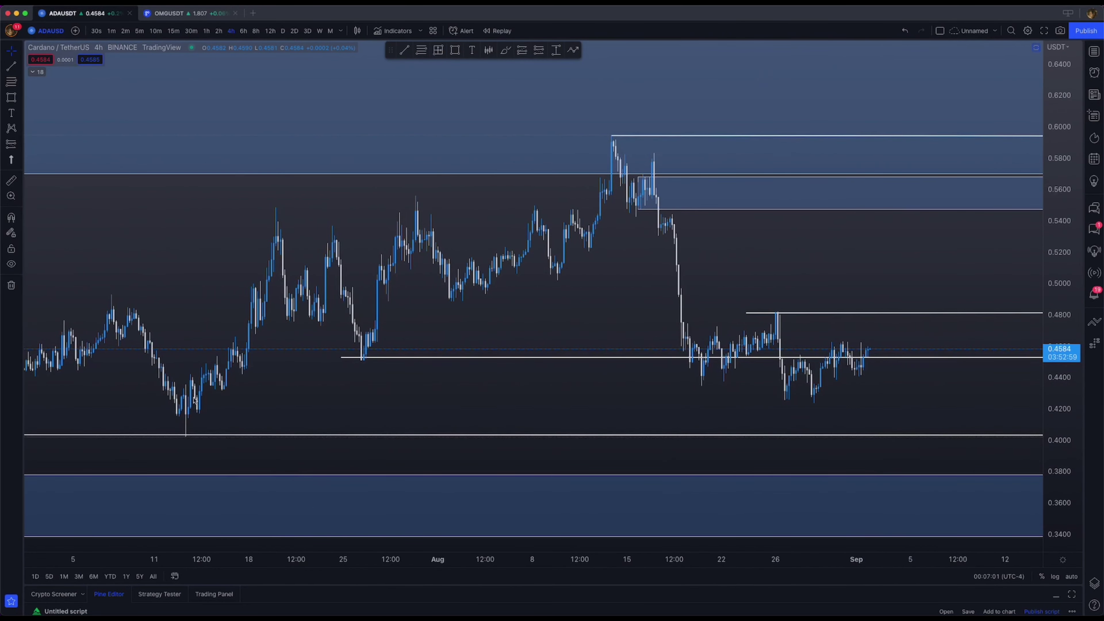
pyautogui.hotkey('ctrl', 'a')
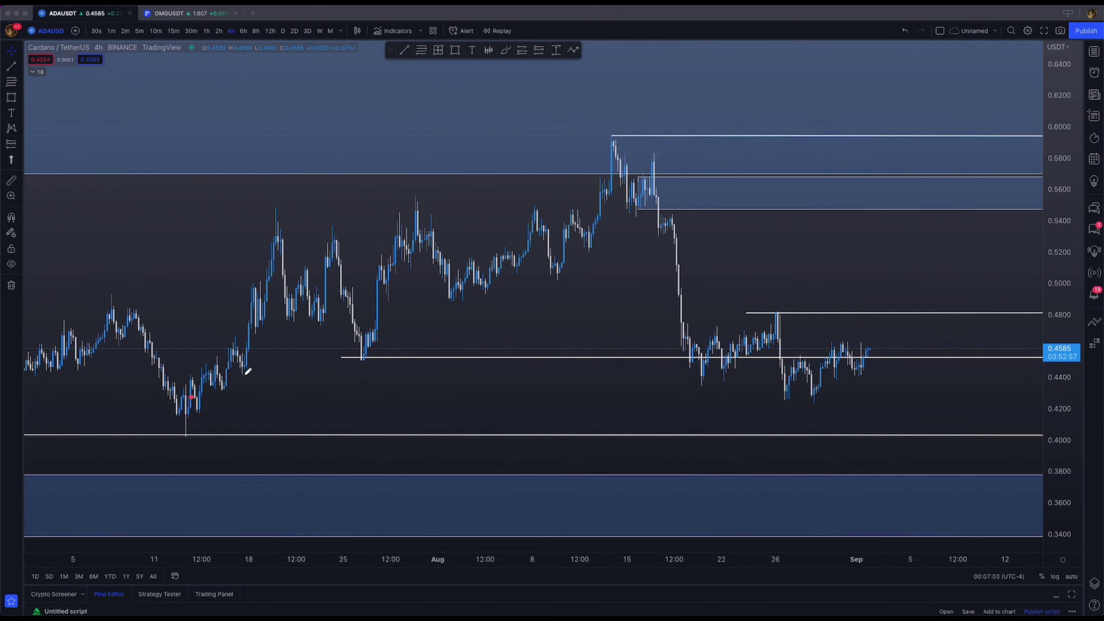
pyautogui.click(455, 50)
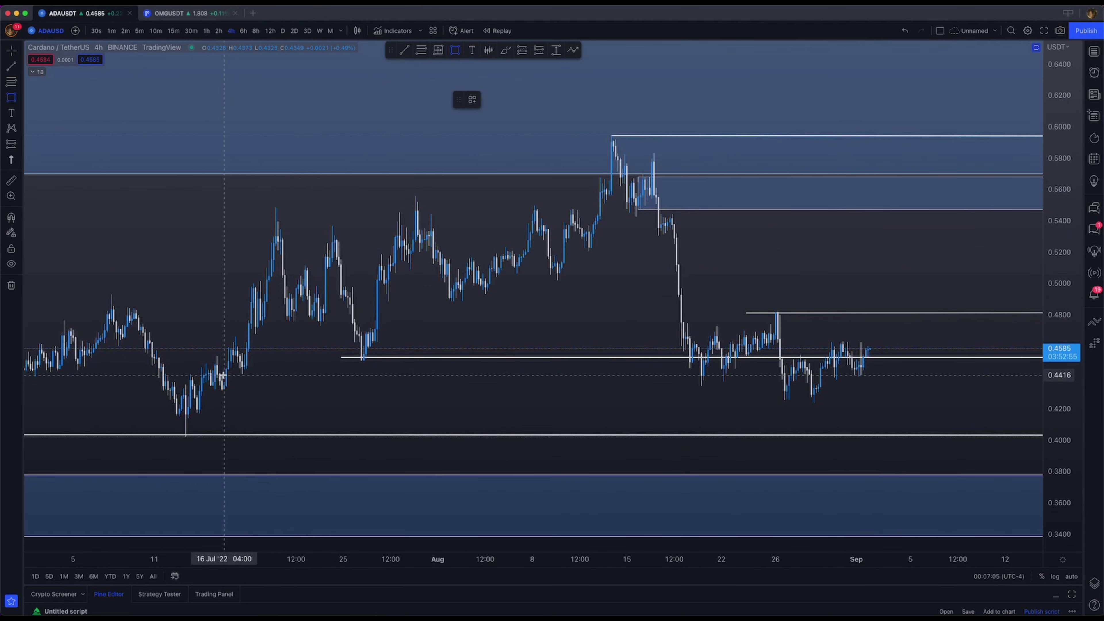
pyautogui.moveTo(194, 395); pyautogui.dragTo(987, 412)
pyautogui.hotkey('ctrl', 'shift', 'd')
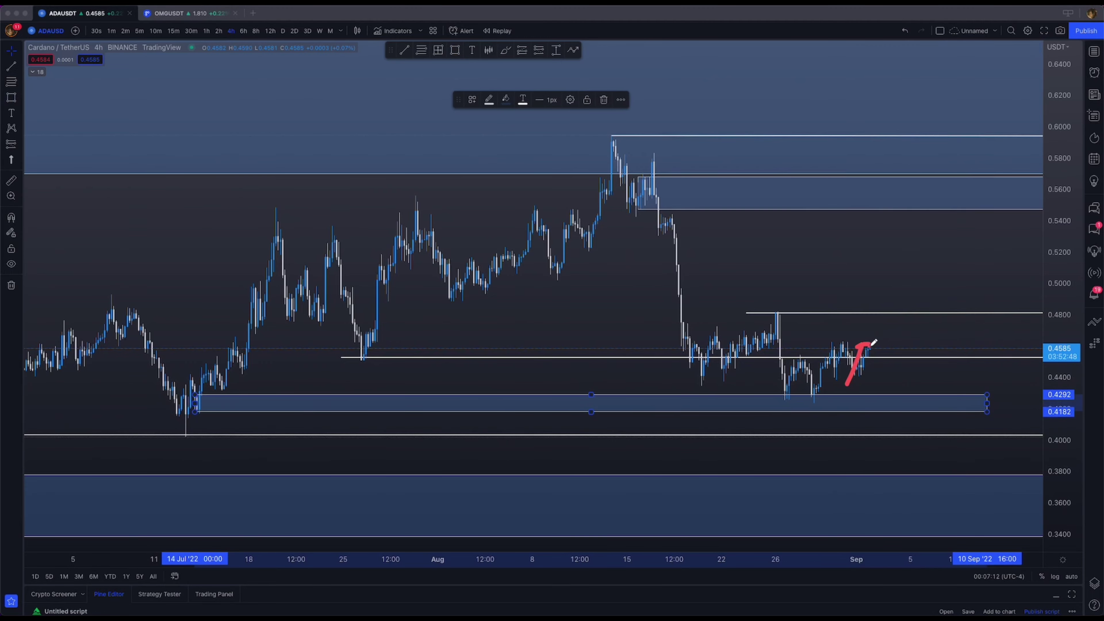
pyautogui.press('Escape')
# Draw a rectangle over the supply zone from the 26 Aug '22 high at 0.4818 down to about 0.463, extended past the current candles.
pyautogui.scroll(3, 937, 339)
pyautogui.moveTo(1059, 387); pyautogui.dragTo(1059, 217)
pyautogui.moveTo(993, 232); pyautogui.dragTo(938, 209)
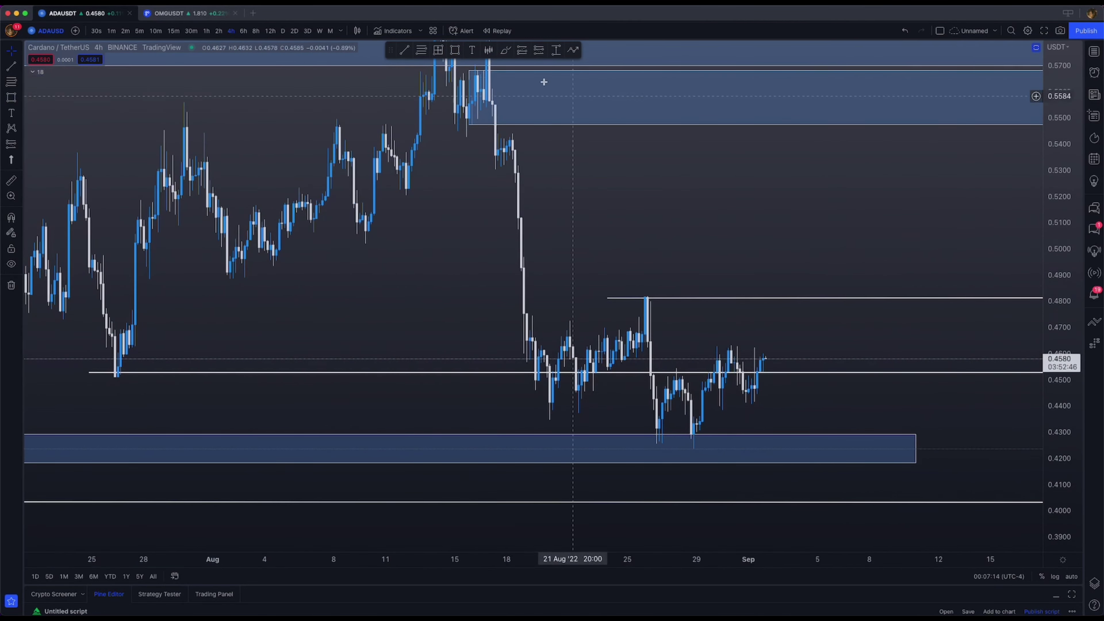
pyautogui.click(454, 50)
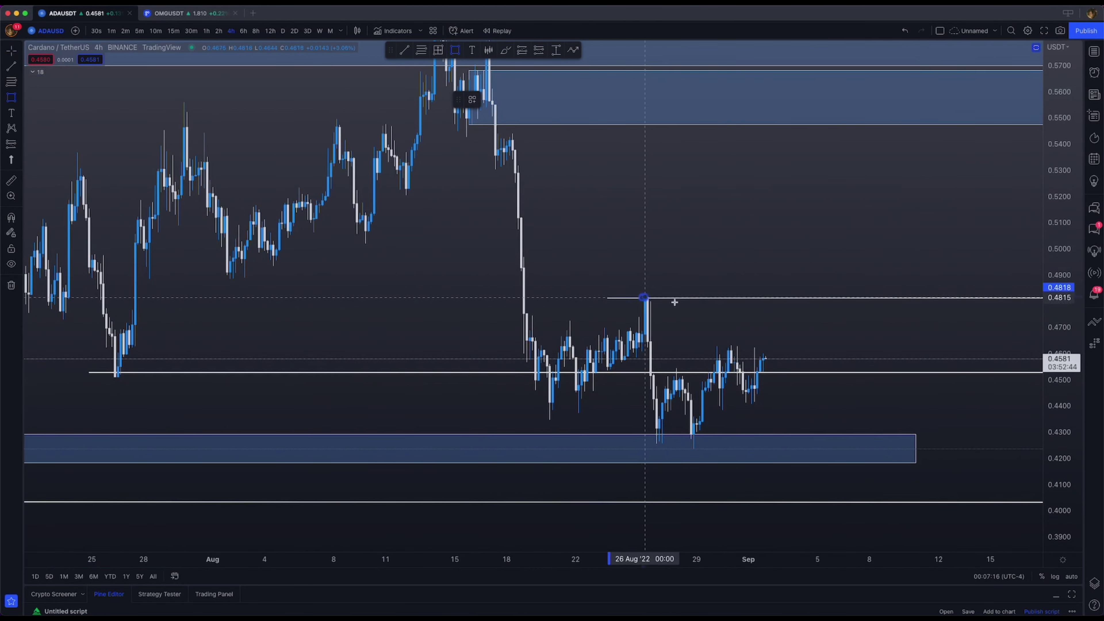
pyautogui.moveTo(644, 298); pyautogui.dragTo(986, 345)
pyautogui.moveTo(733, 335); pyautogui.dragTo(743, 349)
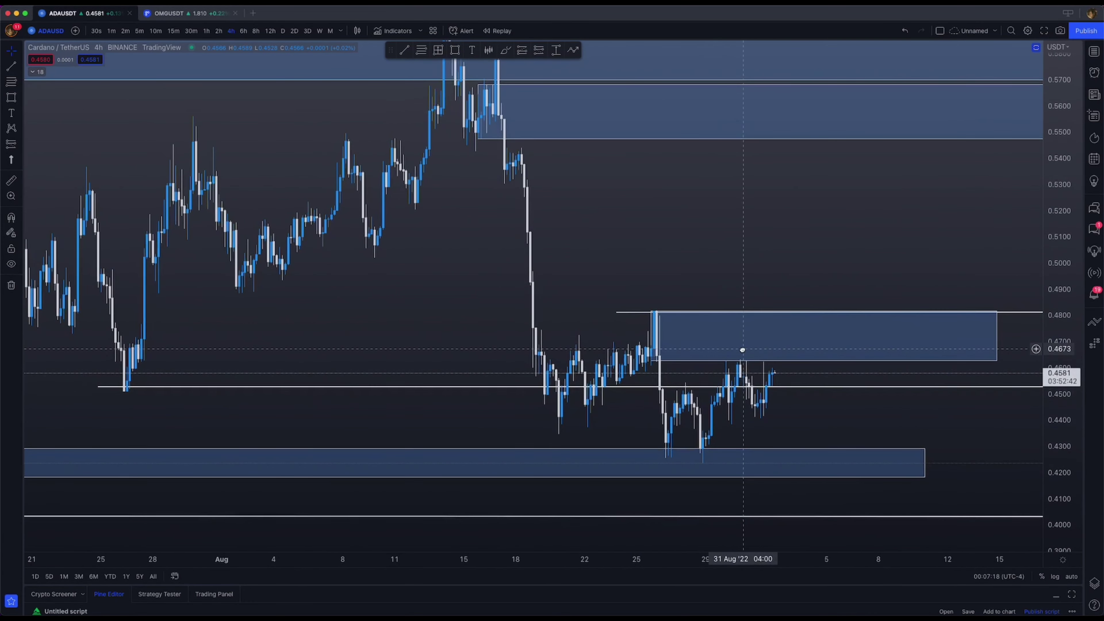
# Underline the highs beneath the 26 August supply zone and the lows on the mid-July zone in temporary red ink, and clear it.
pyautogui.moveTo(660, 455); pyautogui.dragTo(882, 449)
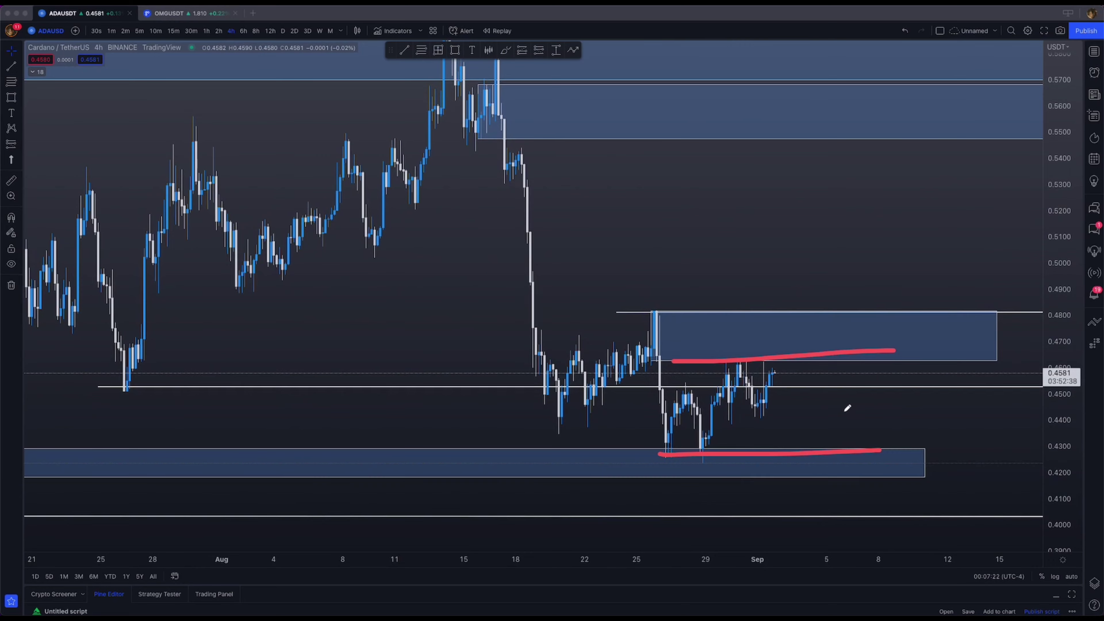
pyautogui.press('Delete')
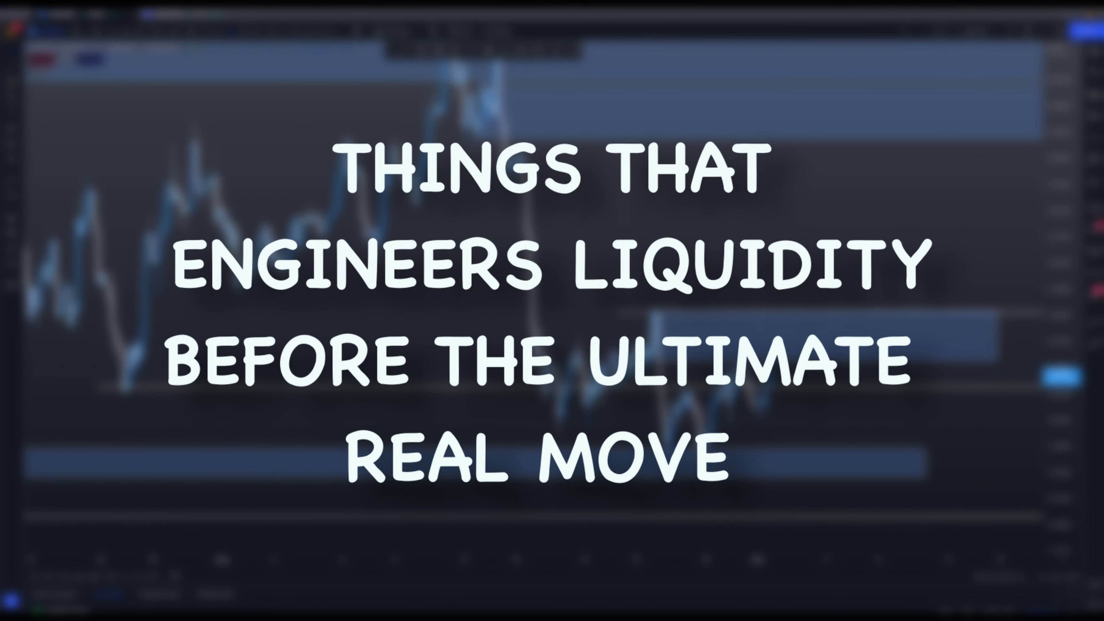
pyautogui.moveTo(800, 376); pyautogui.dragTo(863, 469)
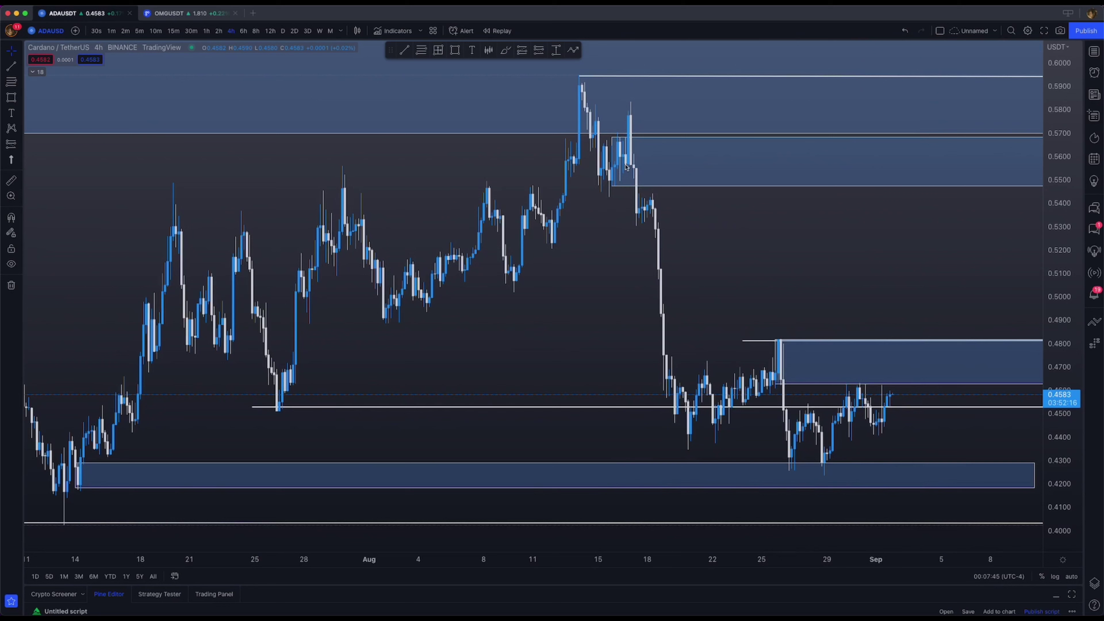
pyautogui.moveTo(640, 158); pyautogui.dragTo(716, 354)
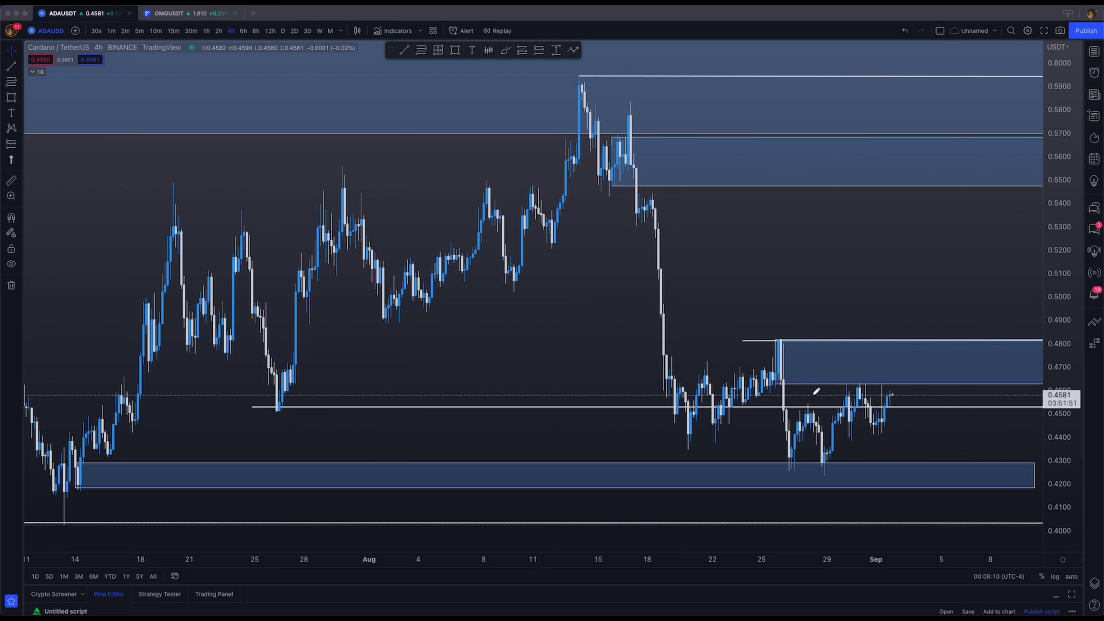
# Underline the highs and lows of the early-July range in temporary red ink, undo both strokes, and circle the area above the range.
pyautogui.hscroll(-10, 395, 348)
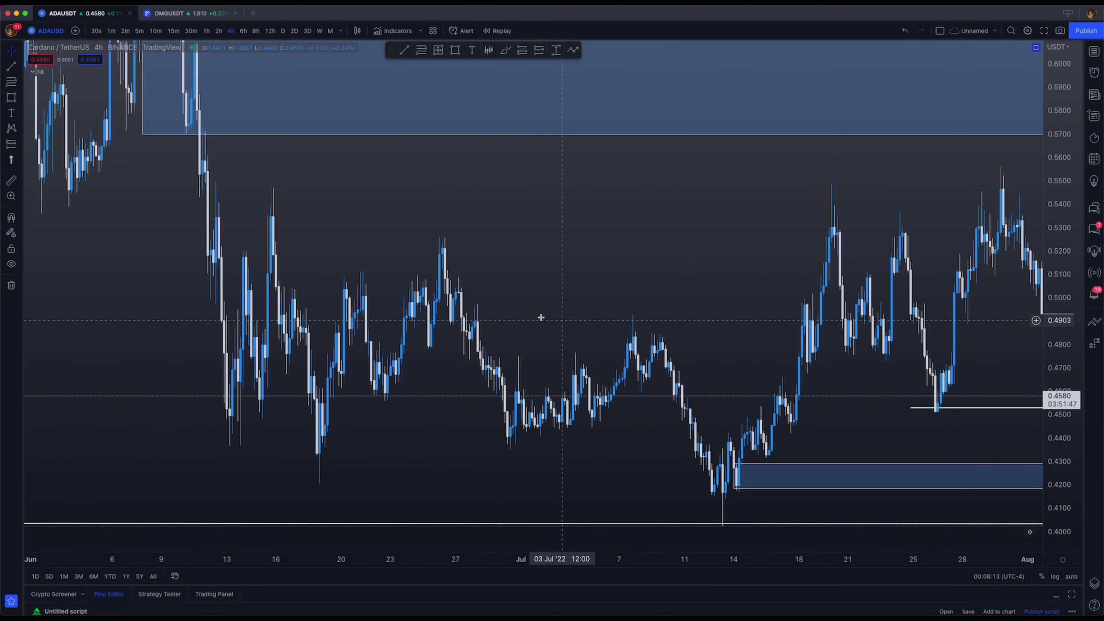
pyautogui.moveTo(481, 356); pyautogui.dragTo(501, 354)
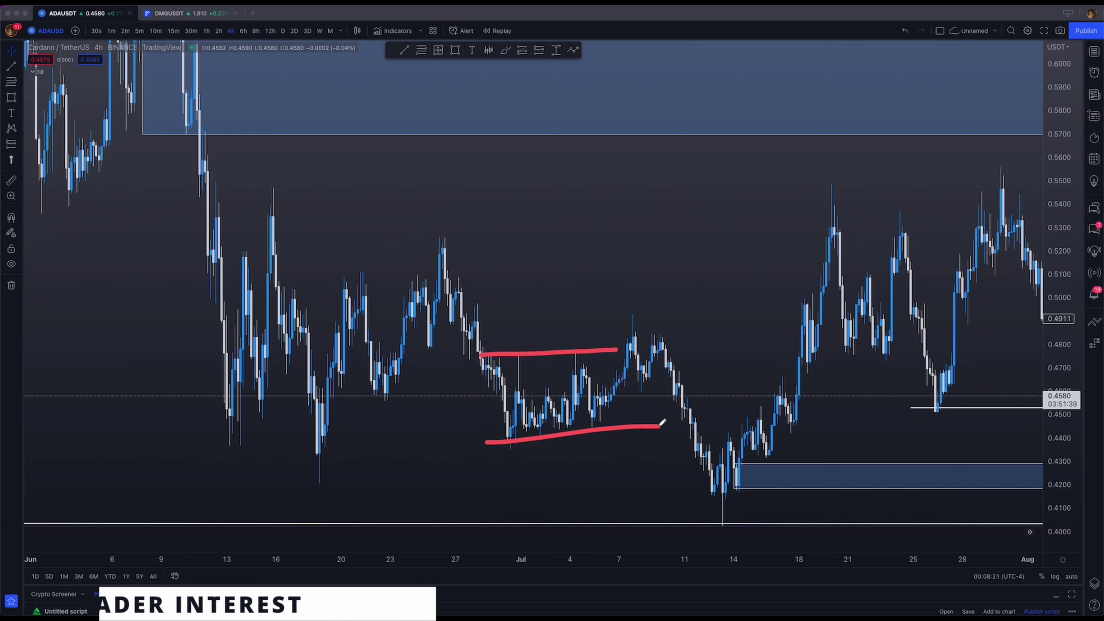
pyautogui.press('super+z')
pyautogui.press('super+z')
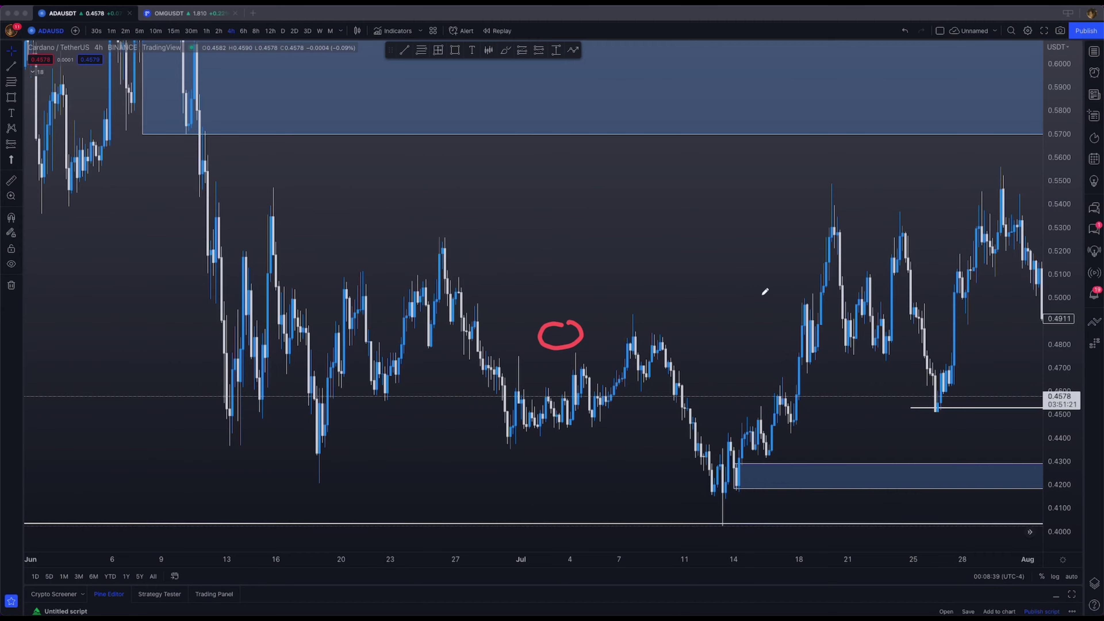
# Return to the latest candles, mark the equal highs beneath the 26 August supply zone in temporary red ink, and clear the mark.
pyautogui.hscroll(10, 869, 370)
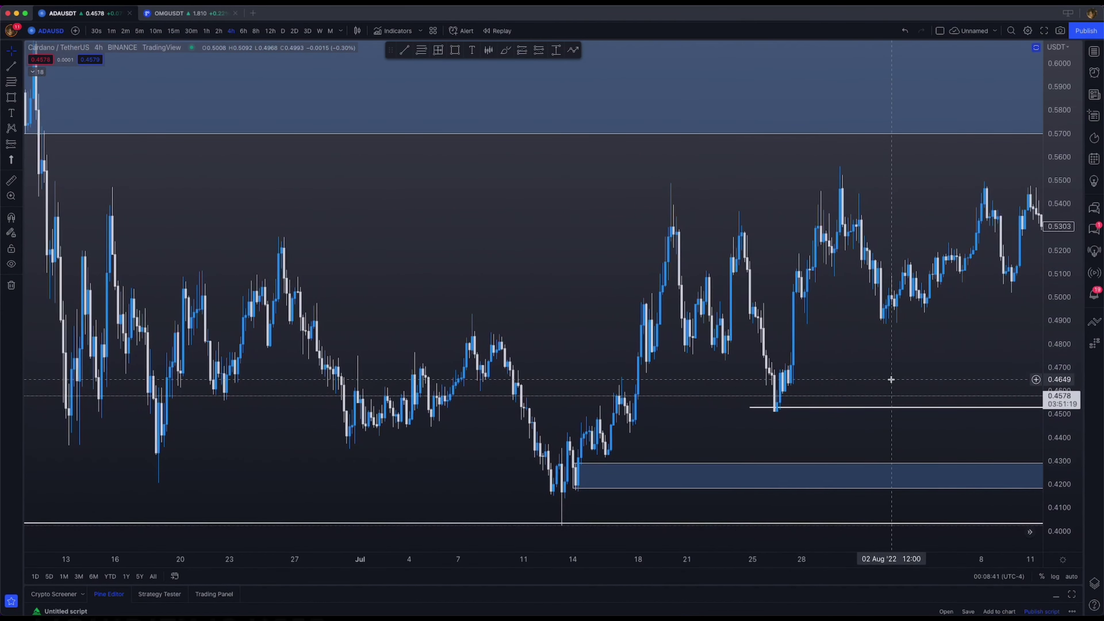
pyautogui.scroll(-5, 891, 379)
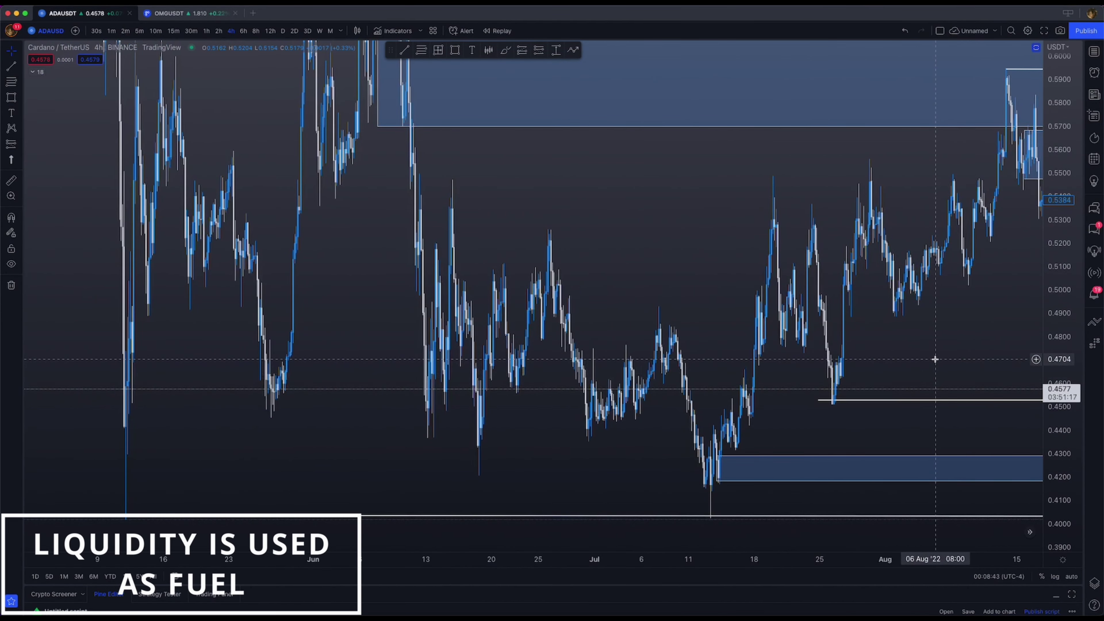
pyautogui.moveTo(938, 346); pyautogui.dragTo(717, 353)
pyautogui.scroll(10, 717, 352)
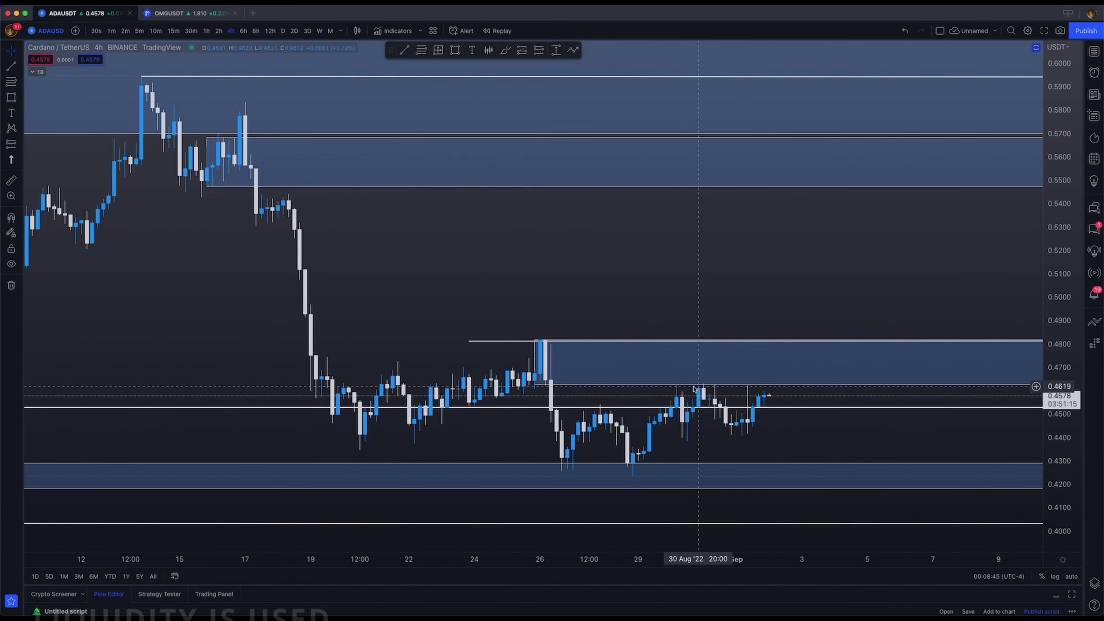
pyautogui.moveTo(669, 384); pyautogui.dragTo(700, 383)
pyautogui.press('Escape')
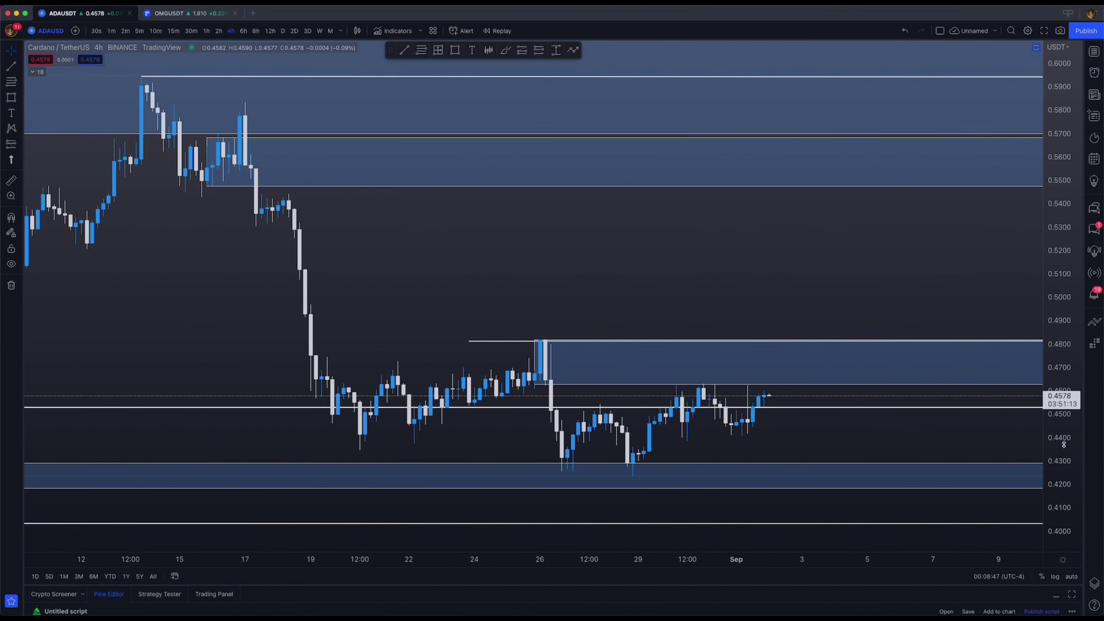
# Underline the equal highs below supply, the recent lows and the late-August double lows in temporary red ink, and clear all strokes.
pyautogui.moveTo(1062, 444); pyautogui.dragTo(1061, 257)
pyautogui.moveTo(736, 433); pyautogui.dragTo(592, 259)
pyautogui.hotkey('ctrl', 'a')
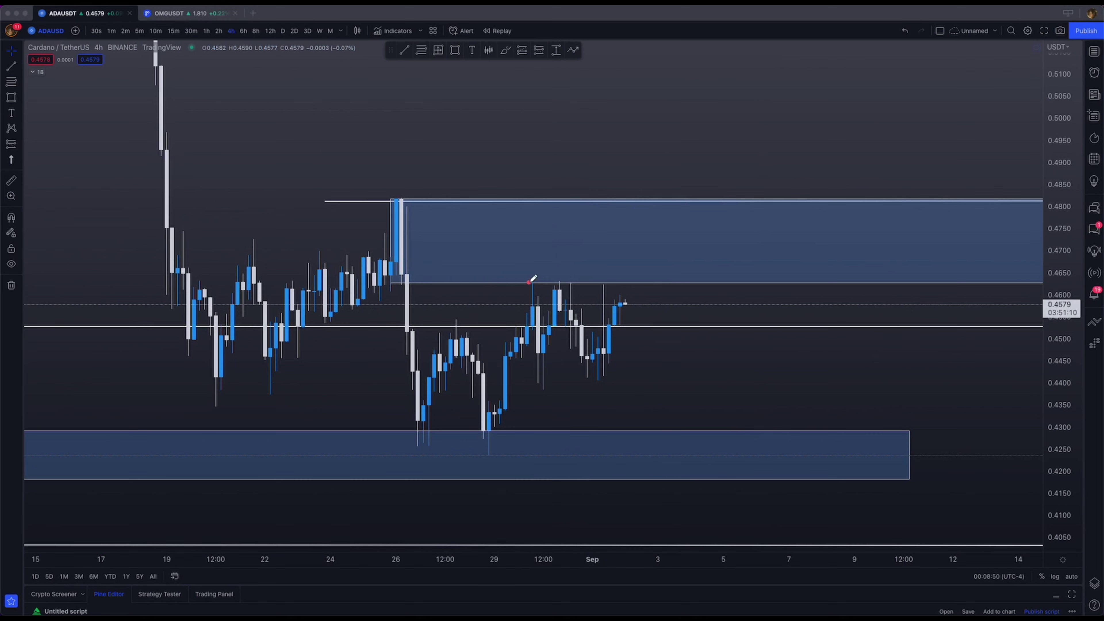
pyautogui.moveTo(402, 460); pyautogui.dragTo(774, 471)
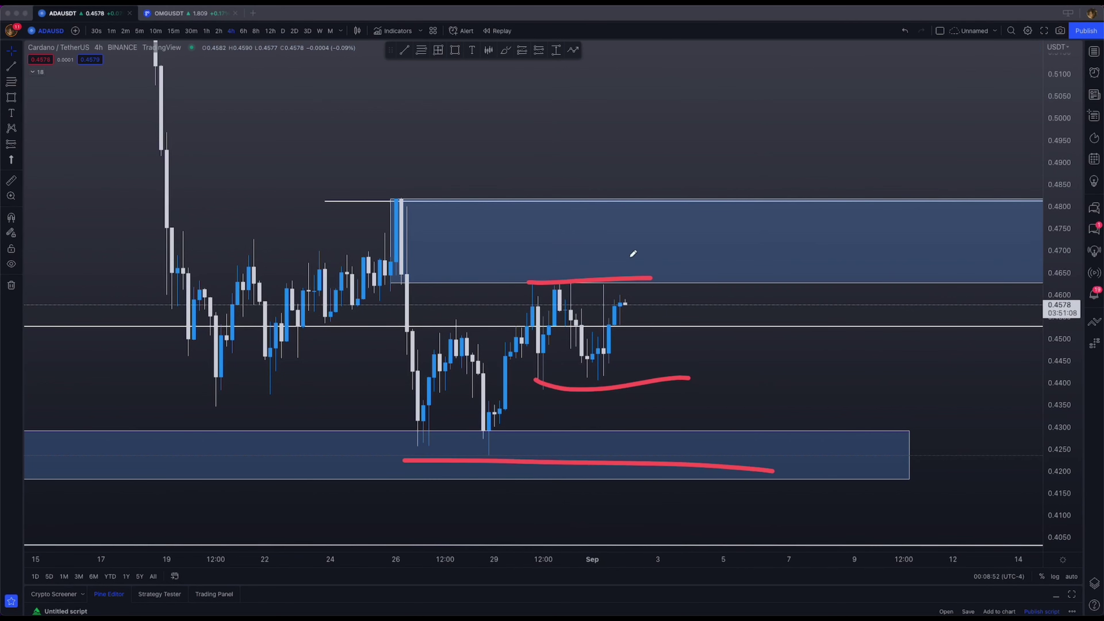
pyautogui.moveTo(425, 283); pyautogui.dragTo(734, 264)
pyautogui.moveTo(426, 454); pyautogui.dragTo(909, 481)
pyautogui.moveTo(539, 381); pyautogui.dragTo(826, 375)
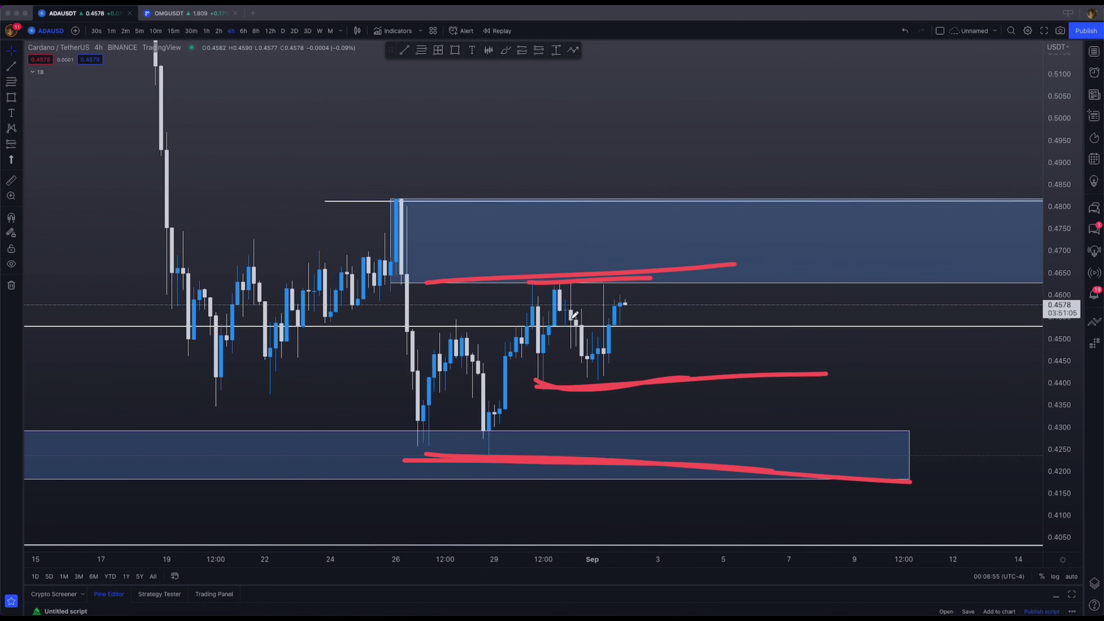
pyautogui.press('Escape')
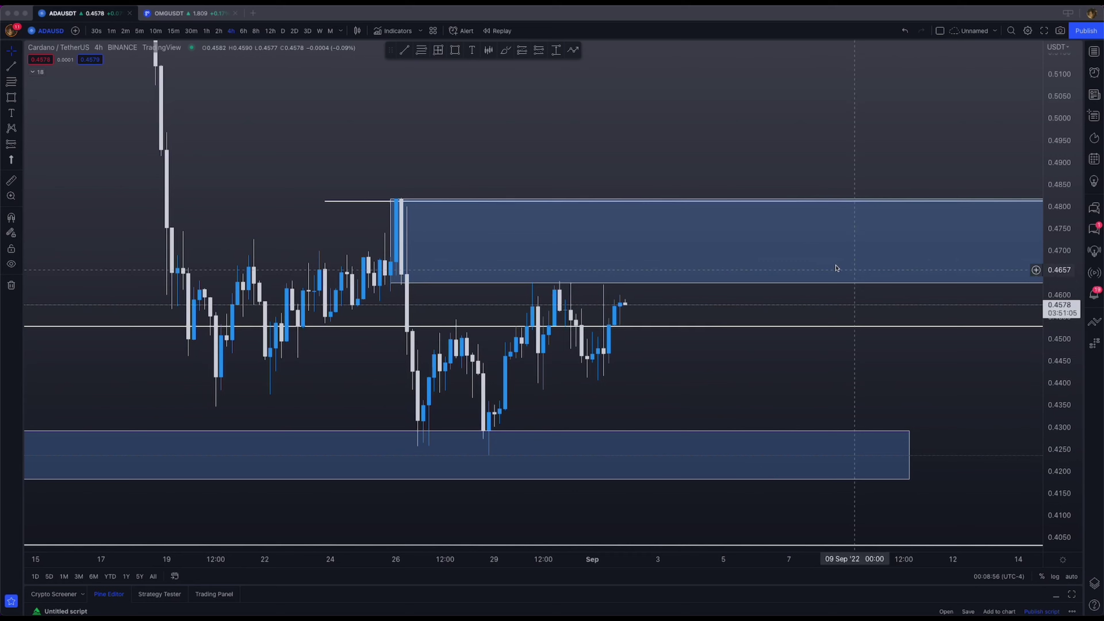
# Place a short position at the supply zone's lower edge with entry 0.4631, stop 0.4683 and target 0.4397.
pyautogui.click(538, 51)
pyautogui.click(713, 282)
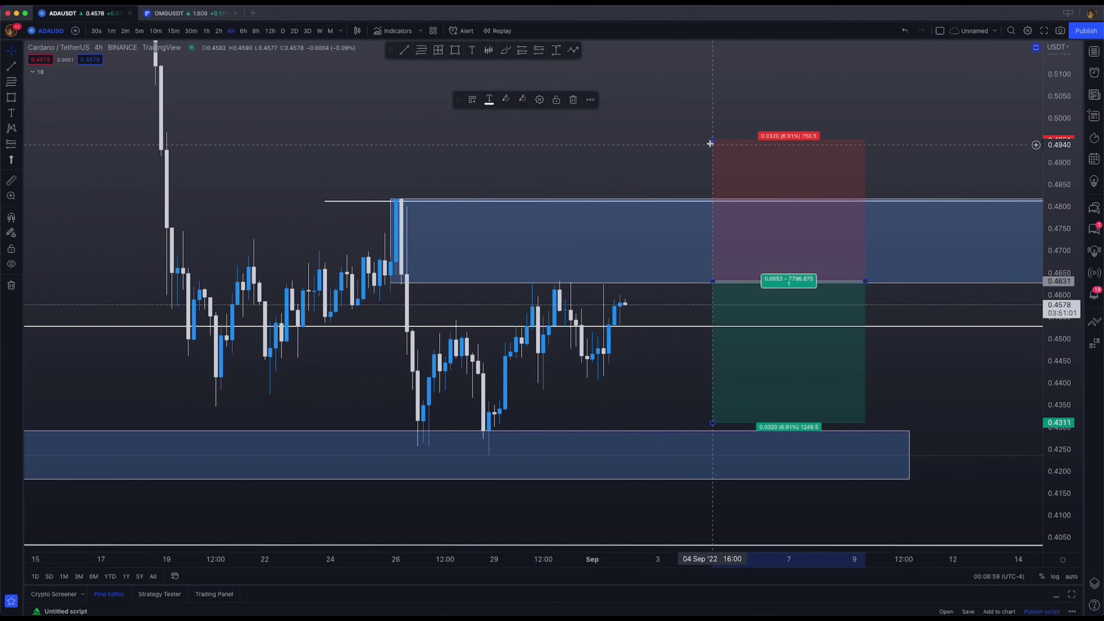
pyautogui.moveTo(710, 143); pyautogui.dragTo(713, 258)
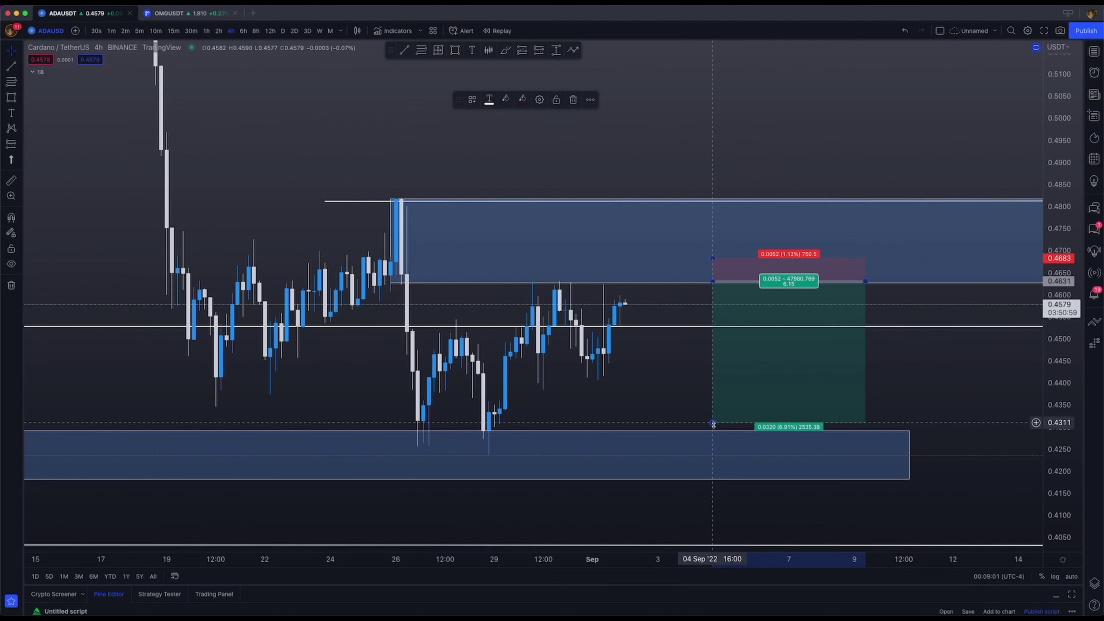
pyautogui.moveTo(712, 422); pyautogui.dragTo(708, 385)
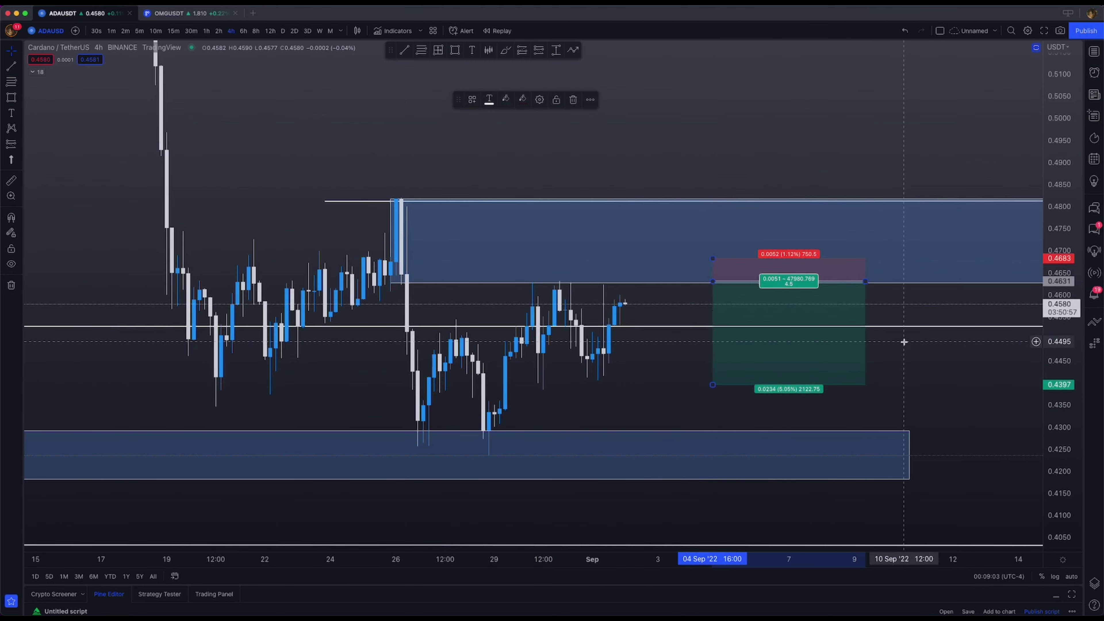
pyautogui.moveTo(602, 275); pyautogui.dragTo(599, 271)
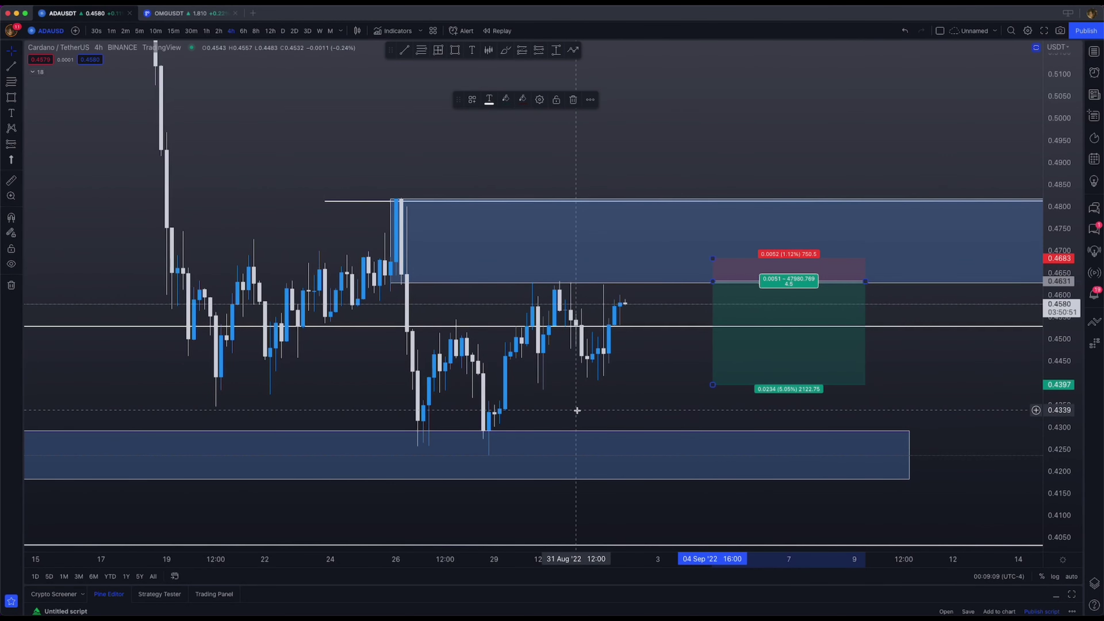
pyautogui.moveTo(576, 408); pyautogui.dragTo(577, 387)
# Place a second short position at the 26 August high with entry 0.4815, stop 0.4896 and target 0.4473.
pyautogui.scroll(-3, 580, 390)
pyautogui.moveTo(667, 404); pyautogui.dragTo(663, 427)
pyautogui.click(539, 50)
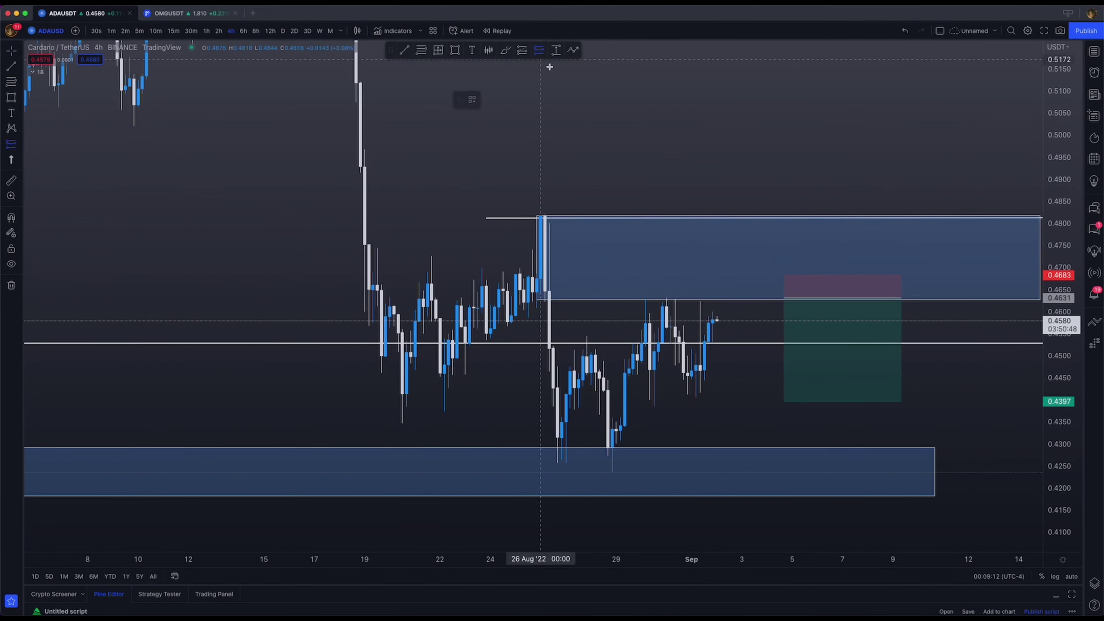
pyautogui.click(960, 217)
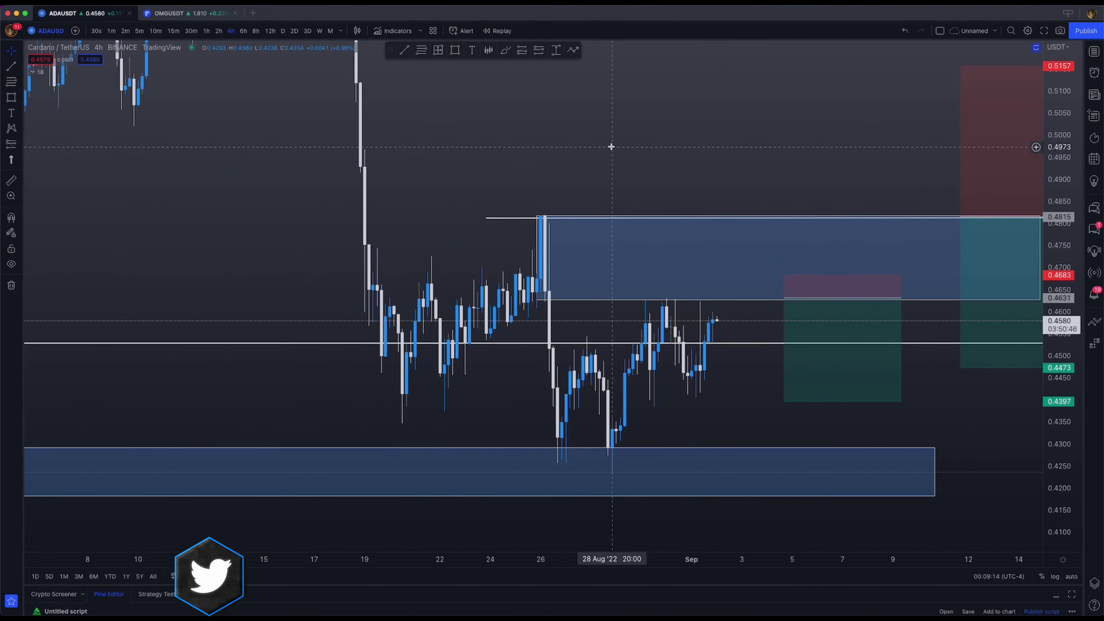
pyautogui.moveTo(659, 143); pyautogui.dragTo(552, 240)
pyautogui.moveTo(737, 206); pyautogui.dragTo(602, 192)
pyautogui.moveTo(718, 149)
pyautogui.mouseDown()
pyautogui.moveTo(720, 287)
pyautogui.moveTo(719, 264)
pyautogui.mouseUp()
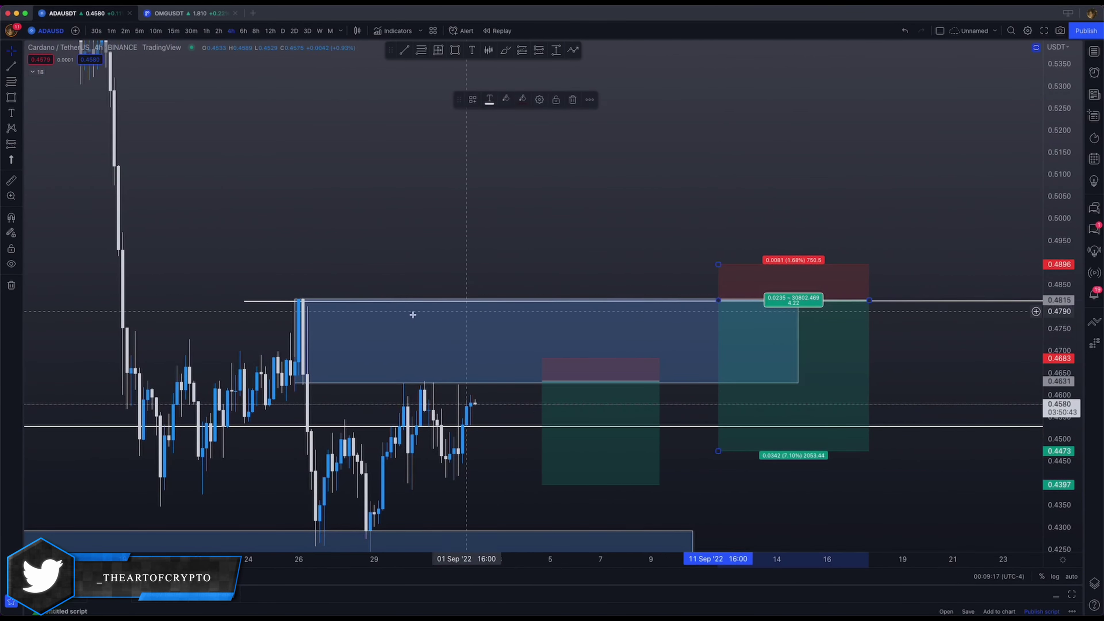
# Circle the 26 August high and sketch the move above it and the drop from it in temporary red ink, and clear the strokes.
pyautogui.moveTo(290, 285); pyautogui.dragTo(293, 282)
pyautogui.moveTo(578, 335); pyautogui.dragTo(610, 271)
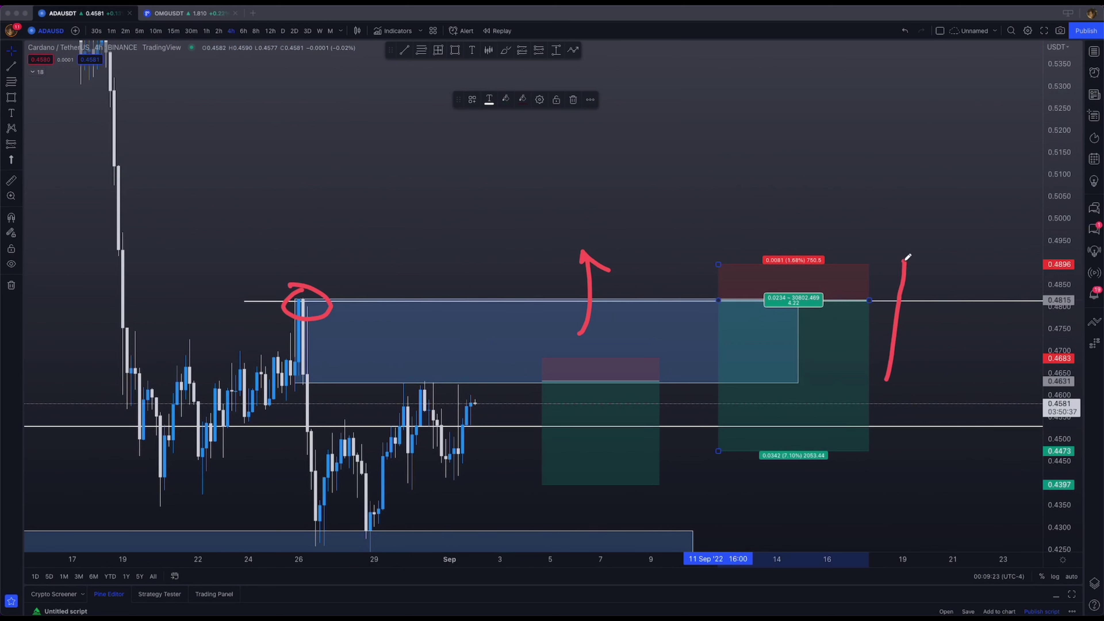
pyautogui.press('Escape')
pyautogui.moveTo(949, 373)
pyautogui.mouseDown()
pyautogui.moveTo(855, 239)
pyautogui.moveTo(927, 232)
pyautogui.moveTo(953, 277)
pyautogui.mouseUp()
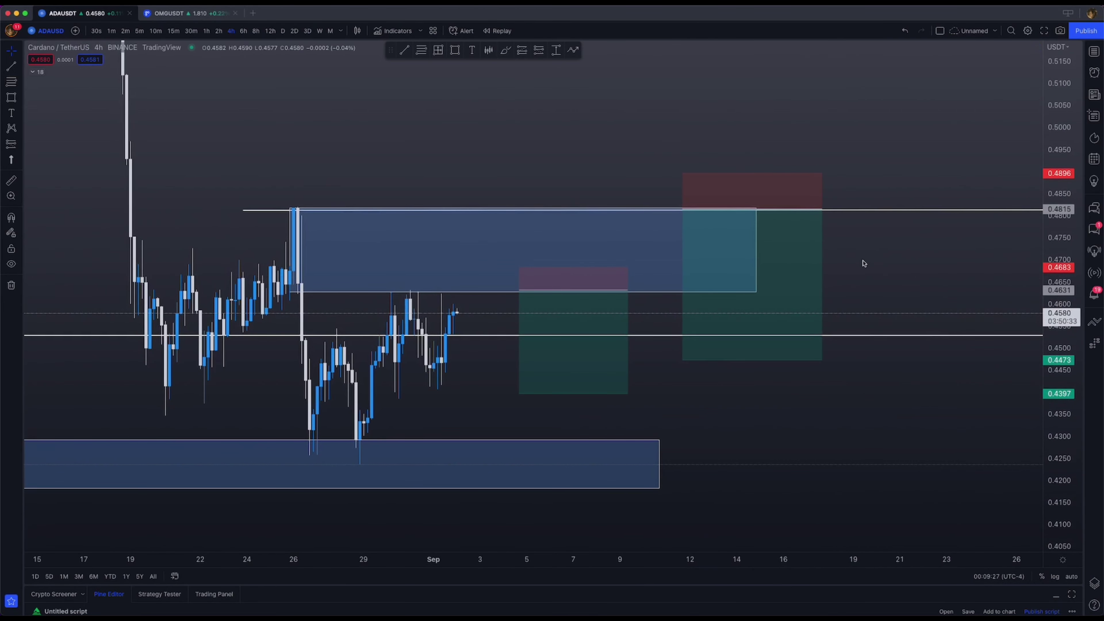
pyautogui.moveTo(852, 208); pyautogui.dragTo(921, 390)
pyautogui.press('Escape')
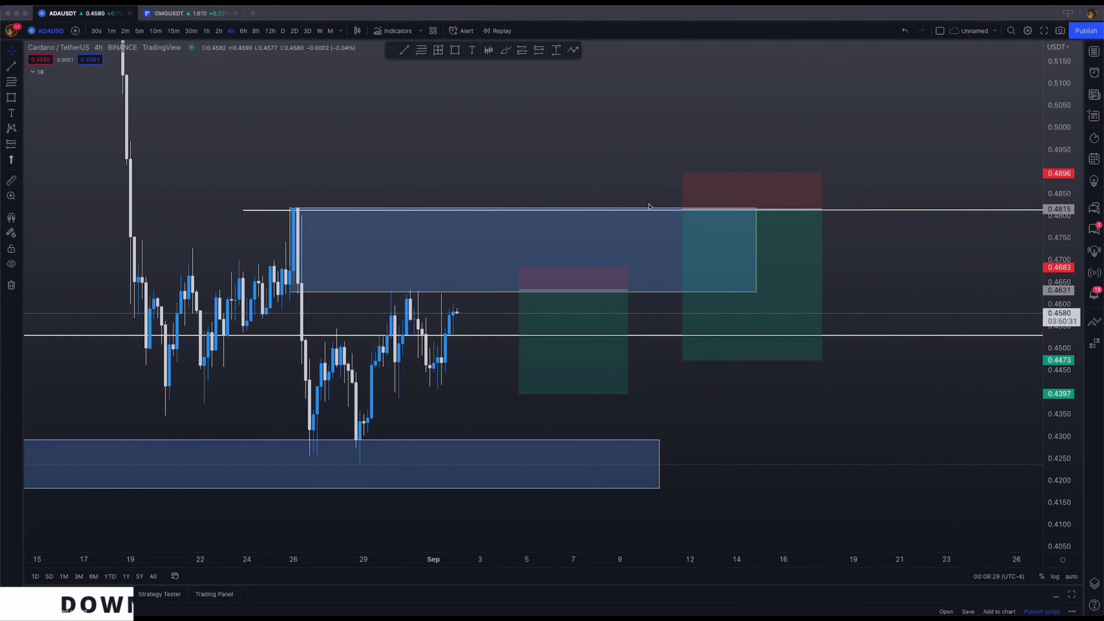
# Circle the 0.4815 level, the second short position's entry and its stop area in red ink.
pyautogui.moveTo(865, 201); pyautogui.dragTo(870, 200)
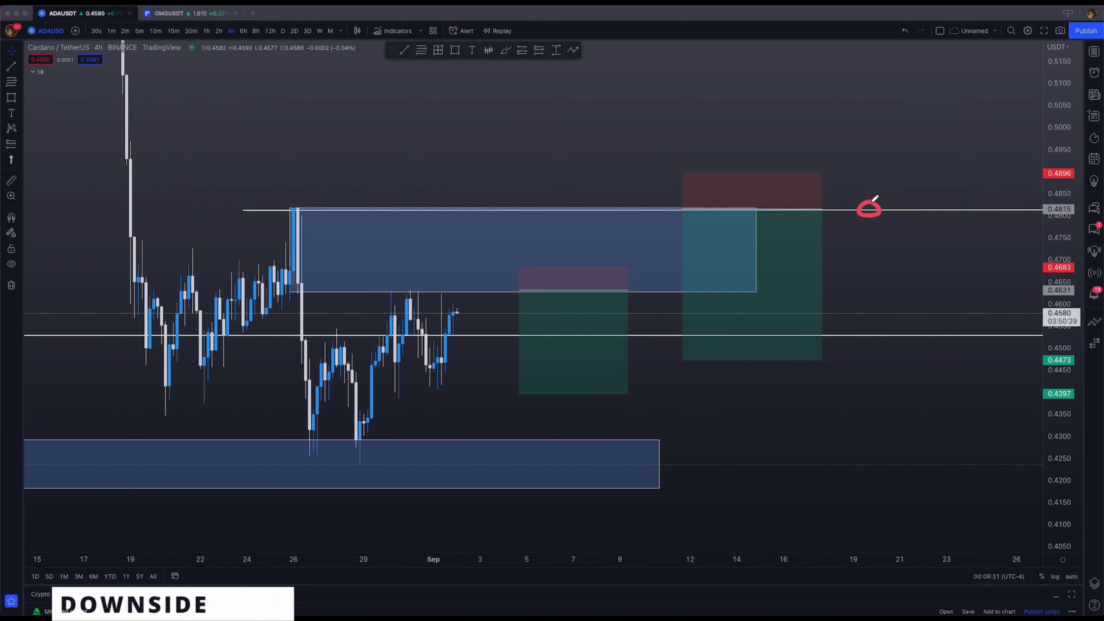
pyautogui.moveTo(801, 195); pyautogui.dragTo(802, 197)
pyautogui.moveTo(746, 167); pyautogui.dragTo(773, 148)
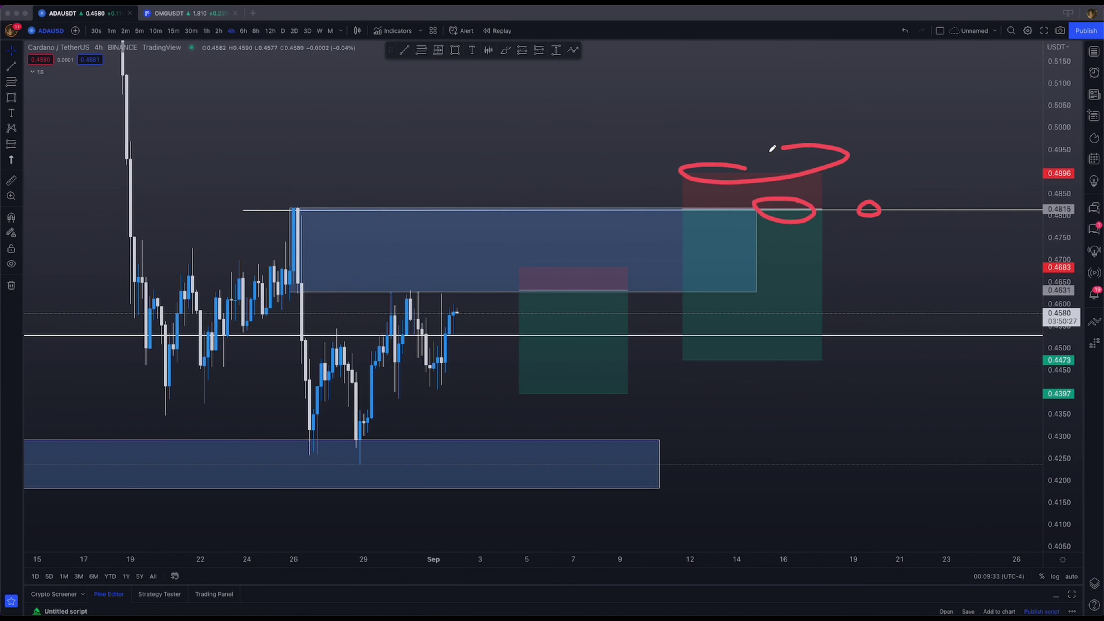
# Circle the second short position's 0.4896 stop price in temporary red ink and clear the strokes.
pyautogui.moveTo(1041, 164); pyautogui.dragTo(1072, 159)
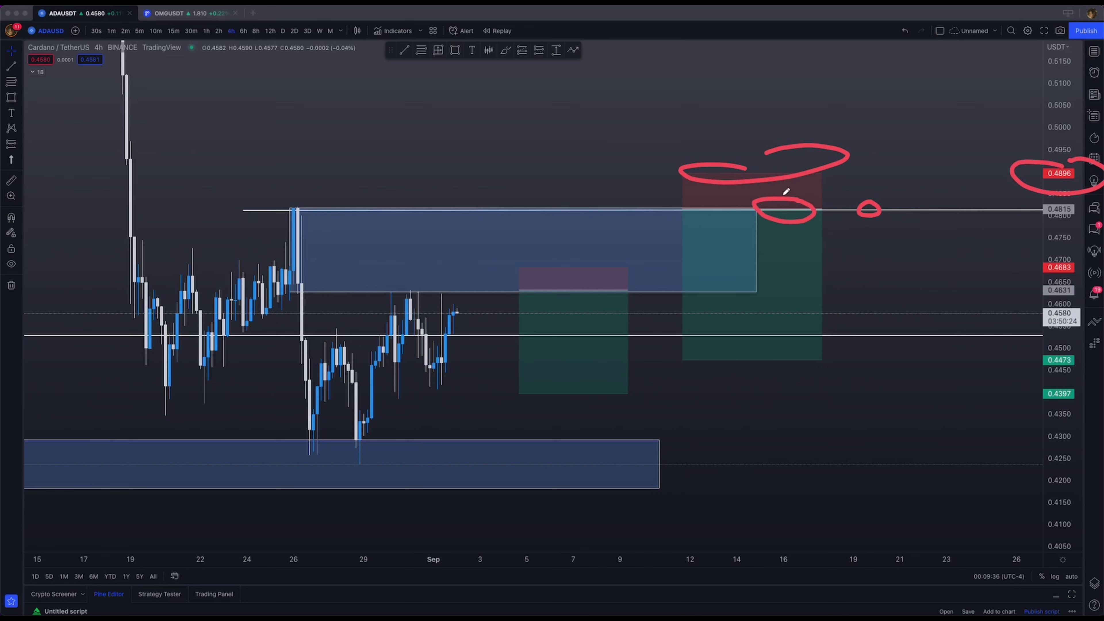
pyautogui.press('Escape')
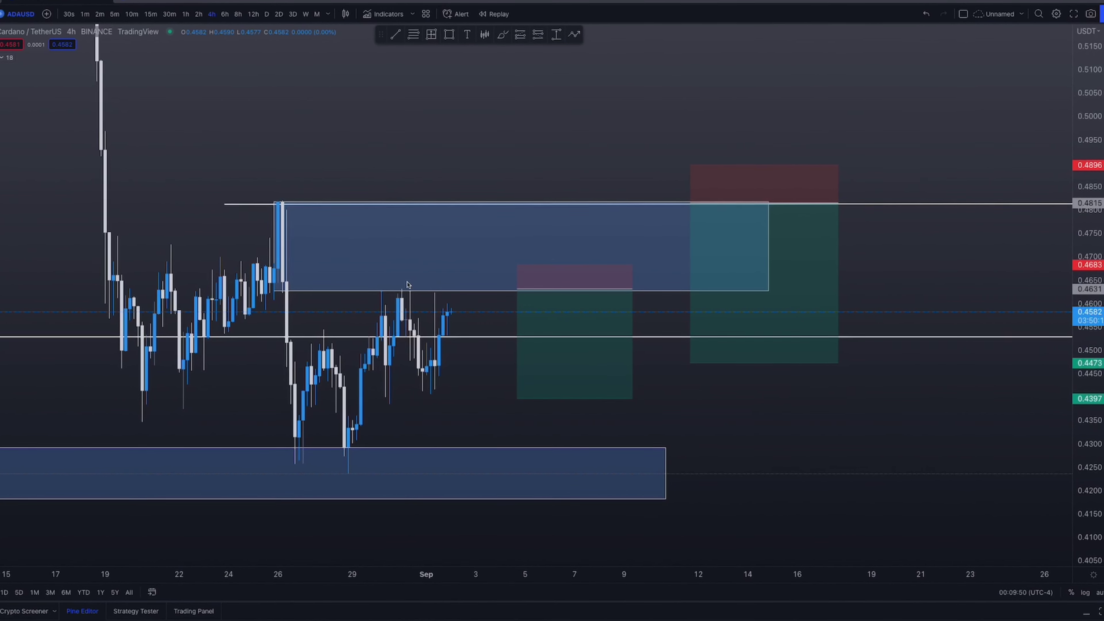
# Sketch a move above 0.4815 with a break, retest and drop in temporary red ink, and clear the strokes.
pyautogui.moveTo(370, 292)
pyautogui.mouseDown()
pyautogui.moveTo(463, 283)
pyautogui.moveTo(393, 270)
pyautogui.moveTo(365, 288)
pyautogui.mouseUp()
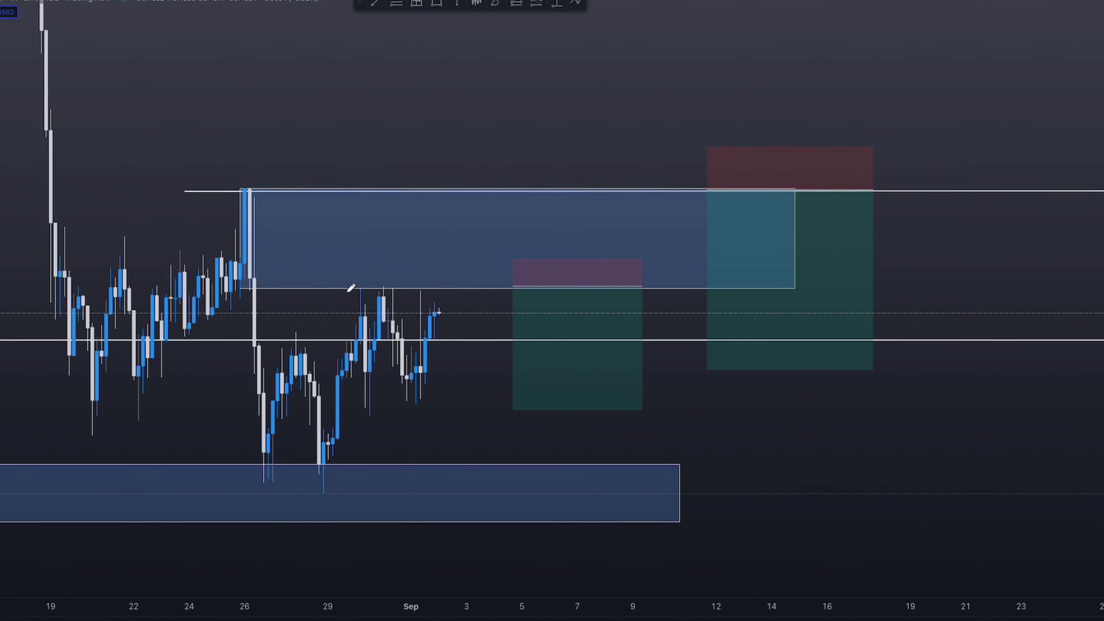
pyautogui.moveTo(351, 288); pyautogui.dragTo(401, 289)
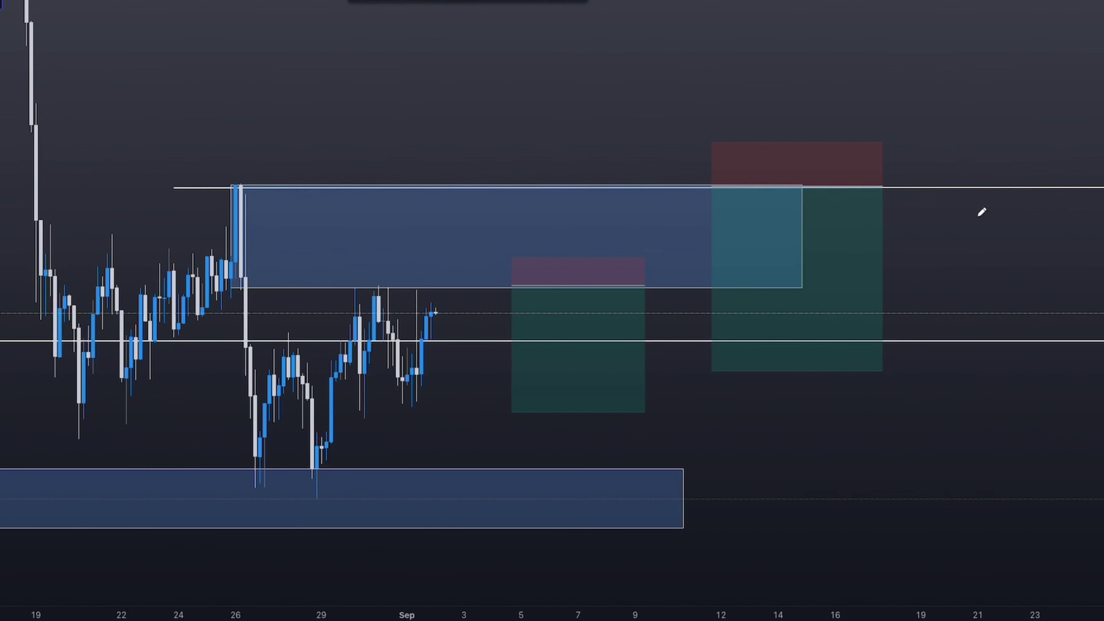
pyautogui.moveTo(978, 217)
pyautogui.mouseDown()
pyautogui.moveTo(1019, 80)
pyautogui.moveTo(1040, 111)
pyautogui.moveTo(1072, 409)
pyautogui.mouseUp()
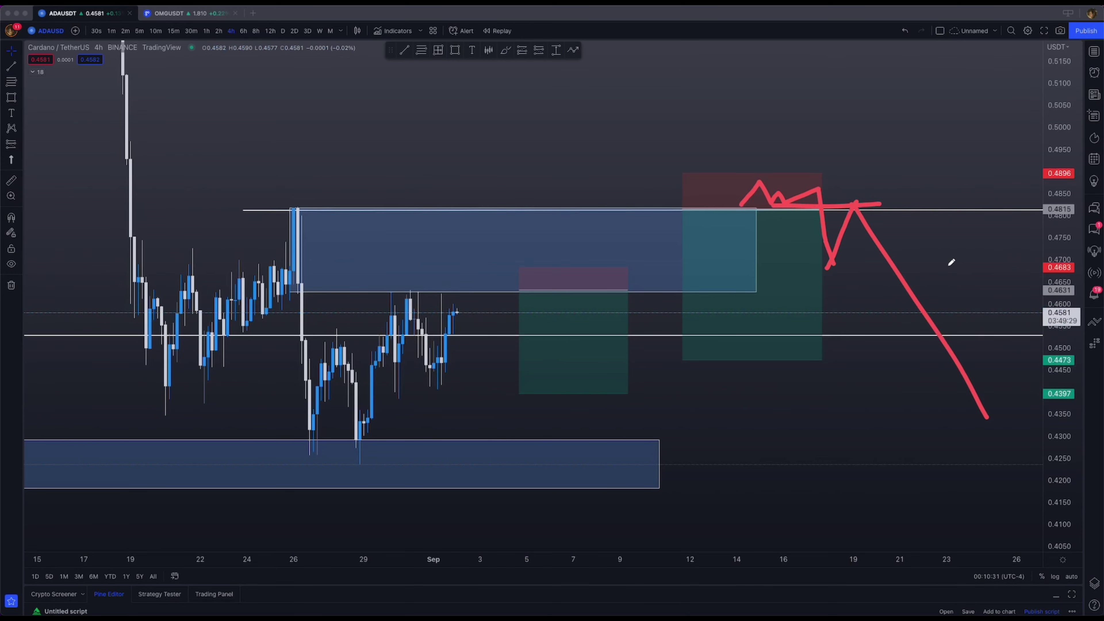
pyautogui.press('Escape')
# Draw a trend line along the supply zone's lower edge at about 0.4629, from 29 August to 11 September.
pyautogui.scroll(-1, 913, 267)
pyautogui.moveTo(877, 271); pyautogui.dragTo(941, 304)
pyautogui.moveTo(1059, 302); pyautogui.dragTo(1059, 211)
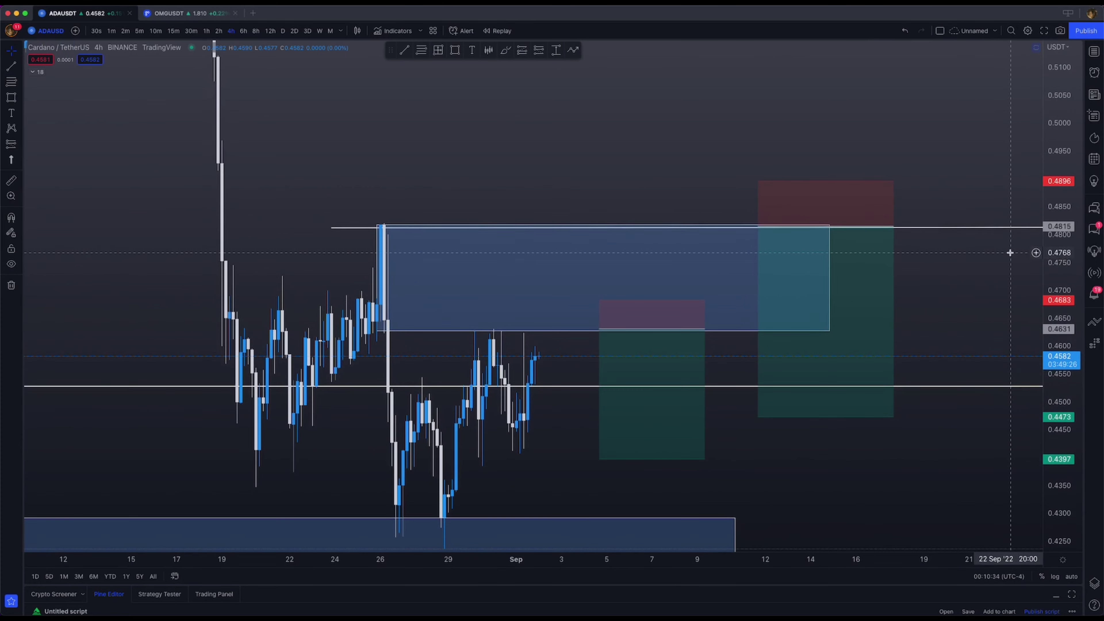
pyautogui.moveTo(969, 274); pyautogui.dragTo(950, 229)
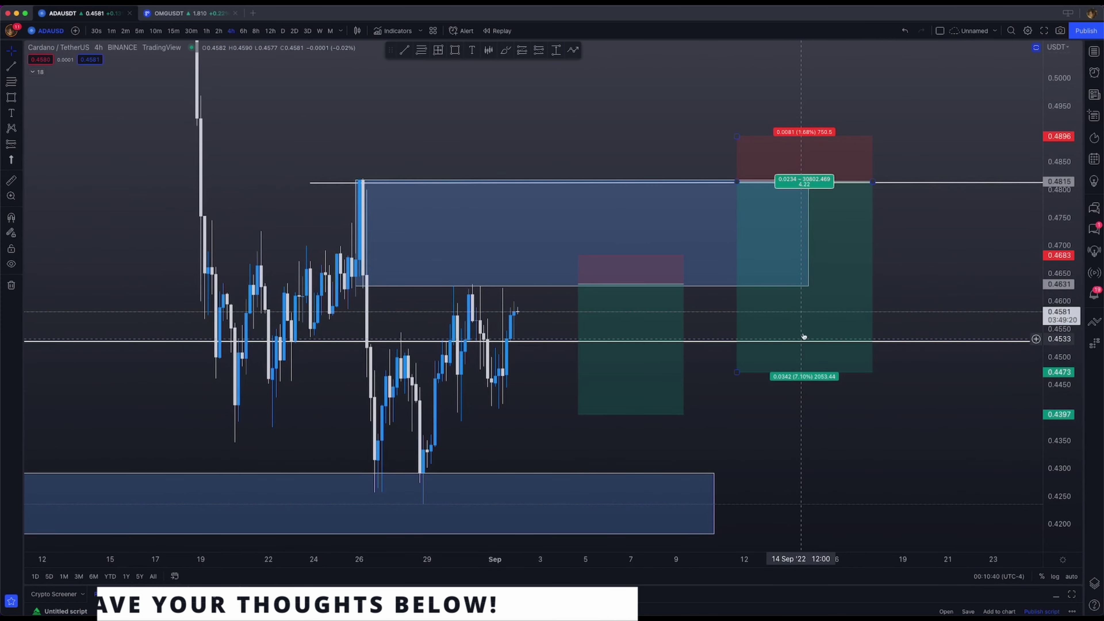
pyautogui.moveTo(821, 402); pyautogui.dragTo(883, 330)
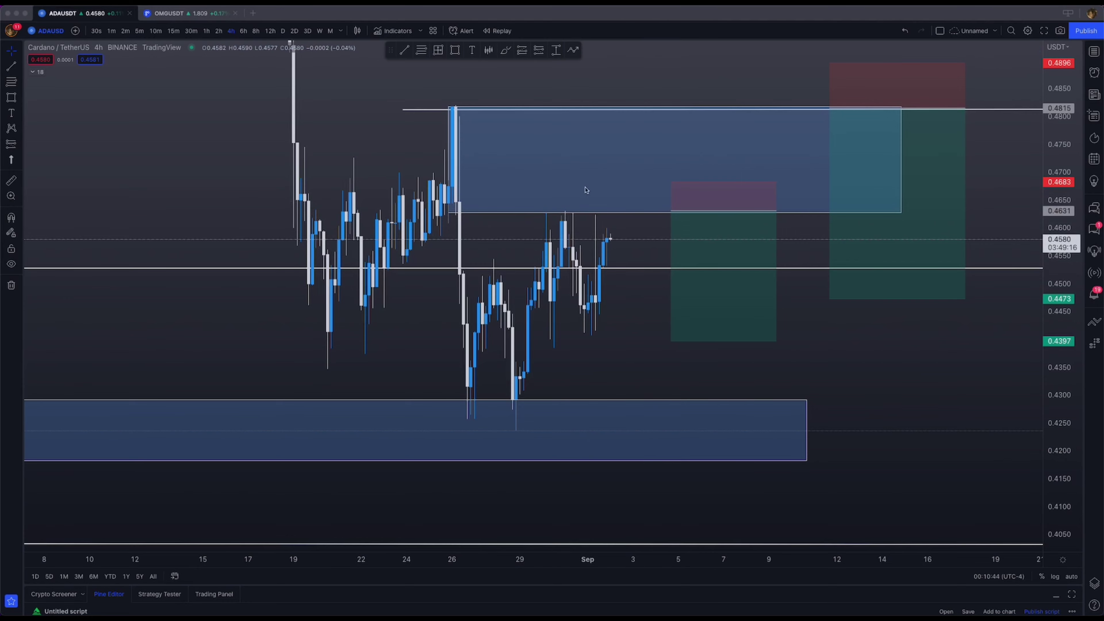
pyautogui.click(404, 50)
pyautogui.click(535, 212)
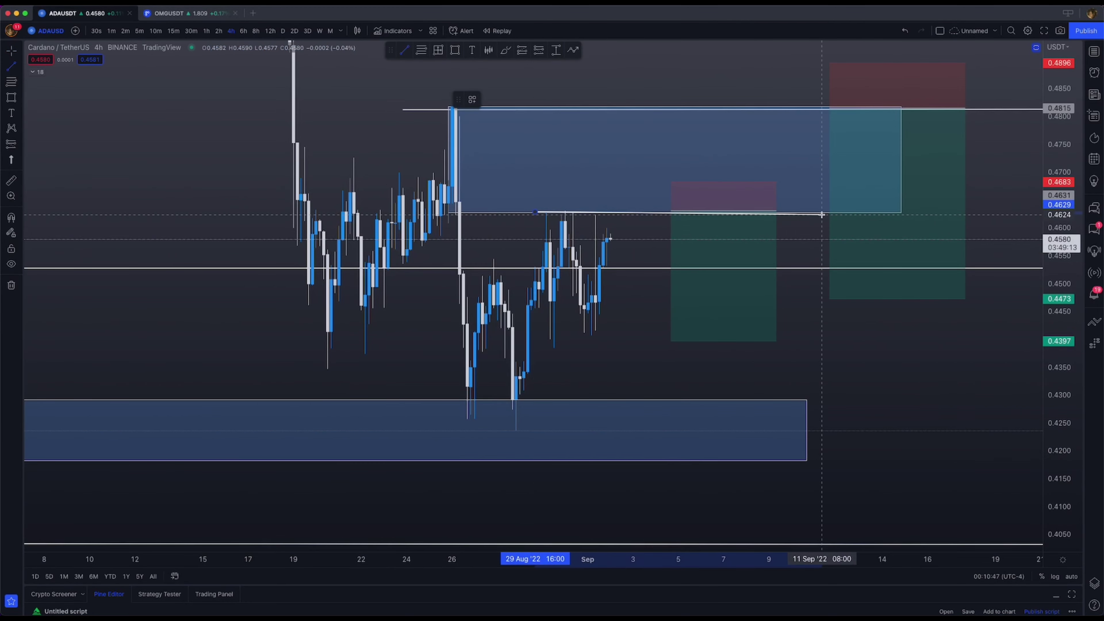
pyautogui.click(821, 215)
pyautogui.moveTo(776, 106); pyautogui.dragTo(726, 209)
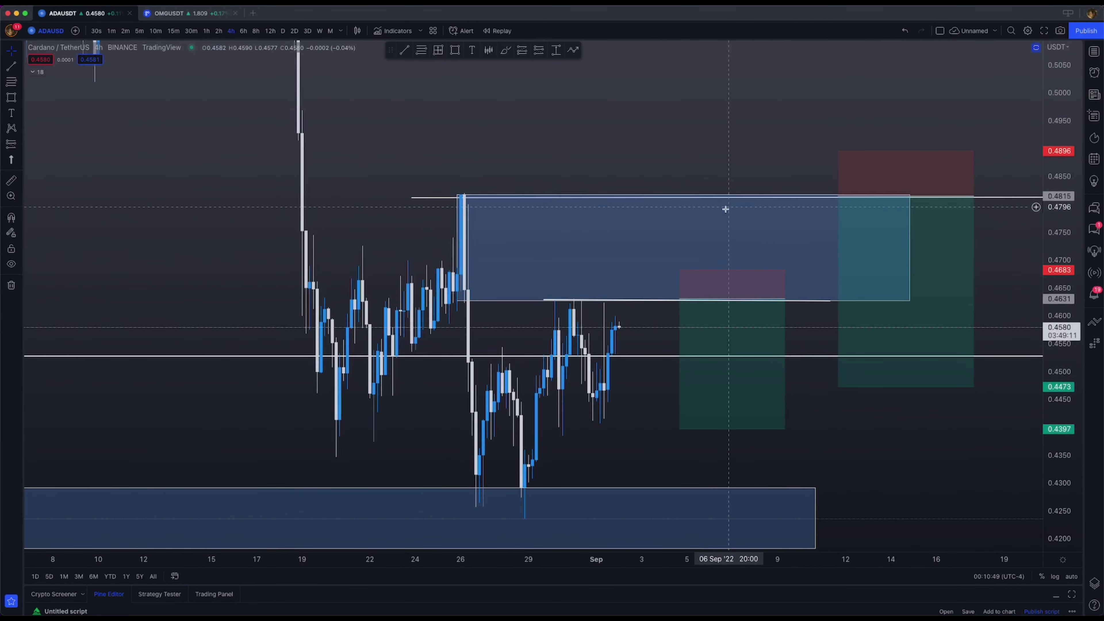
pyautogui.moveTo(643, 214); pyautogui.dragTo(617, 237)
pyautogui.moveTo(767, 279); pyautogui.dragTo(646, 247)
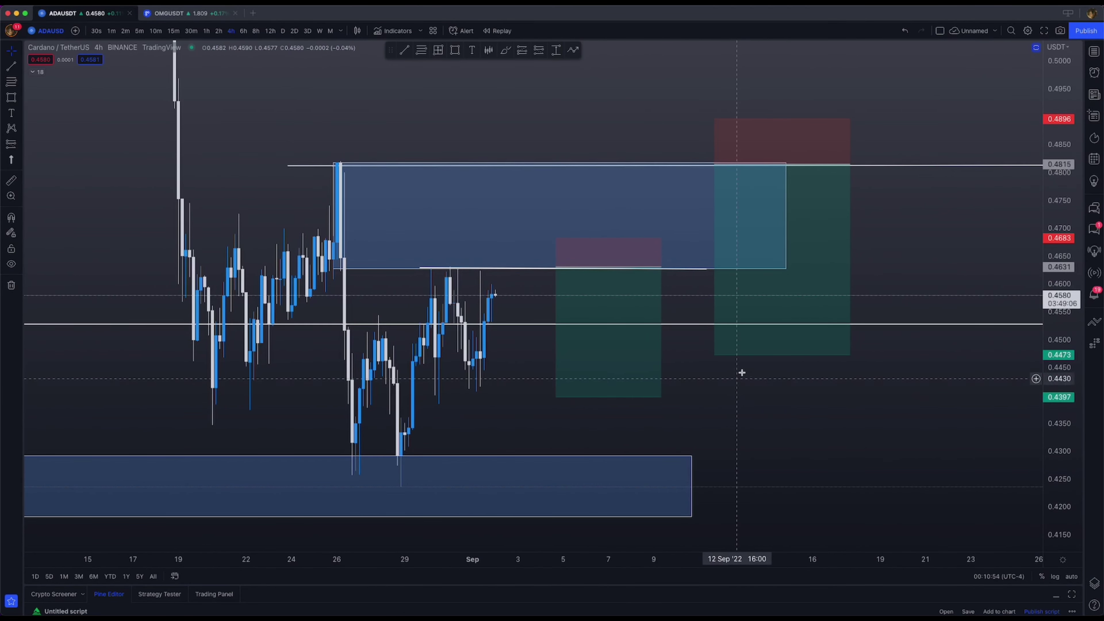
# Lower the second short position's target to 0.4030, at the July low line, and widen the position.
pyautogui.moveTo(798, 141); pyautogui.dragTo(805, 153)
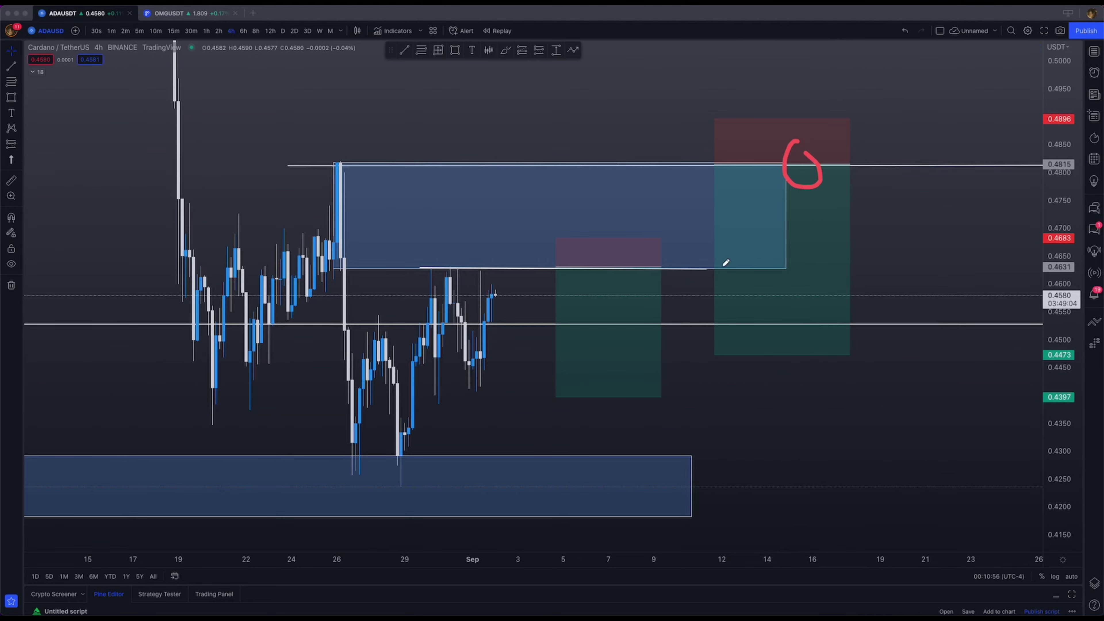
pyautogui.moveTo(759, 400); pyautogui.dragTo(968, 333)
pyautogui.scroll(-5, 969, 333)
pyautogui.moveTo(1059, 261); pyautogui.dragTo(1060, 395)
pyautogui.scroll(-4, 910, 365)
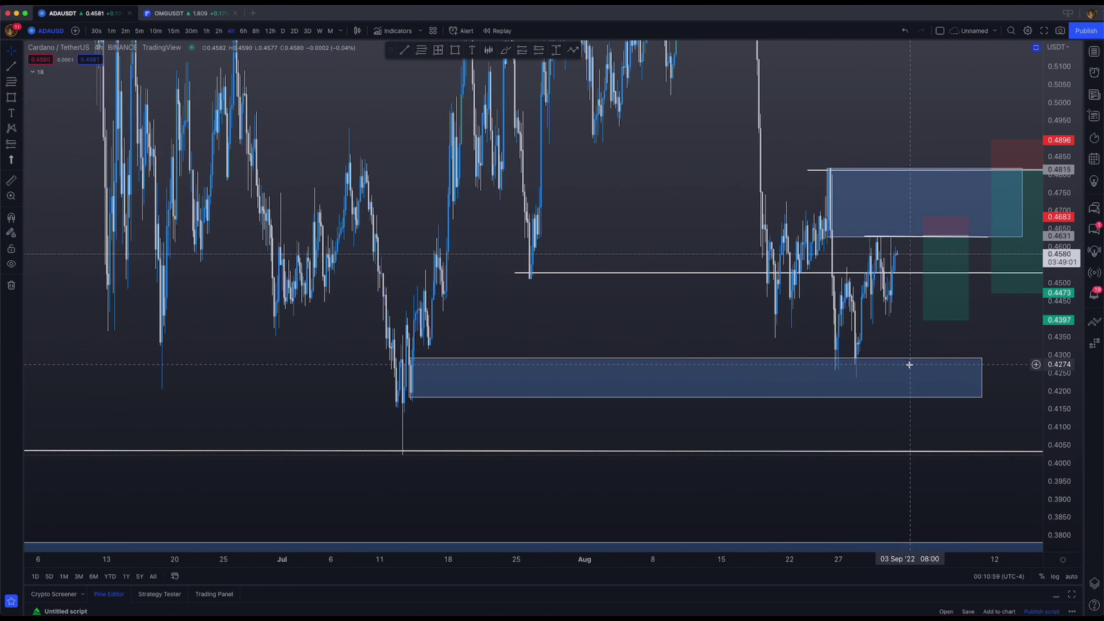
pyautogui.moveTo(841, 405); pyautogui.dragTo(695, 390)
pyautogui.moveTo(845, 278); pyautogui.dragTo(844, 436)
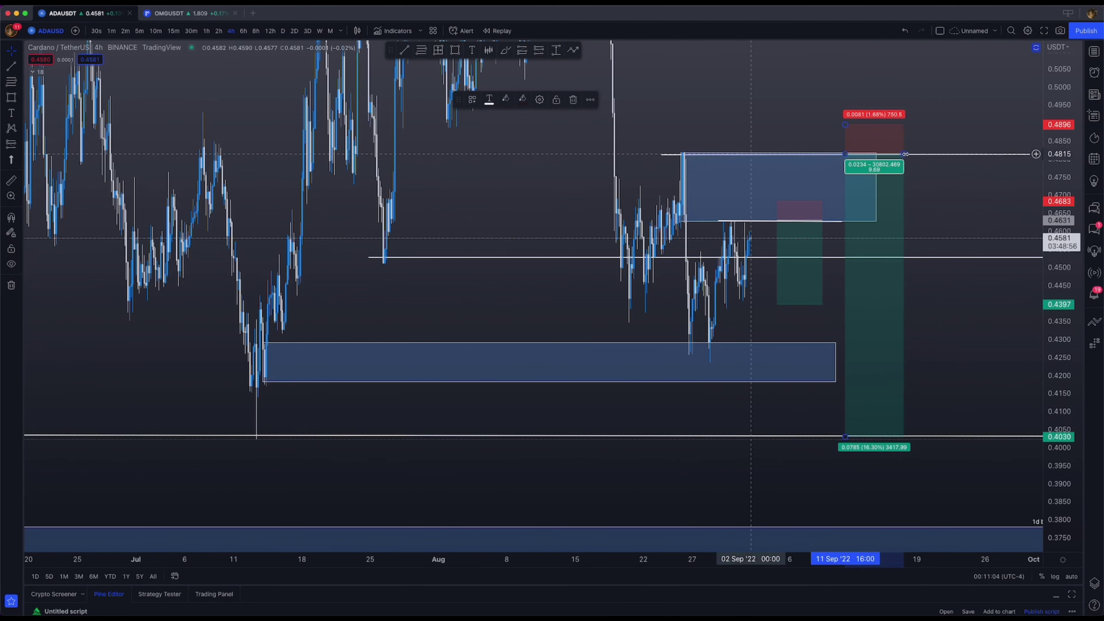
pyautogui.moveTo(904, 153); pyautogui.dragTo(949, 156)
pyautogui.click(817, 282)
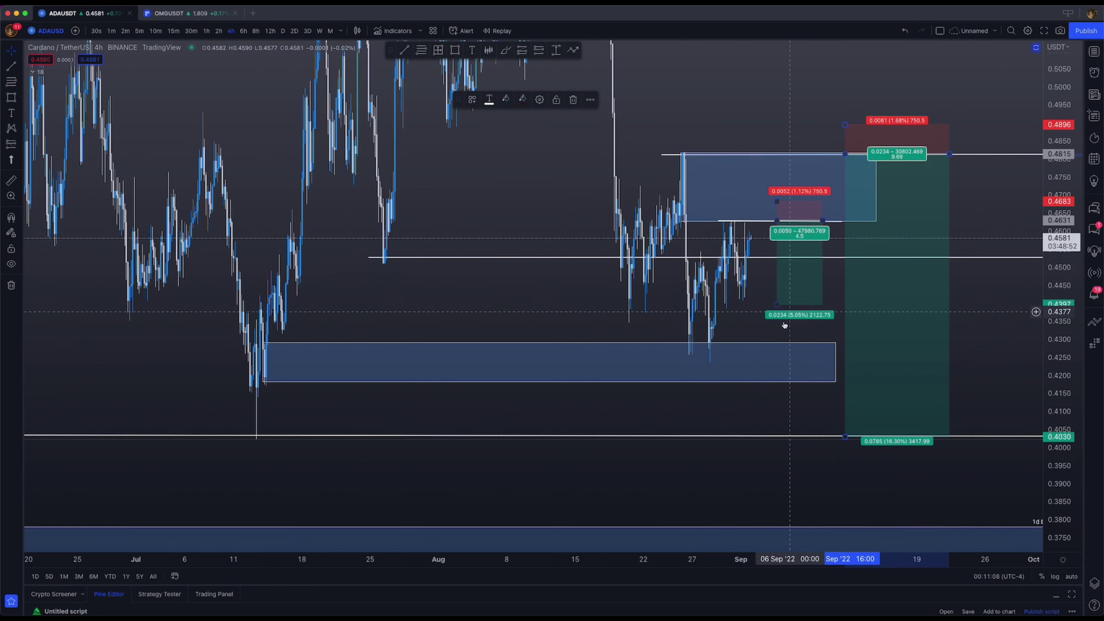
pyautogui.click(787, 334)
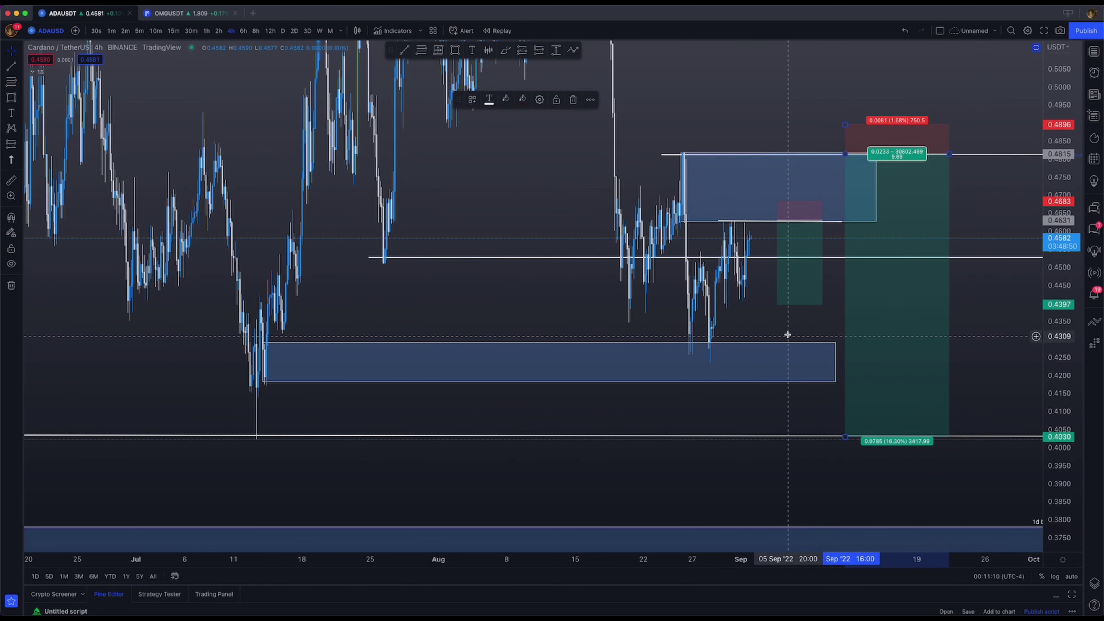
# Draw a horizontal trend line at about 0.44 under the recent lows, from 30 August across the first short position's target.
pyautogui.hotkey('ctrl', 'a')
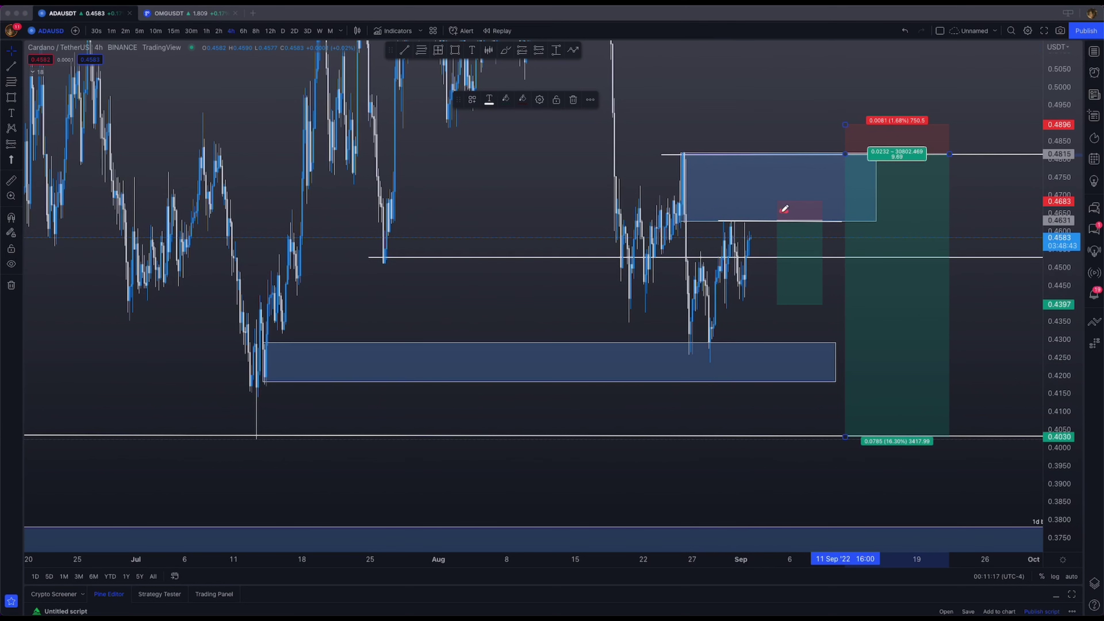
pyautogui.press('Escape')
pyautogui.click(405, 50)
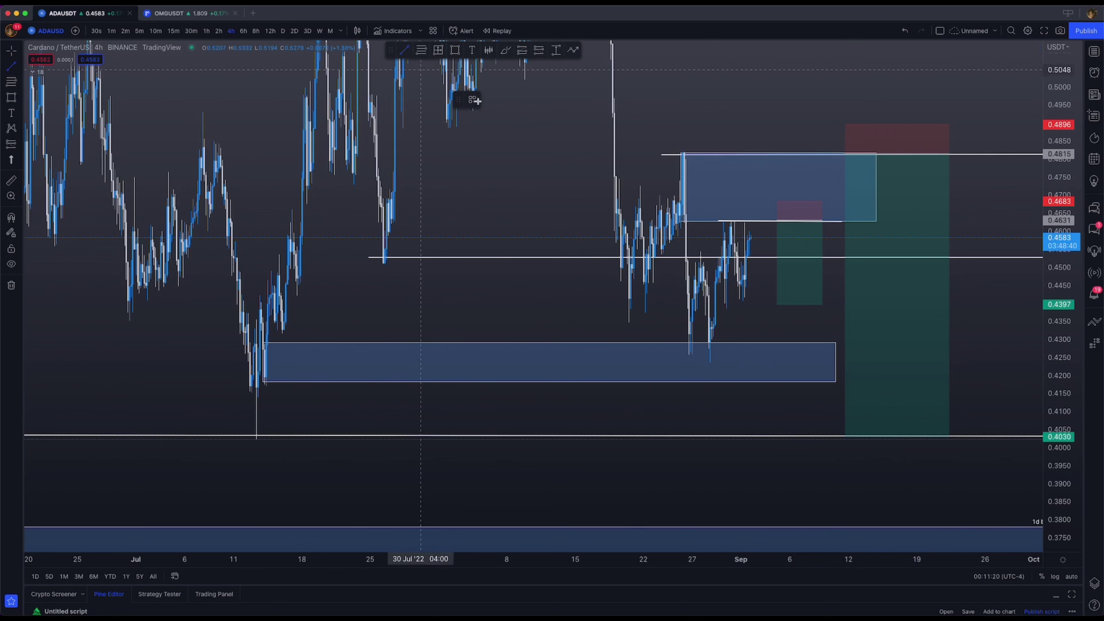
pyautogui.click(721, 302)
pyautogui.click(830, 302)
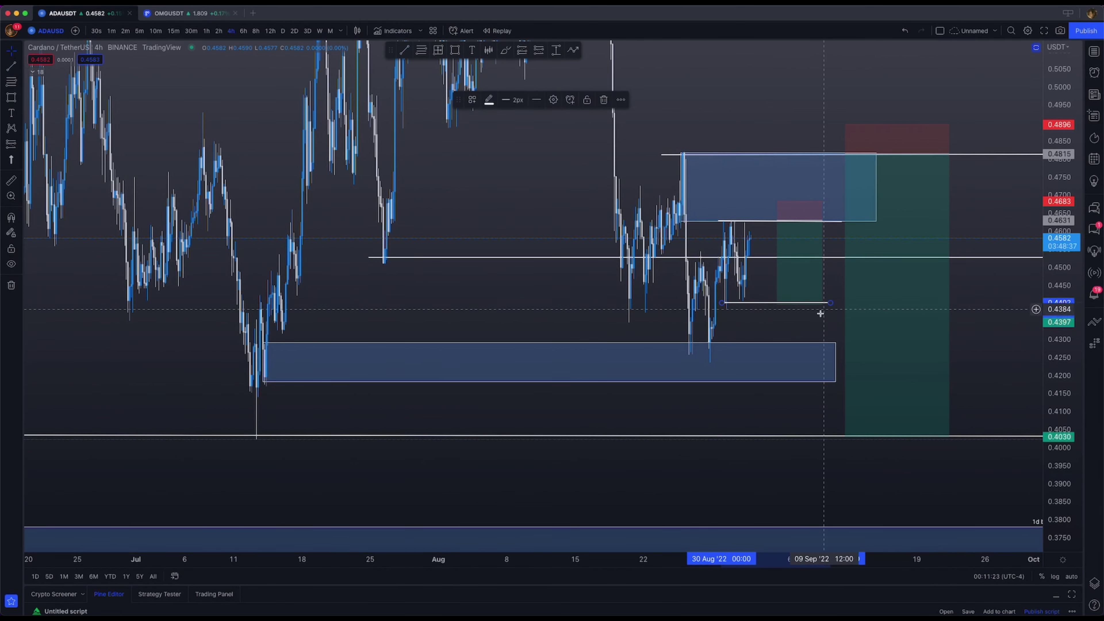
pyautogui.moveTo(922, 190); pyautogui.dragTo(950, 261)
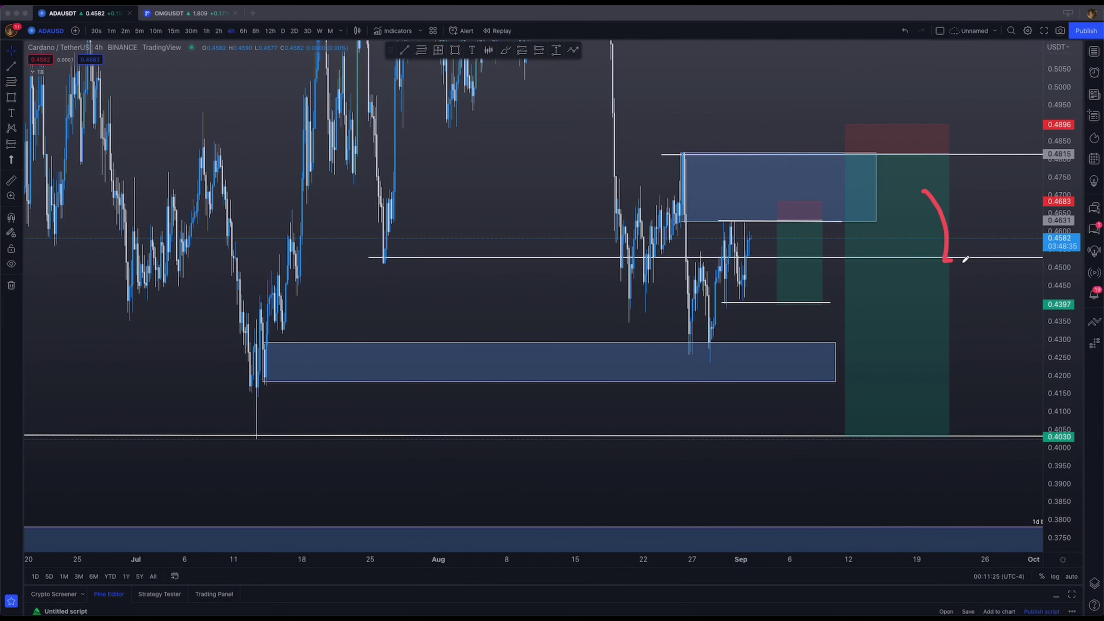
# Draw a trend line at about 0.4261 along the late August lows, from 26 August to 11 September.
pyautogui.hotkey('alt', 't')
pyautogui.click(684, 353)
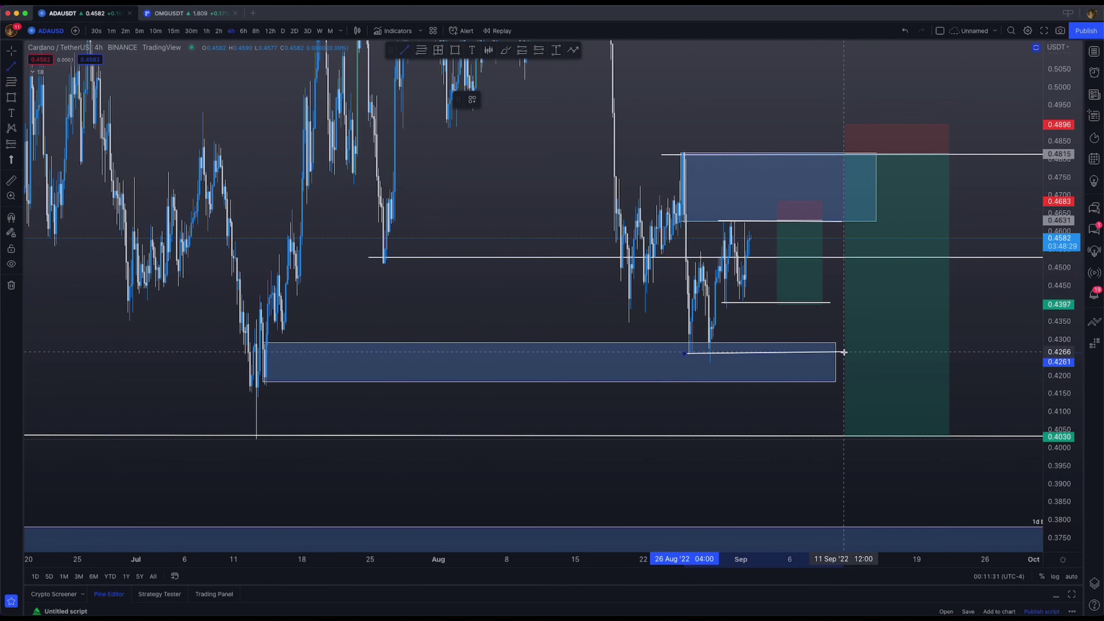
pyautogui.click(843, 353)
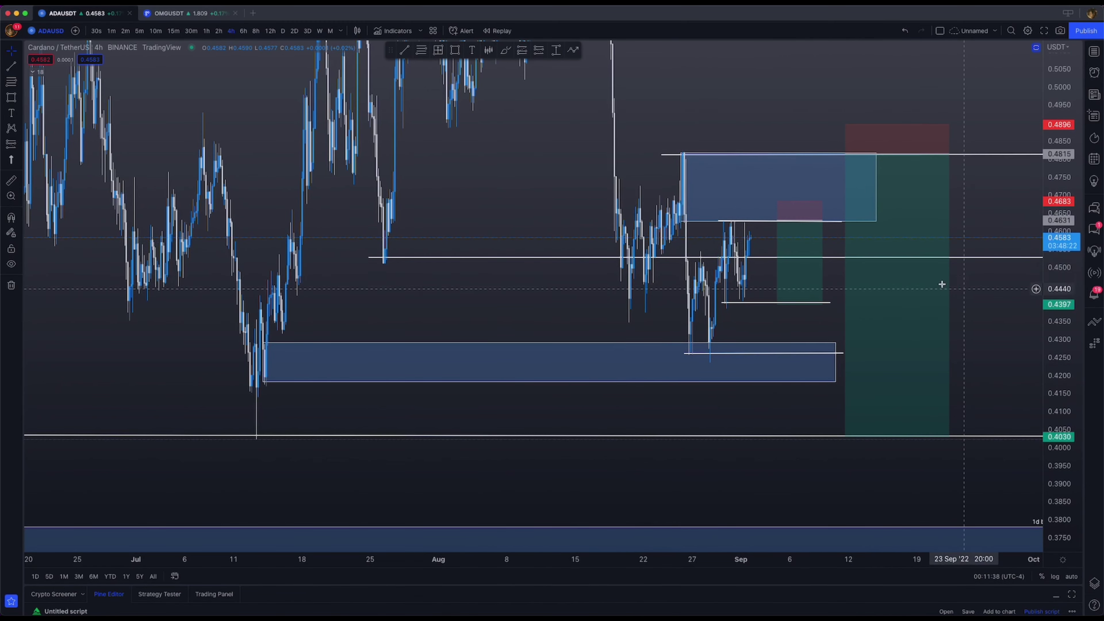
pyautogui.hotkey('ctrl', 'a')
pyautogui.moveTo(799, 214); pyautogui.dragTo(796, 214)
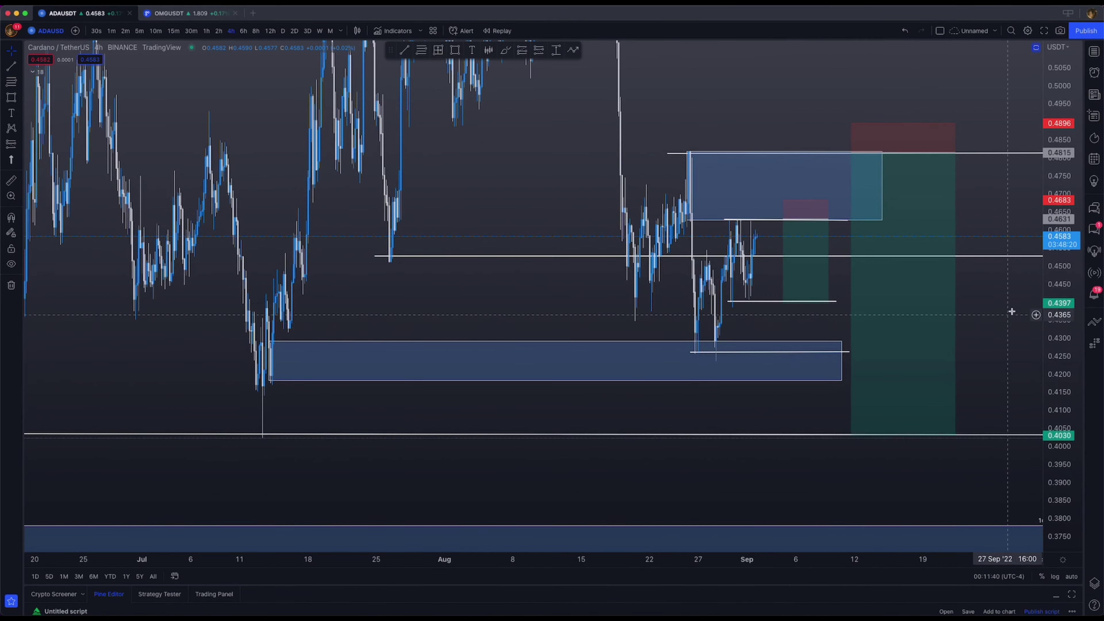
# Draw a rectangle from 0.3613 to 0.3579 inside the early 2021 daily zone and label it "4h fvg".
pyautogui.scroll(-5, 1035, 315)
pyautogui.moveTo(688, 429); pyautogui.dragTo(922, 354)
pyautogui.moveTo(554, 348); pyautogui.dragTo(930, 329)
pyautogui.hscroll(-20, 441, 324)
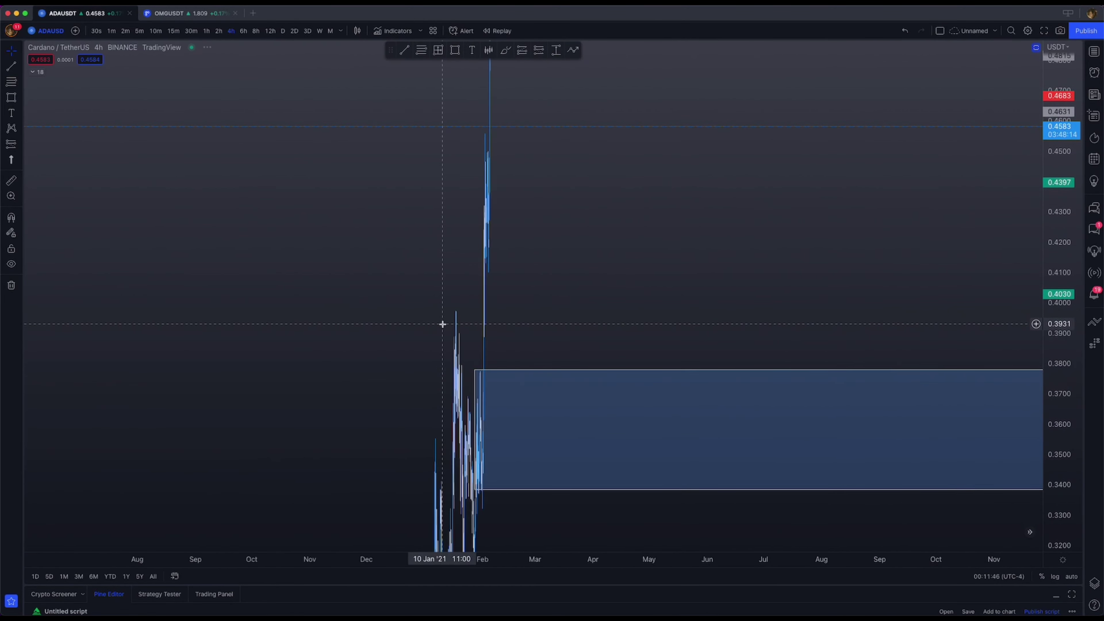
pyautogui.scroll(12, 500, 294)
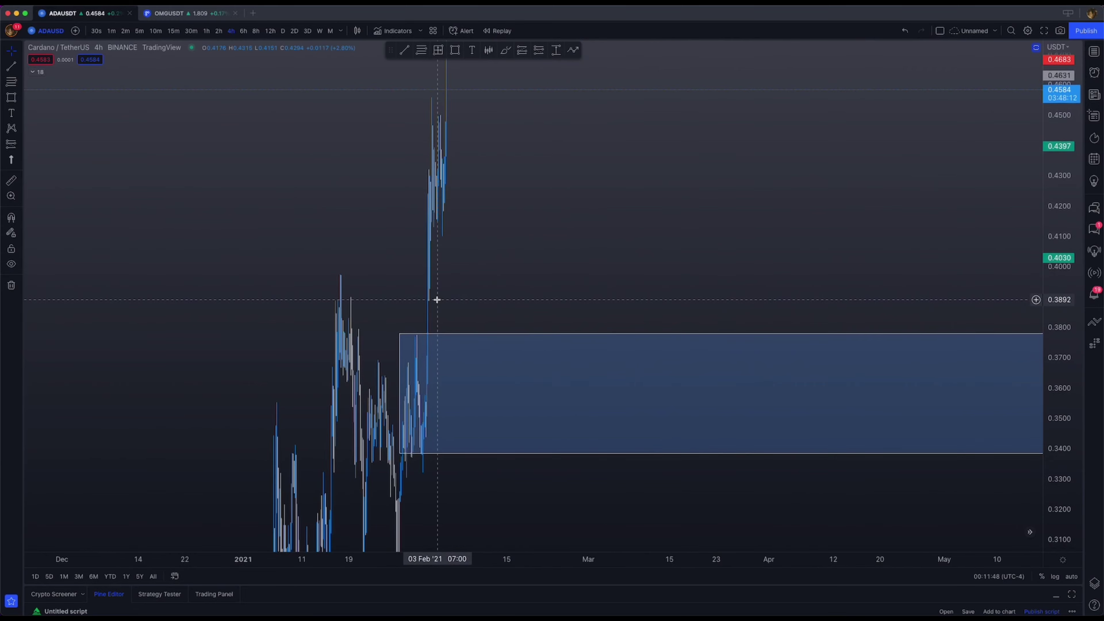
pyautogui.moveTo(183, 296); pyautogui.dragTo(683, 279)
pyautogui.moveTo(309, 261); pyautogui.dragTo(806, 259)
pyautogui.hscroll(-15, 717, 261)
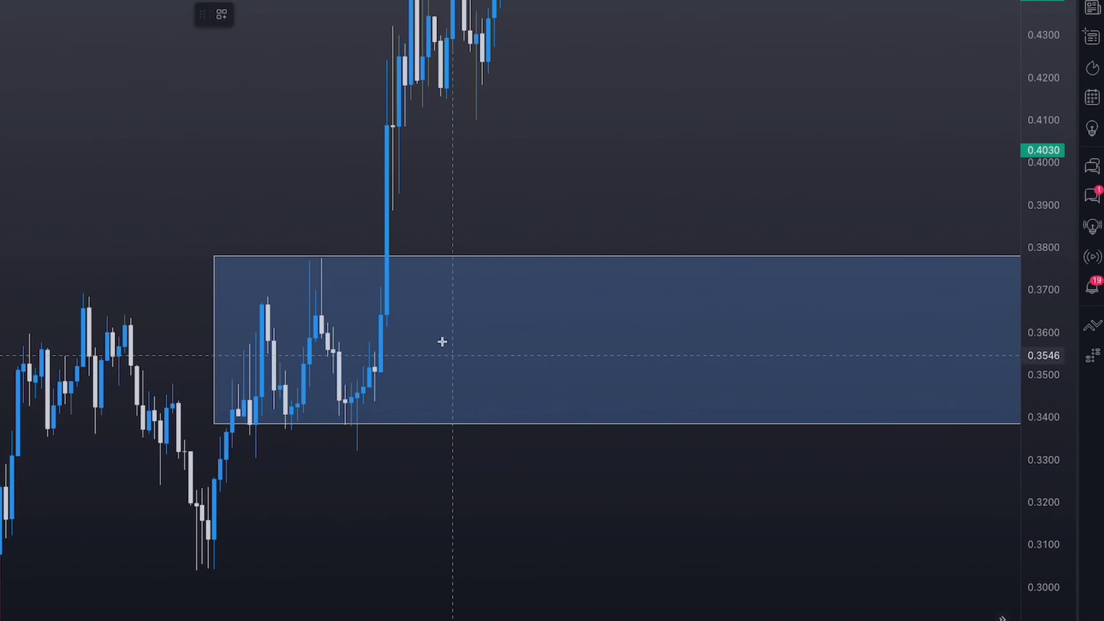
pyautogui.click(381, 327)
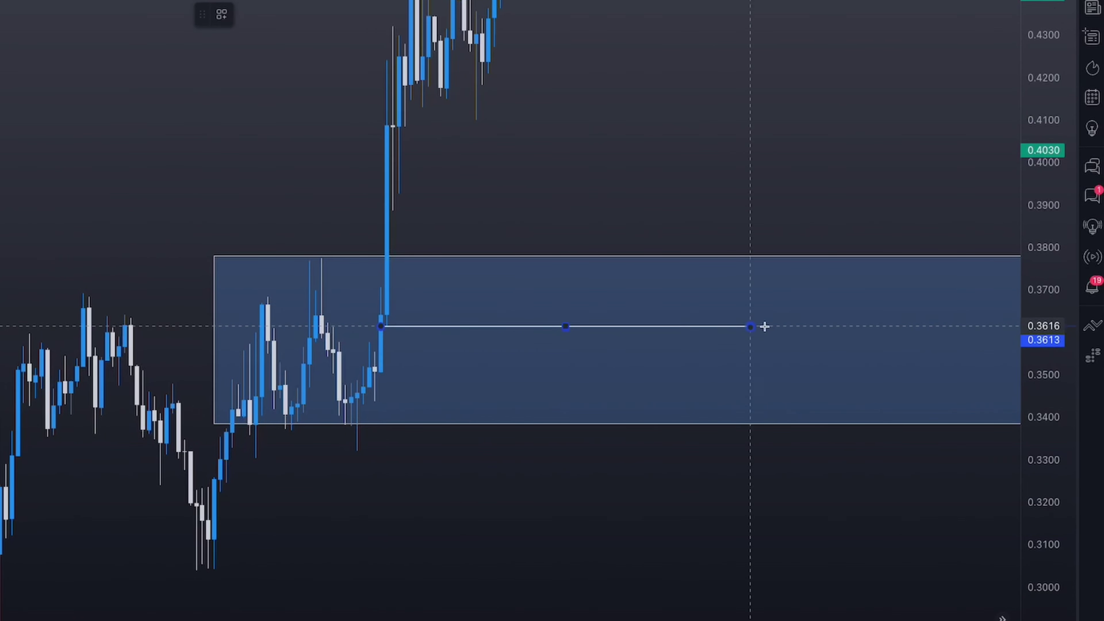
pyautogui.click(922, 341)
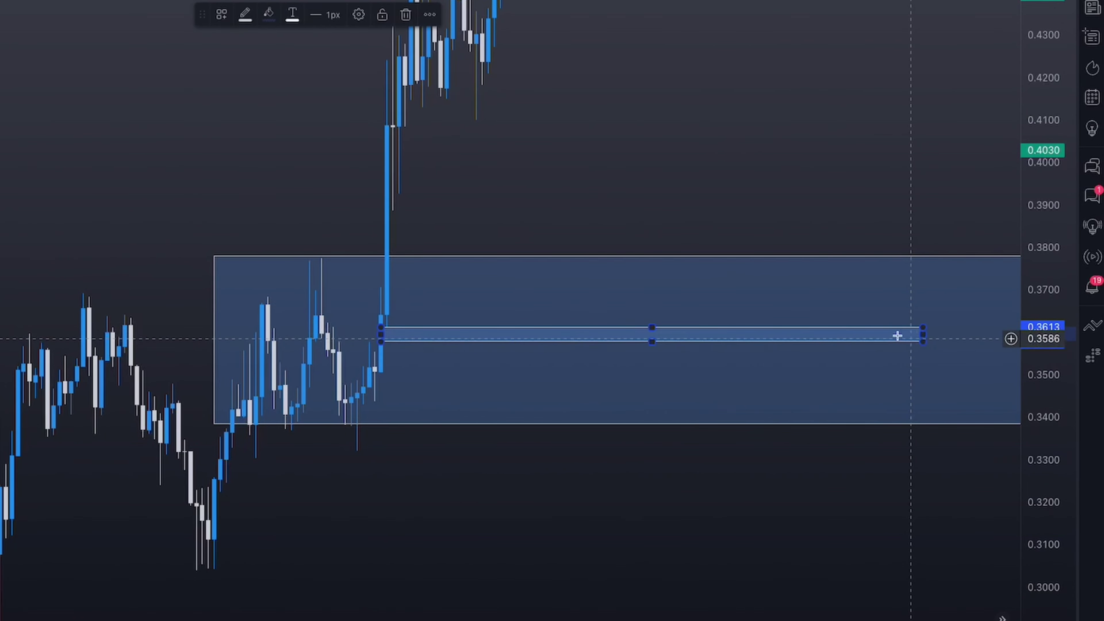
pyautogui.doubleClick(878, 332)
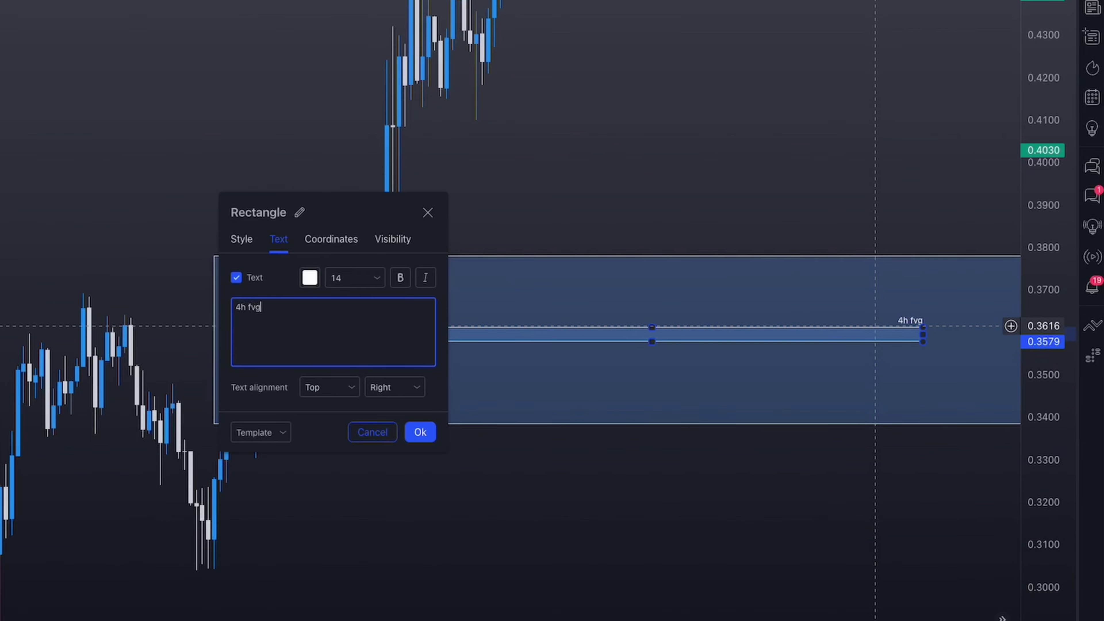
pyautogui.click(419, 432)
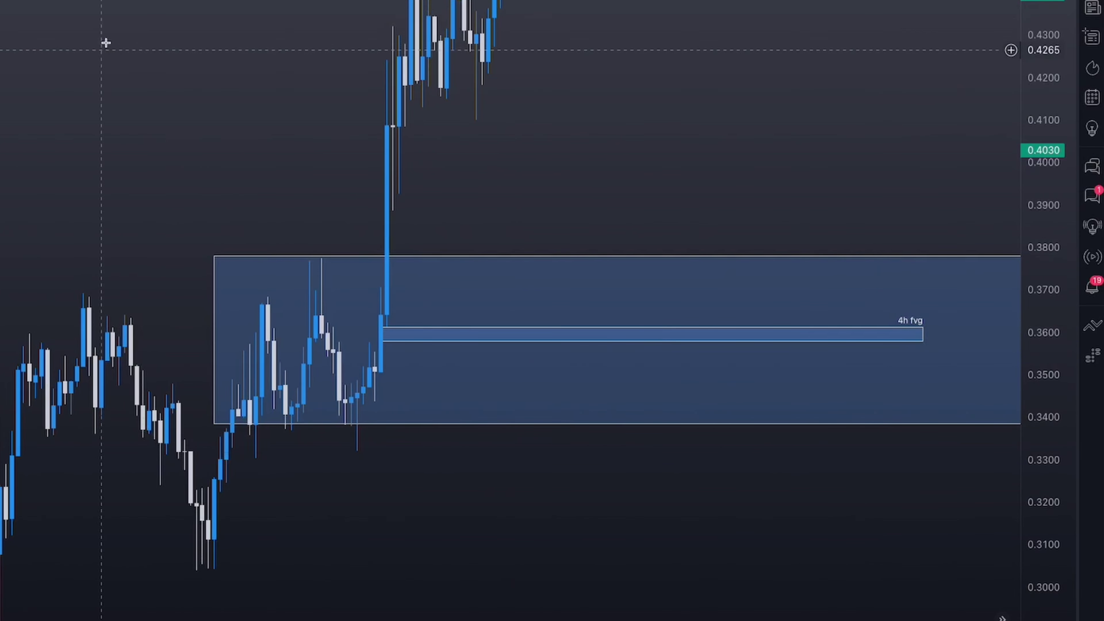
# Draw a second rectangle just below the 4h fvg box, from 0.3558 down to about 0.346.
pyautogui.hotkey('alt', 'shift', 'r')
pyautogui.click(375, 351)
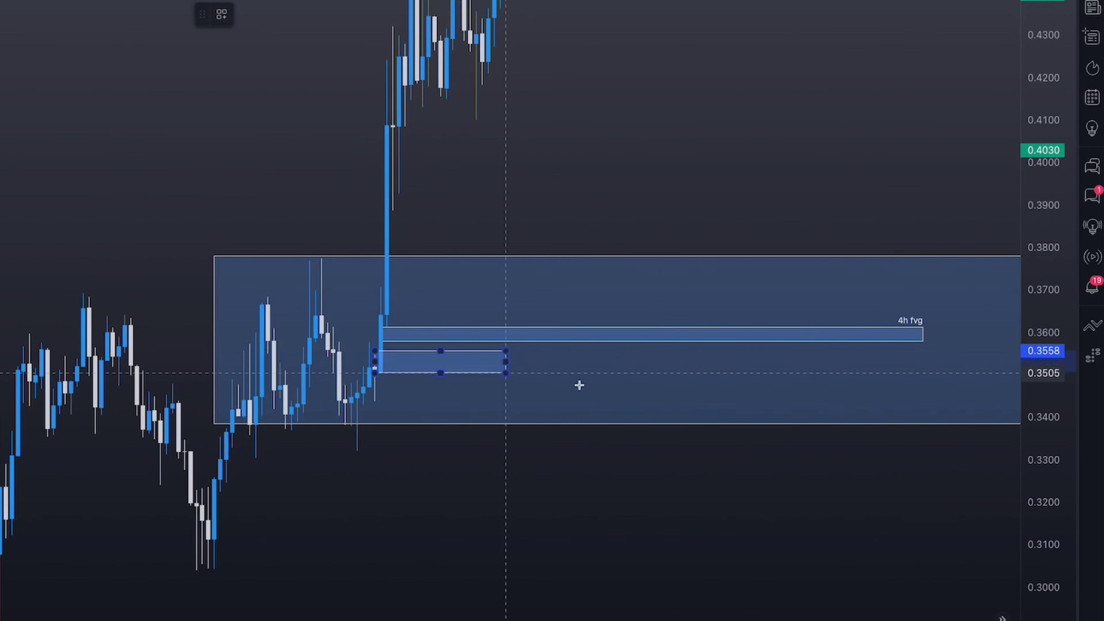
pyautogui.click(943, 395)
pyautogui.click(742, 240)
pyautogui.hscroll(5, 540, 495)
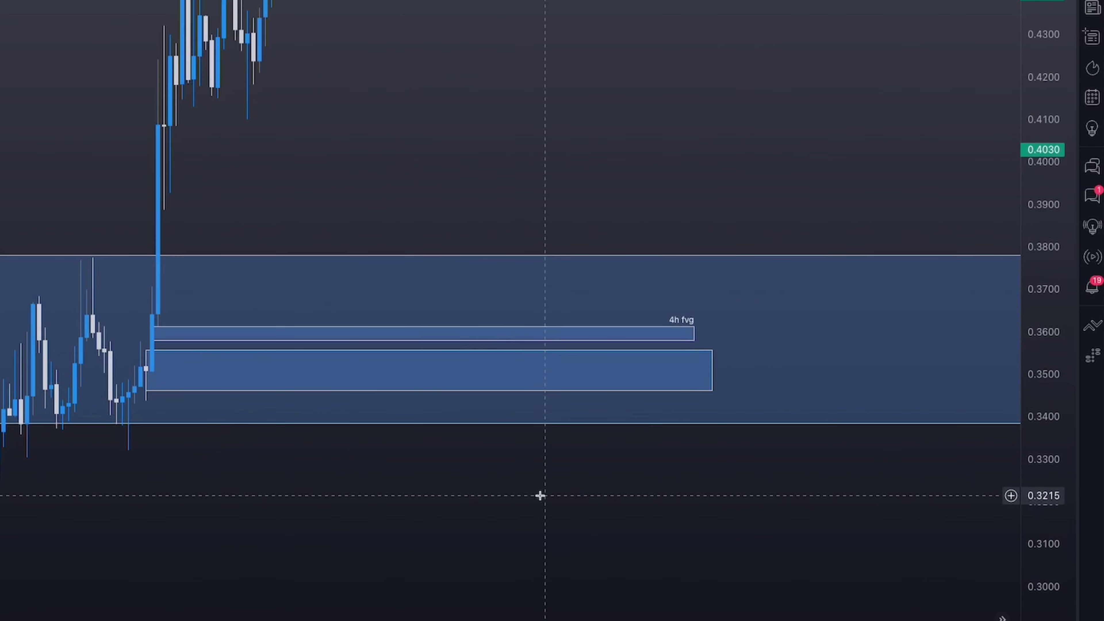
# Draw a trend line at about 0.331 under the daily zone, starting from the late January 2021 low.
pyautogui.hotkey('alt', 't')
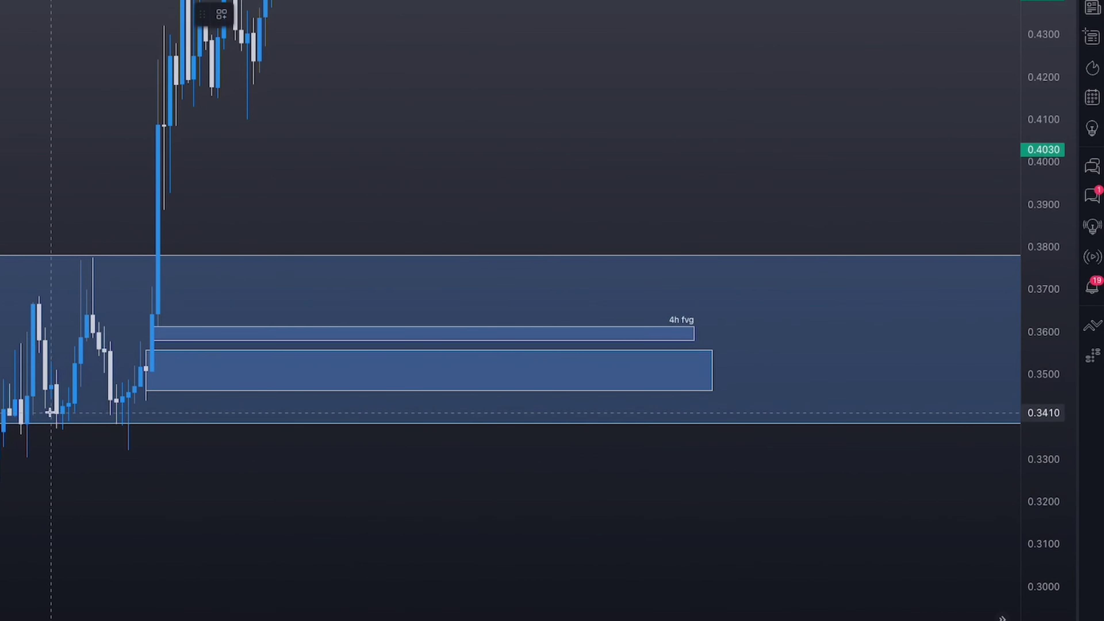
pyautogui.click(21, 455)
pyautogui.click(718, 456)
pyautogui.click(772, 496)
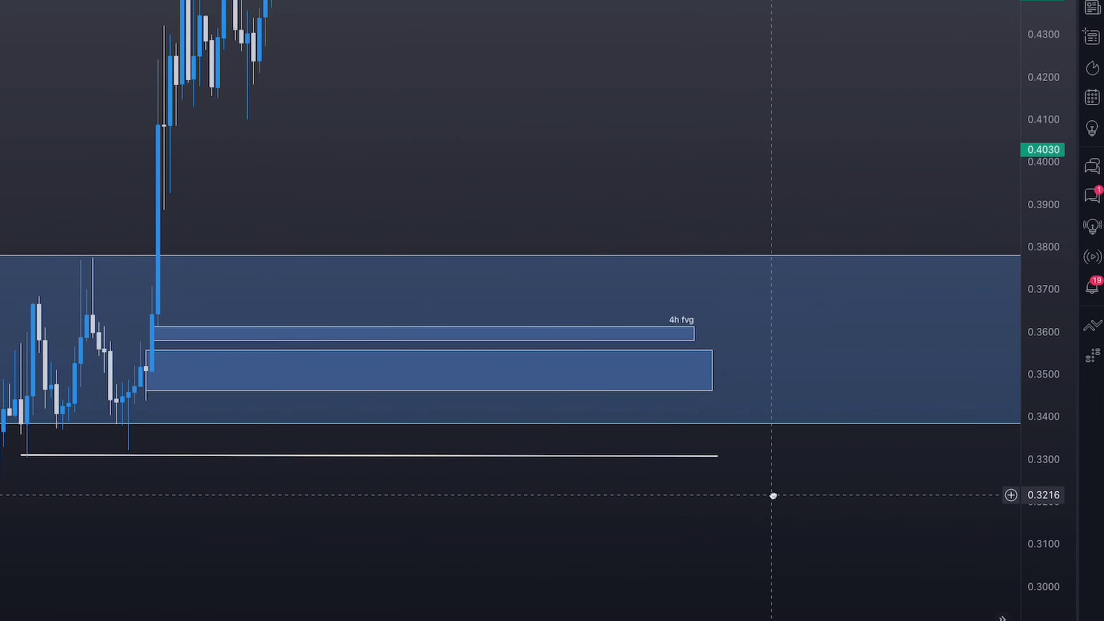
pyautogui.moveTo(773, 496); pyautogui.dragTo(714, 442)
pyautogui.scroll(-6, 564, 528)
pyautogui.scroll(7, 714, 442)
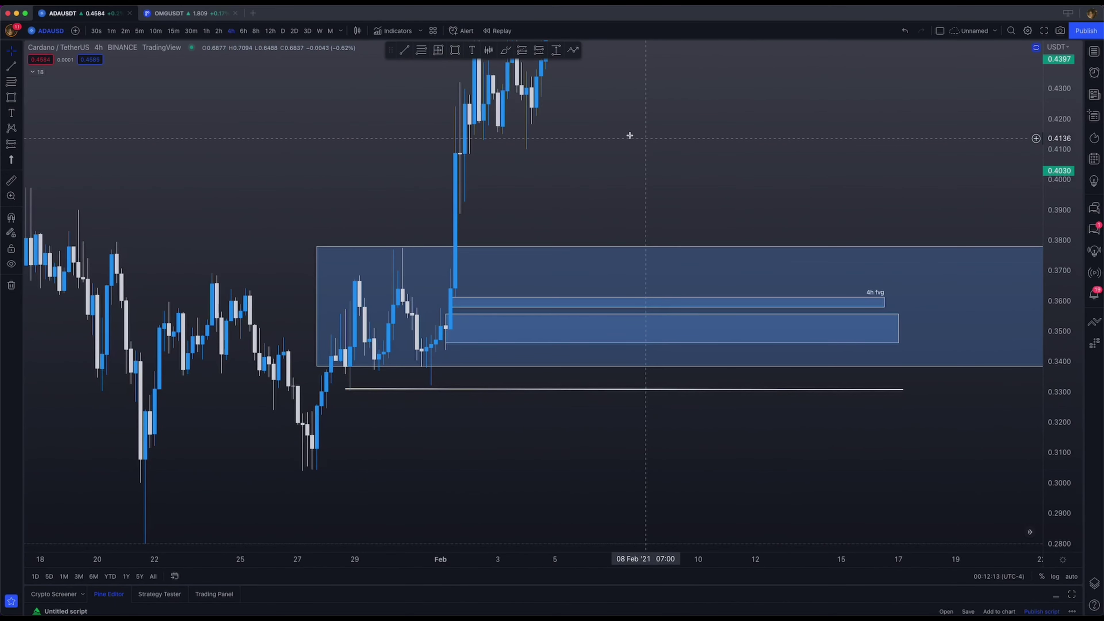
# Try a long position from the upper edge of the 4h fvg box at 0.3613 and remove it.
pyautogui.click(866, 296)
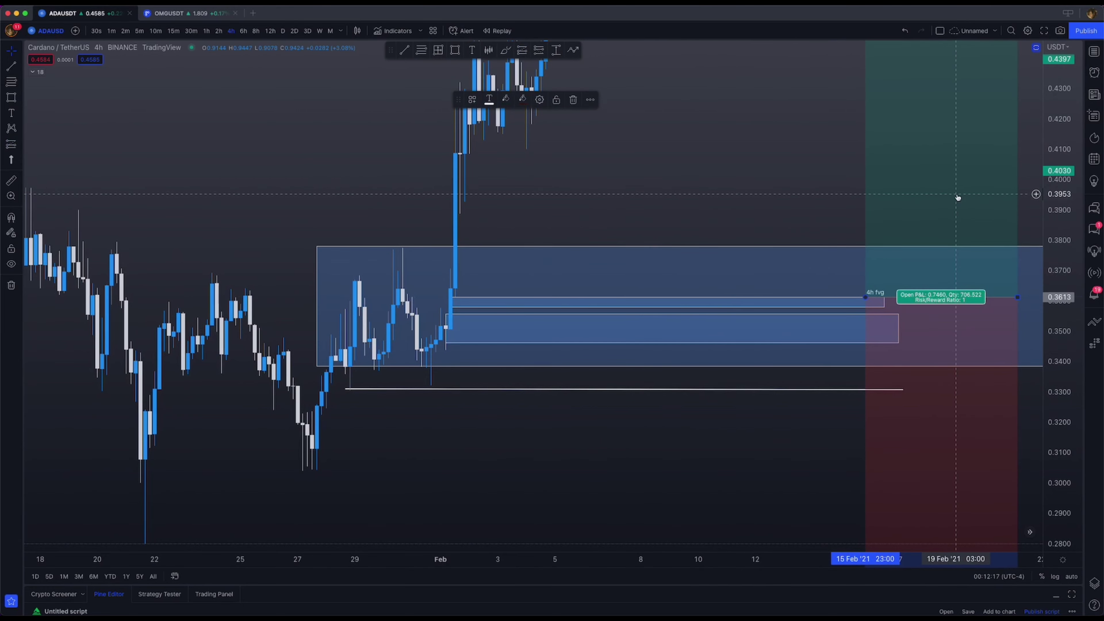
pyautogui.press('Delete')
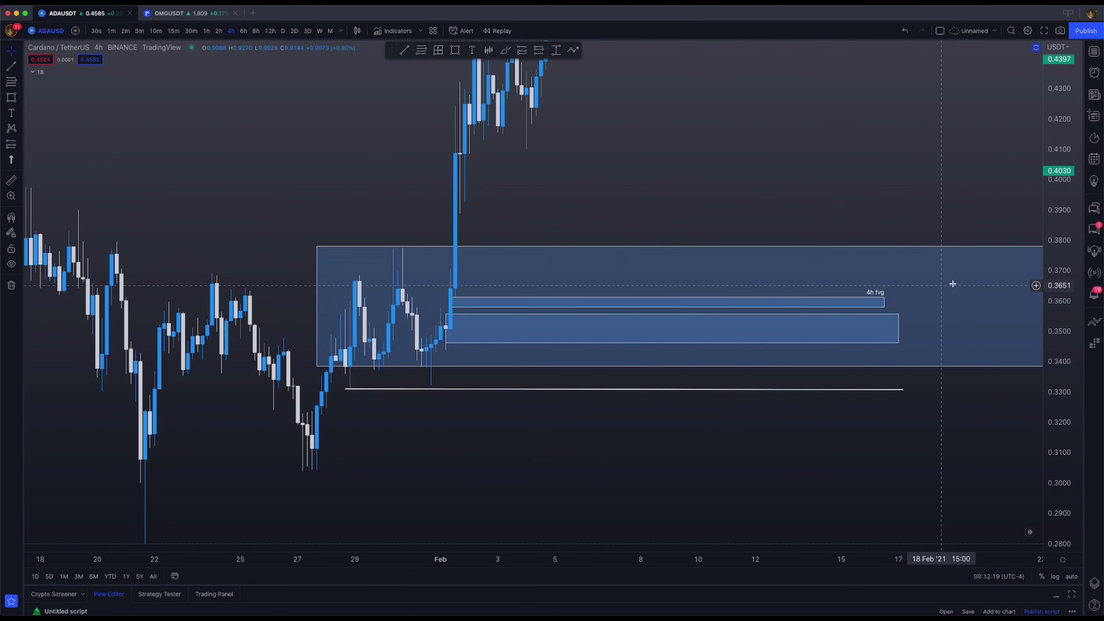
# Add price alerts around the daily zone at 0.3634 and at about 0.357, 0.336 and 0.383.
pyautogui.click(1036, 291)
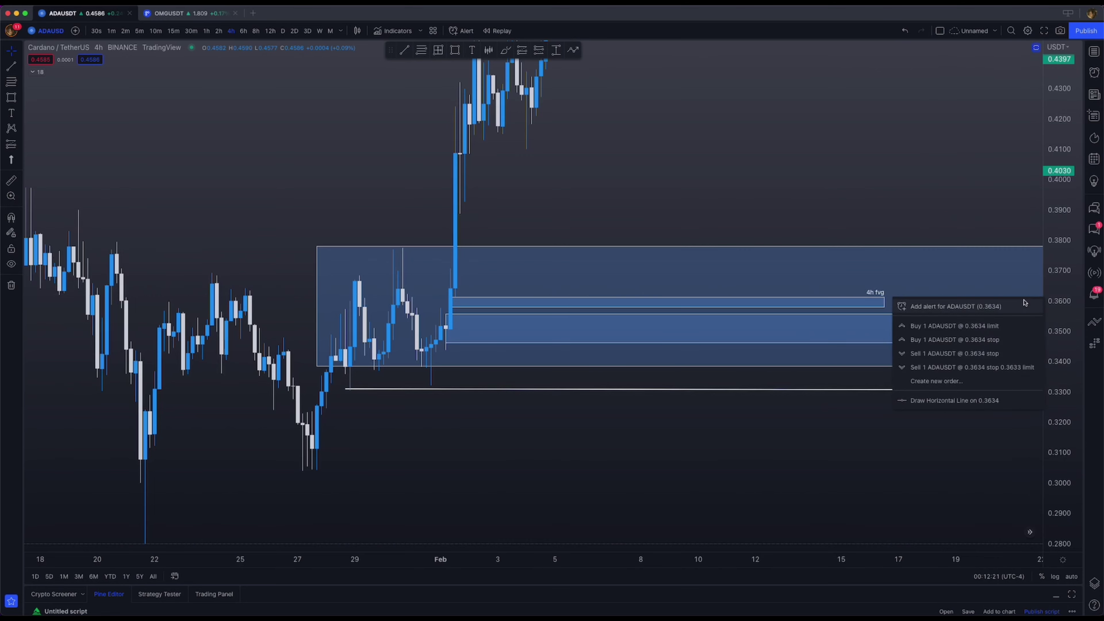
pyautogui.click(1036, 309)
pyautogui.click(1024, 324)
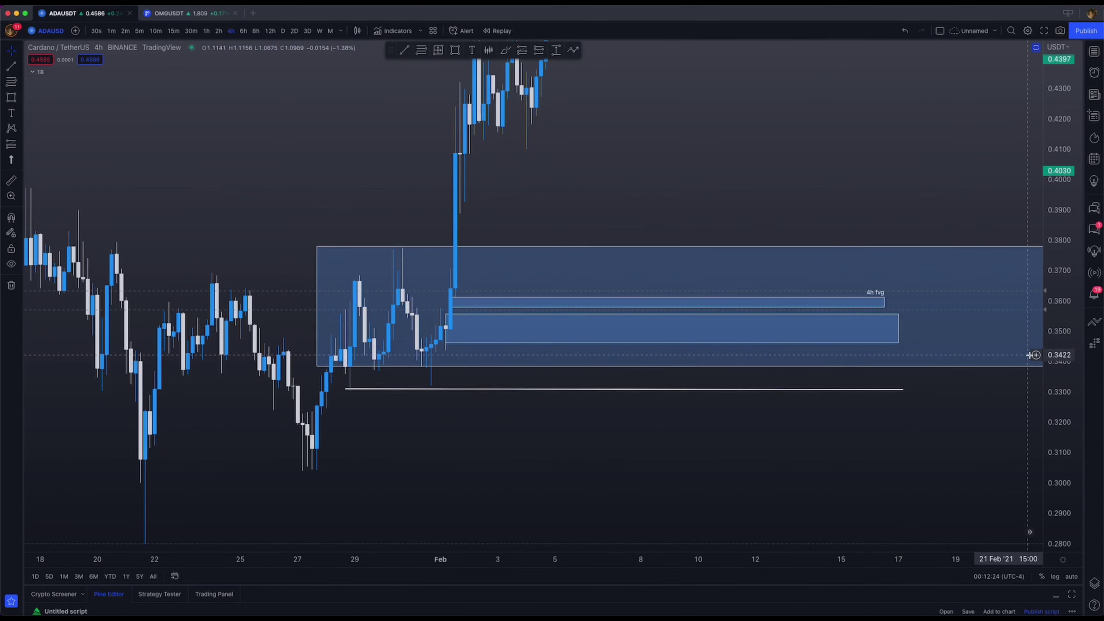
pyautogui.click(1035, 373)
pyautogui.click(999, 392)
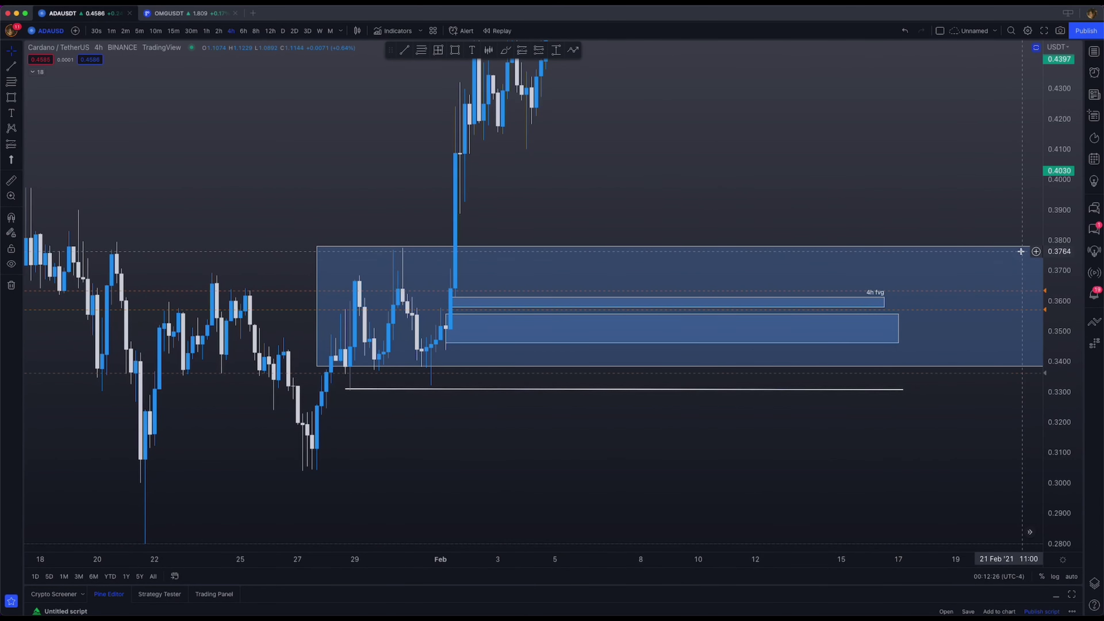
pyautogui.click(1036, 230)
pyautogui.click(1010, 246)
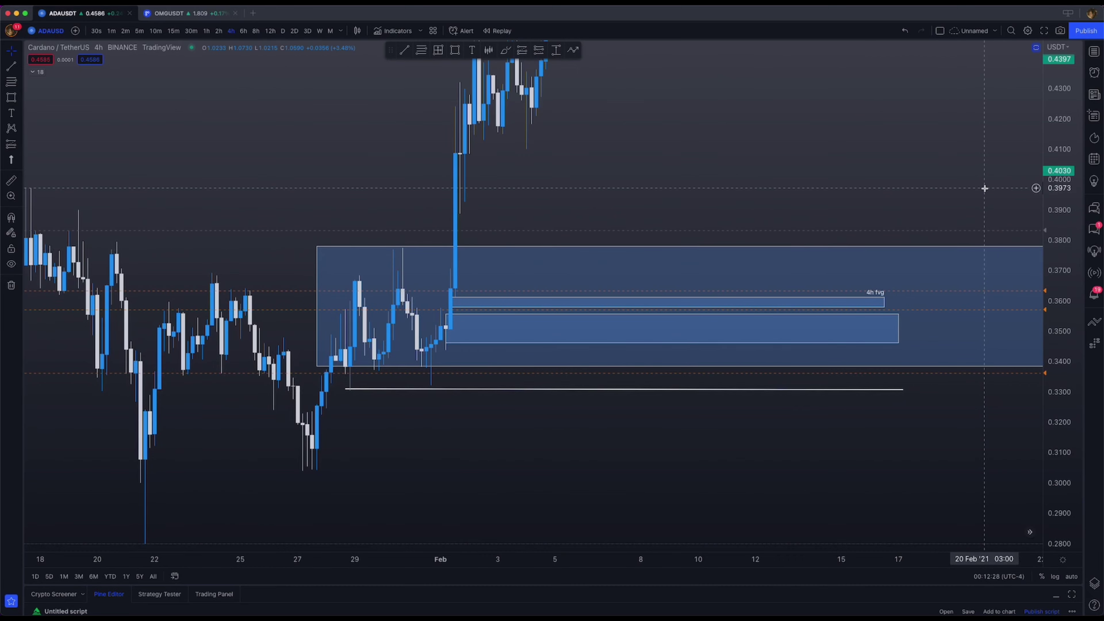
# Return to the September 2022 price action and add a price alert at about 0.406, just above the 0.4030 low line.
pyautogui.moveTo(952, 161); pyautogui.dragTo(801, 306)
pyautogui.scroll(-4, 801, 305)
pyautogui.moveTo(933, 264); pyautogui.dragTo(680, 288)
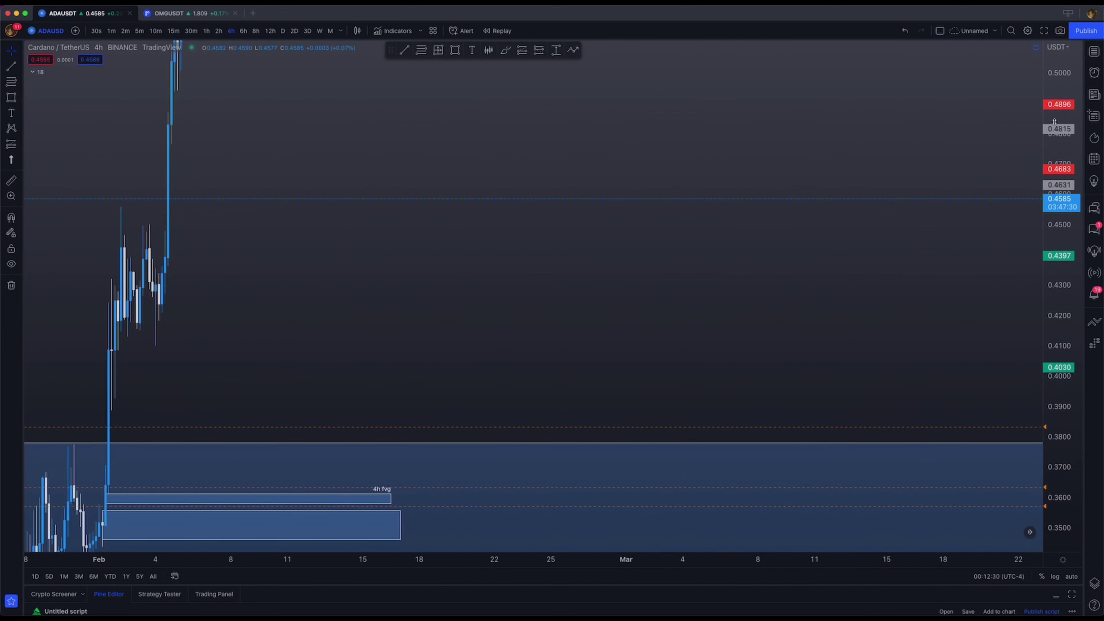
pyautogui.moveTo(1054, 122); pyautogui.dragTo(487, 307)
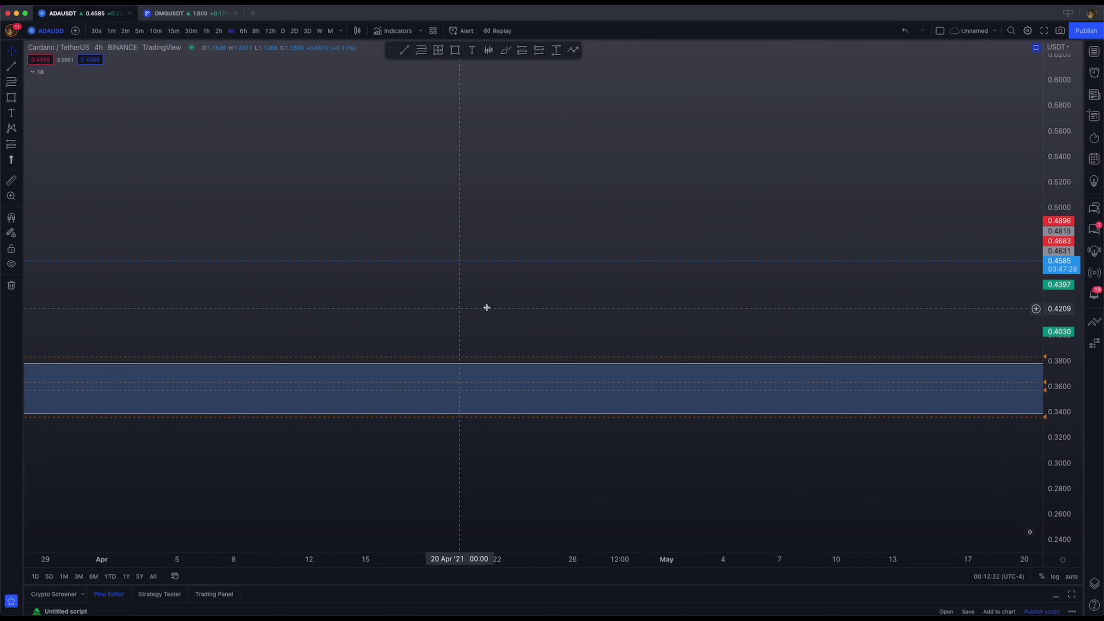
pyautogui.moveTo(952, 304); pyautogui.dragTo(543, 308)
pyautogui.moveTo(926, 292); pyautogui.dragTo(596, 287)
pyautogui.moveTo(905, 269); pyautogui.dragTo(746, 280)
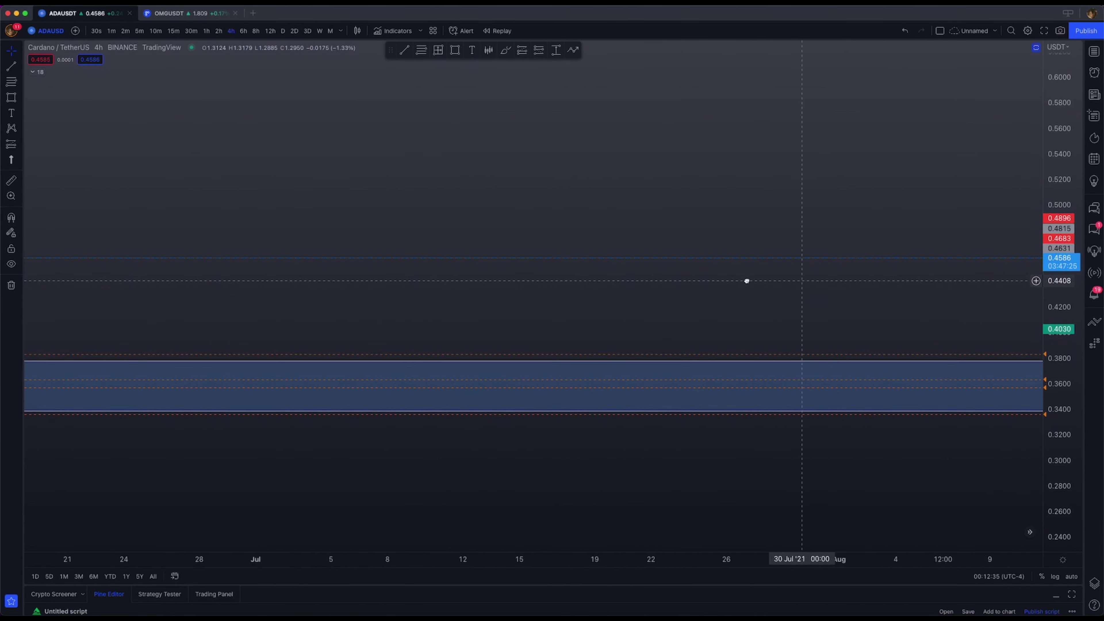
pyautogui.hscroll(20, 747, 281)
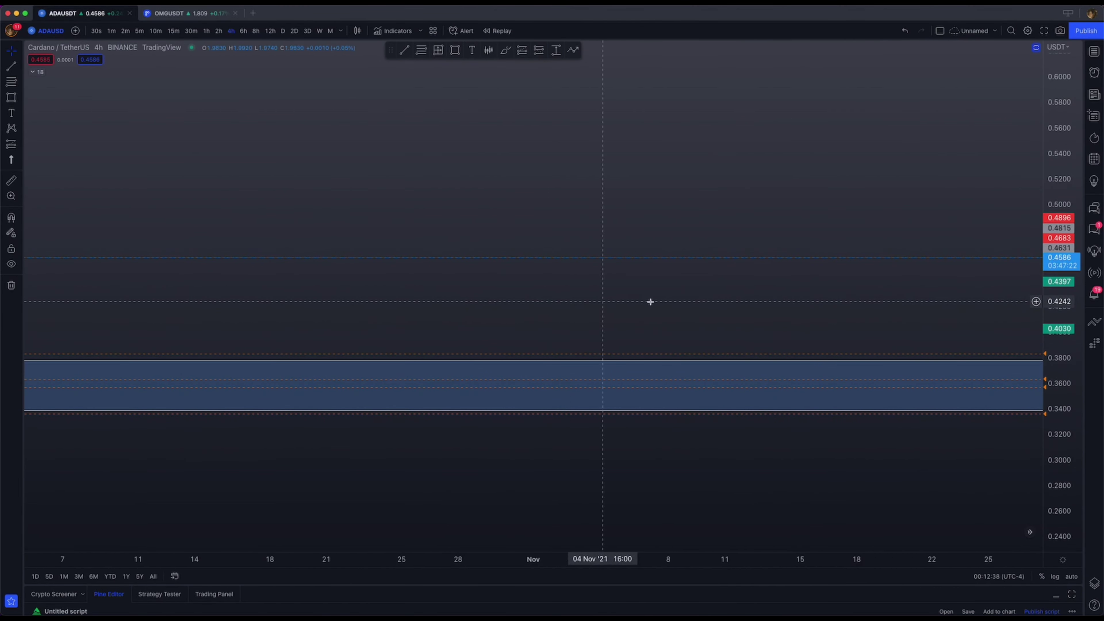
pyautogui.hscroll(20, 650, 302)
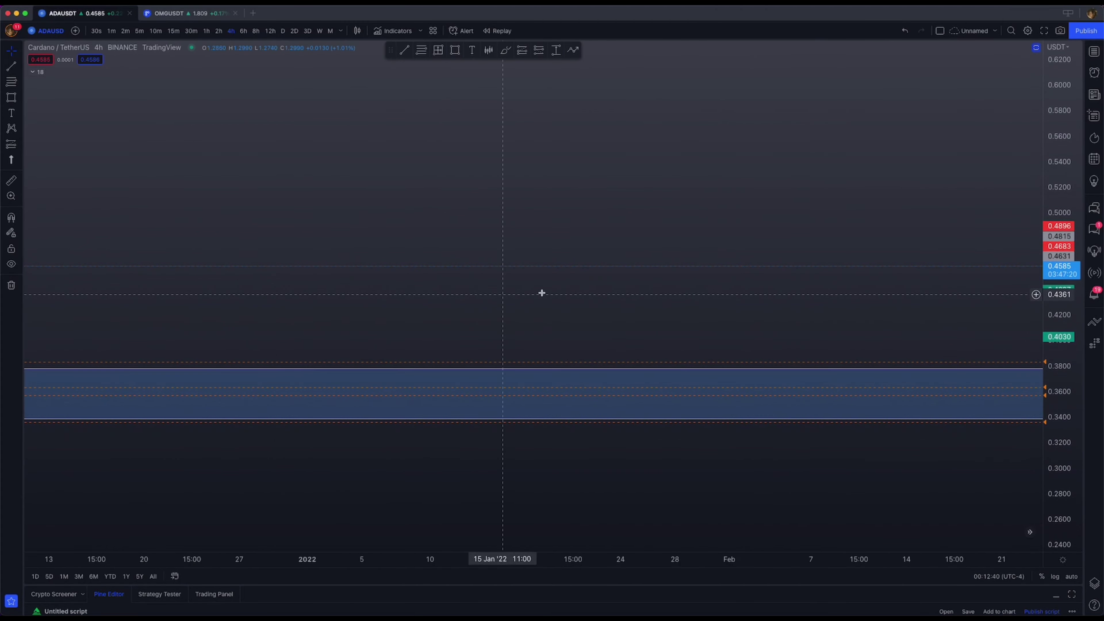
pyautogui.hscroll(20, 541, 292)
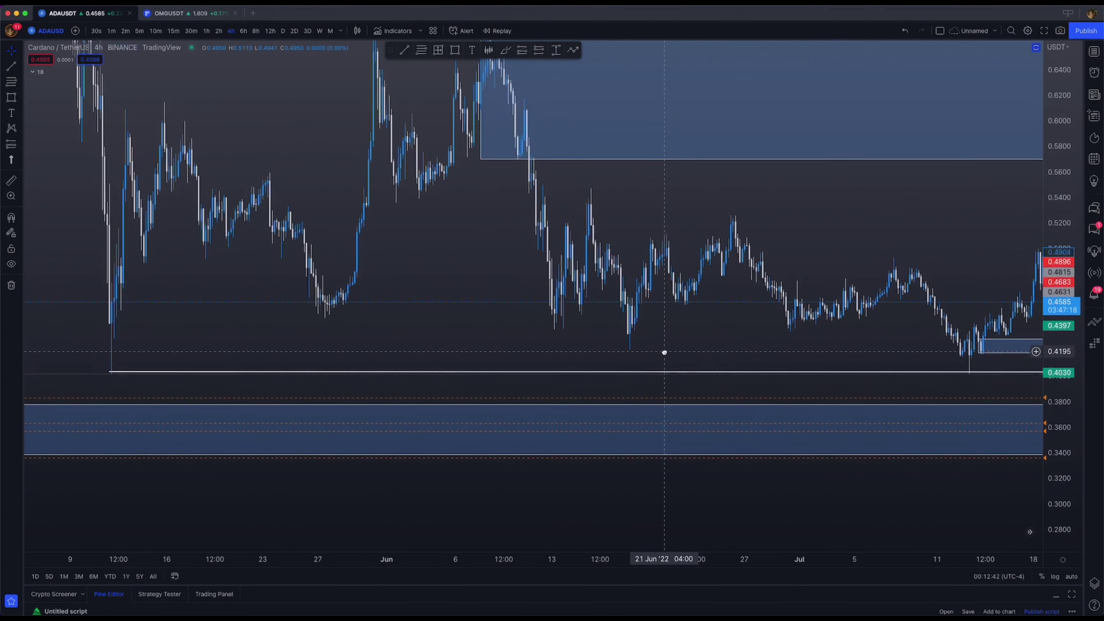
pyautogui.hscroll(20, 664, 352)
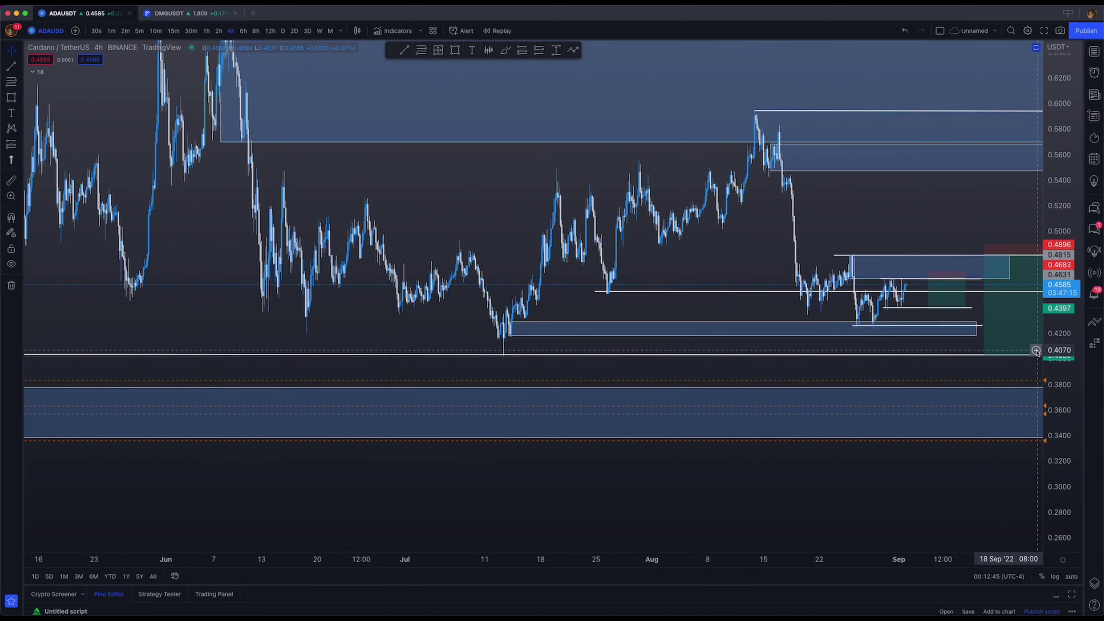
pyautogui.click(1035, 352)
pyautogui.click(1020, 366)
# Add price alerts at about 0.479 and 0.462 near the supply zone edges and about 0.442 above the range low.
pyautogui.moveTo(1054, 429); pyautogui.dragTo(831, 174)
pyautogui.scroll(8, 609, 302)
pyautogui.scroll(3, 601, 303)
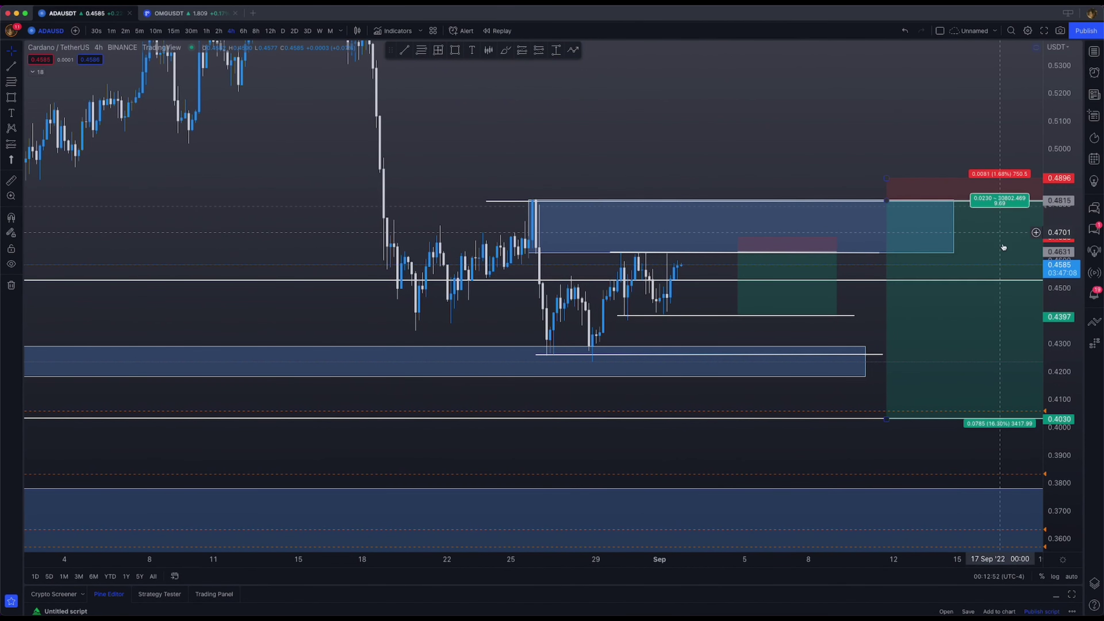
pyautogui.click(1036, 255)
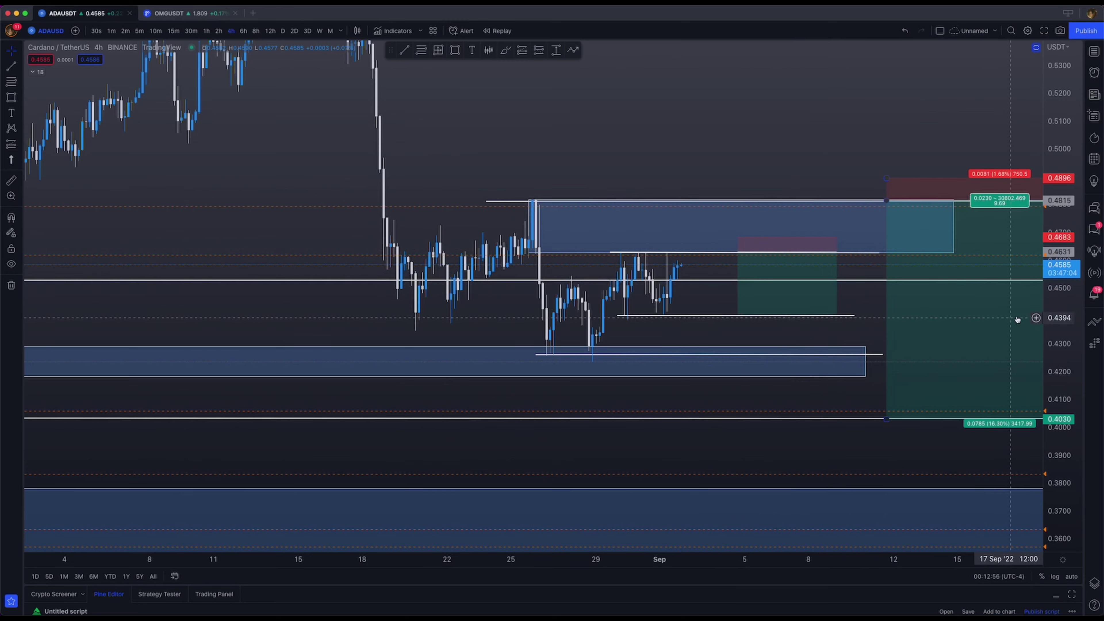
pyautogui.click(1036, 311)
pyautogui.click(1010, 324)
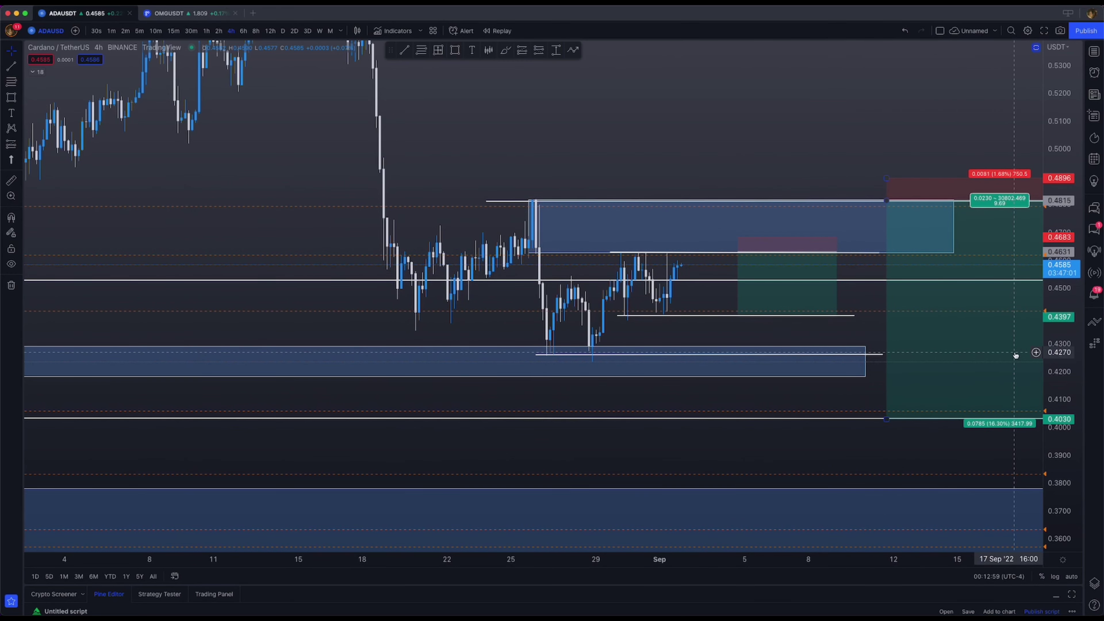
# Switch the chart to the 1-hour timeframe and frame the late August range with the supply zone above it.
pyautogui.moveTo(770, 162); pyautogui.dragTo(766, 248)
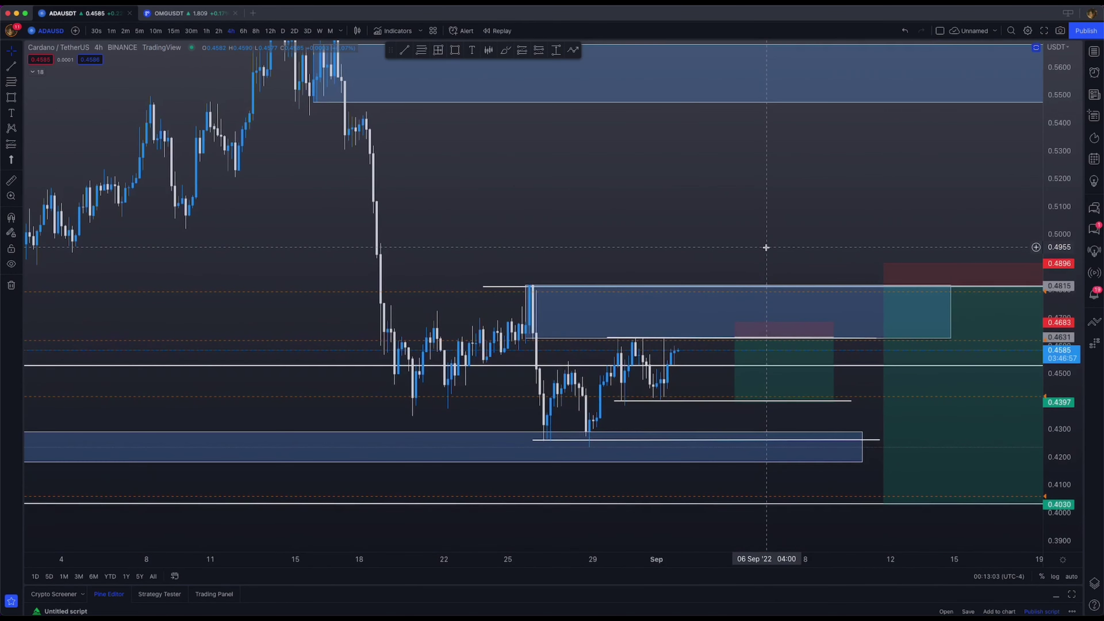
pyautogui.click(206, 31)
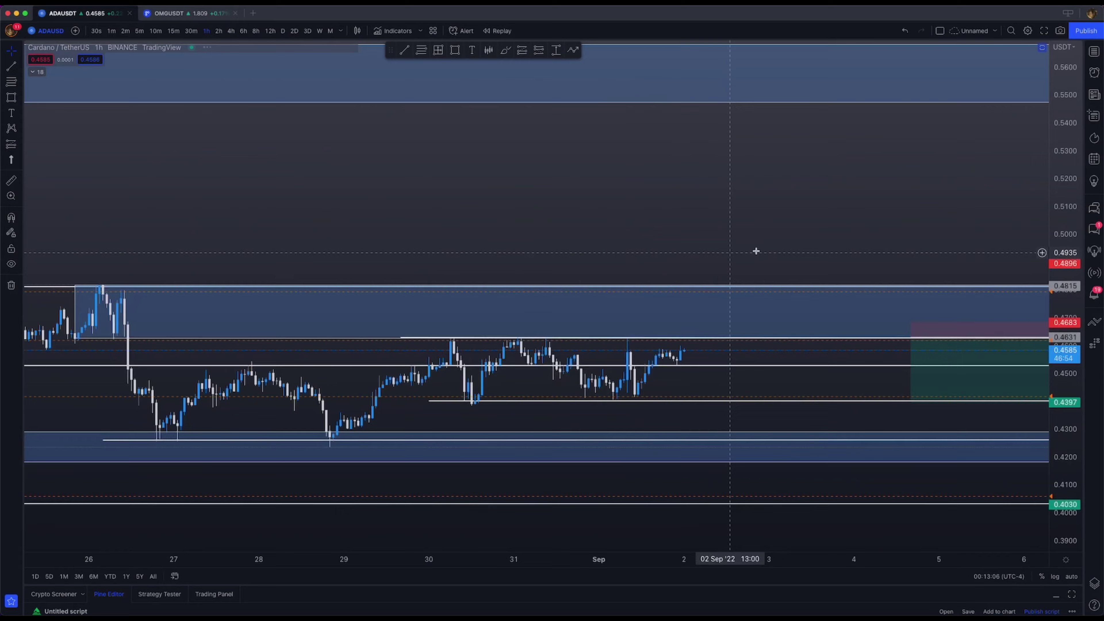
pyautogui.scroll(-10, 914, 258)
pyautogui.moveTo(1060, 314); pyautogui.dragTo(982, 79)
pyautogui.moveTo(895, 189); pyautogui.dragTo(710, 73)
pyautogui.scroll(10, 666, 212)
pyautogui.moveTo(393, 300); pyautogui.dragTo(672, 295)
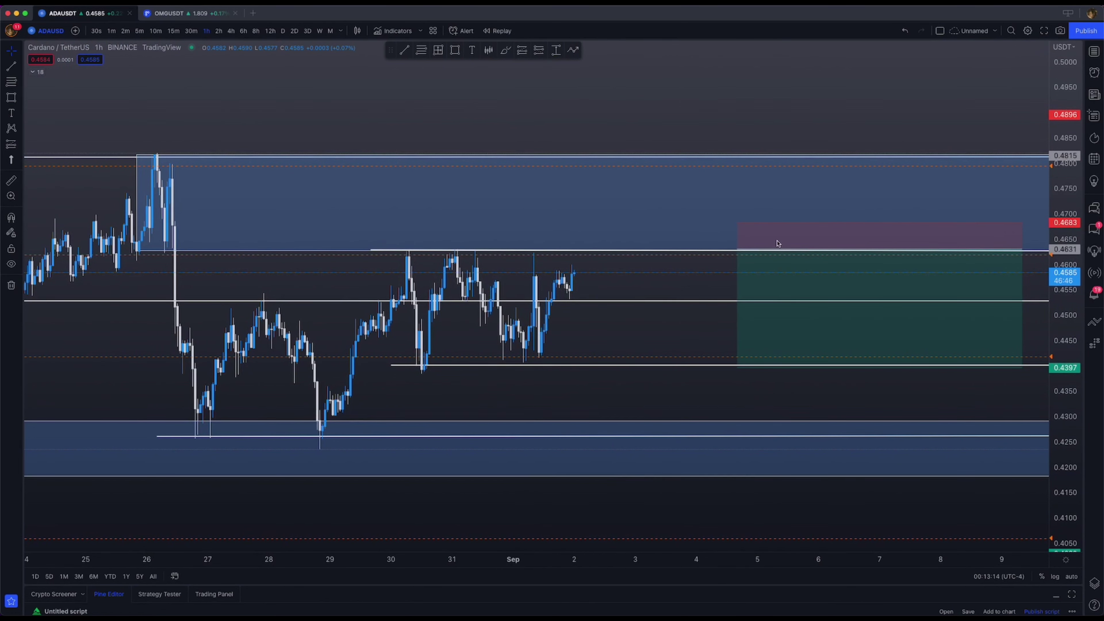
# Circle the two short entries at 0.4631 and 0.4815 with the annotation pen, and clear the marks.
pyautogui.hotkey('ctrl', 'a')
pyautogui.moveTo(777, 241); pyautogui.dragTo(766, 243)
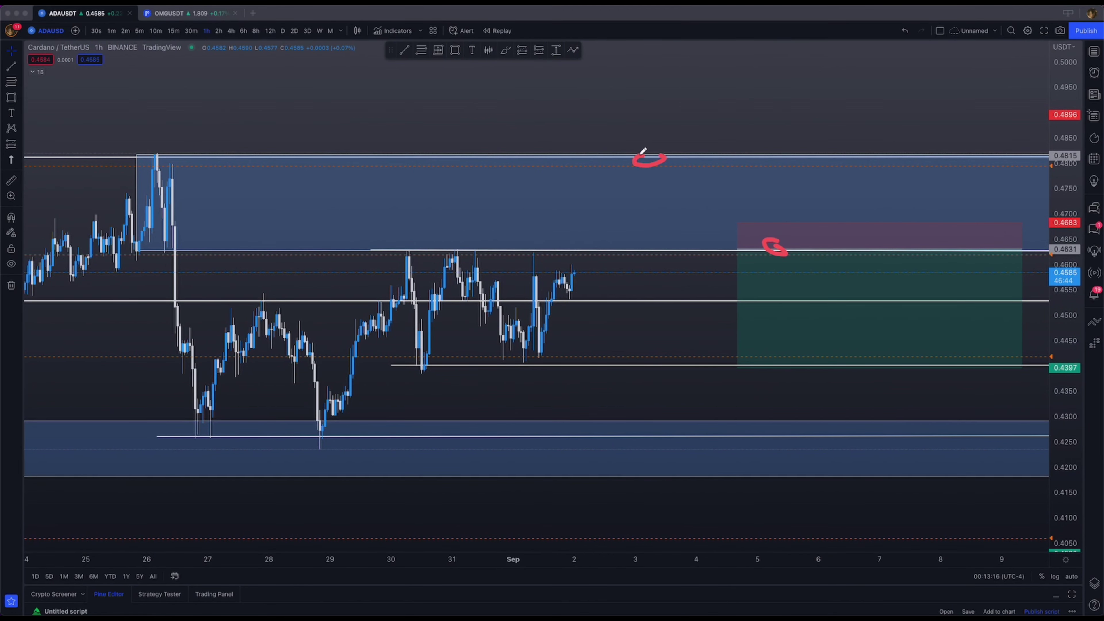
pyautogui.moveTo(611, 330); pyautogui.dragTo(729, 293)
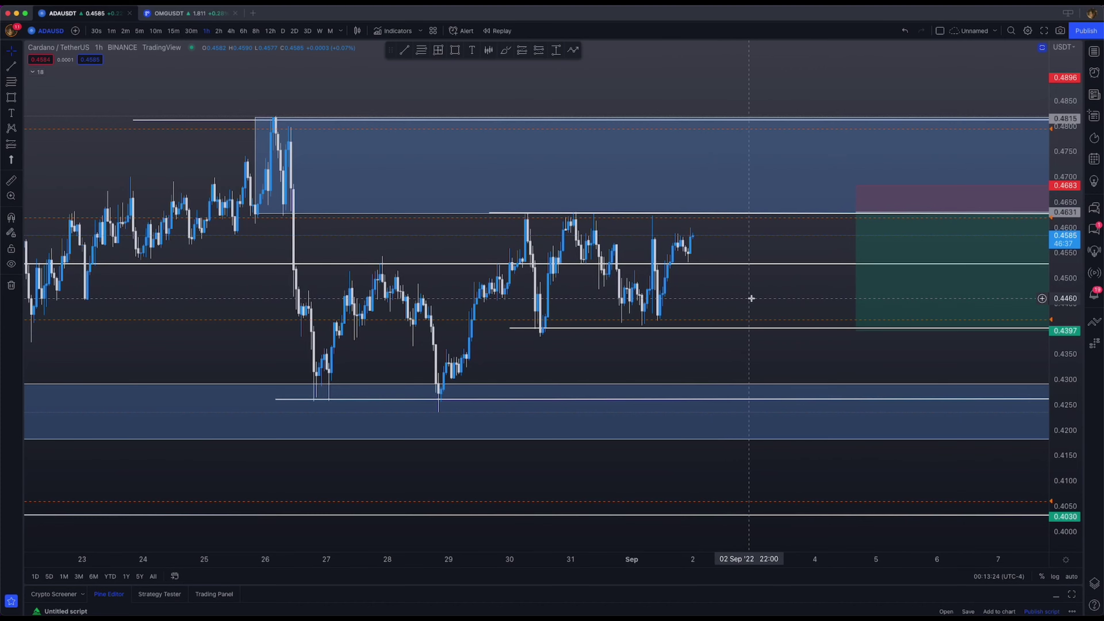
# Place a long position at the range low with entry 0.4402, target 0.4503 and stop 0.4381.
pyautogui.scroll(-3, 696, 282)
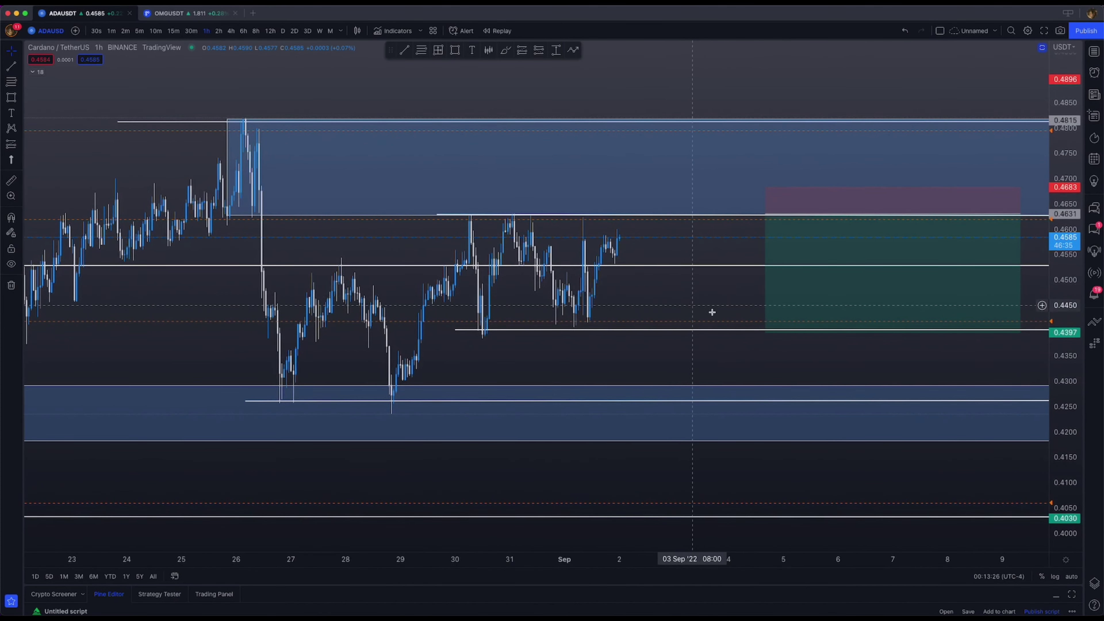
pyautogui.click(518, 51)
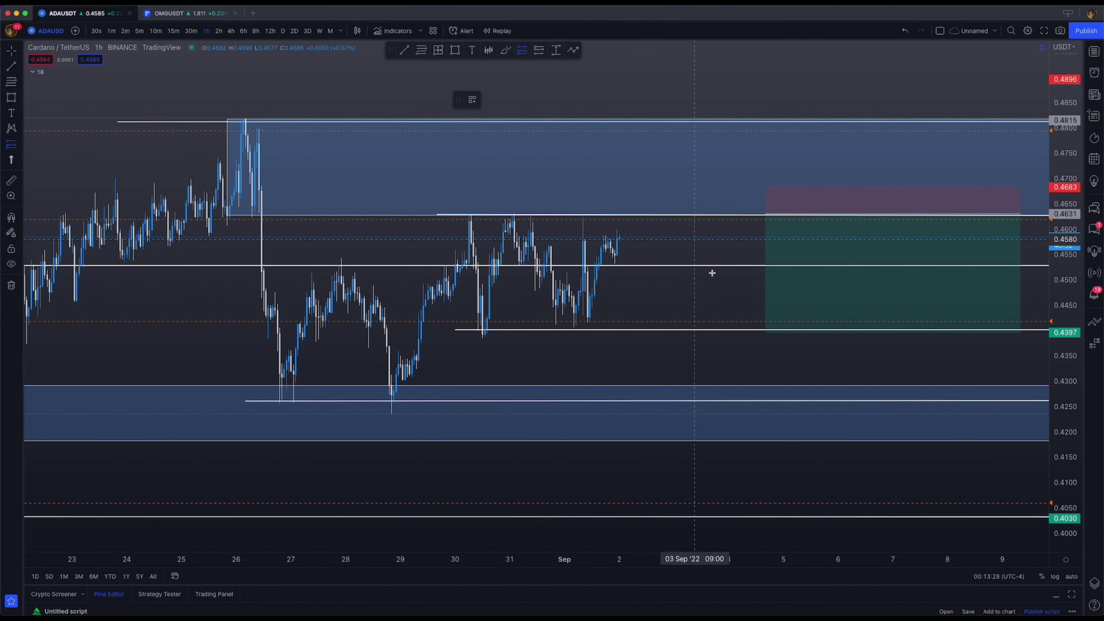
pyautogui.click(724, 330)
pyautogui.moveTo(725, 266)
pyautogui.mouseDown()
pyautogui.moveTo(730, 214)
pyautogui.moveTo(725, 278)
pyautogui.mouseUp()
pyautogui.moveTo(728, 390); pyautogui.dragTo(717, 341)
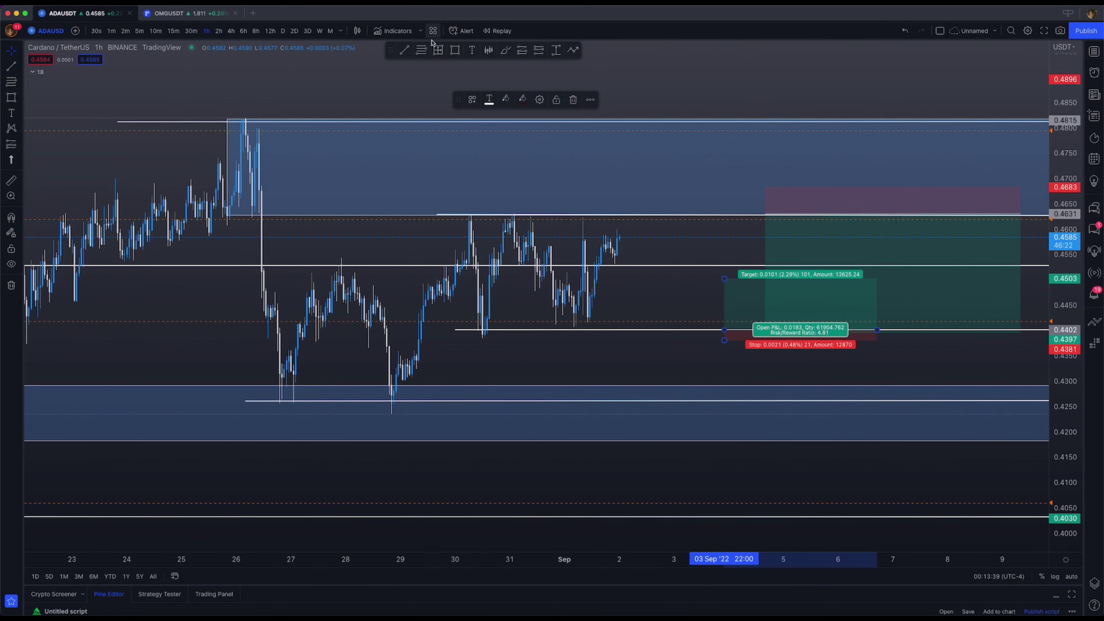
# Draw a Fibonacci retracement from the range high at 0.4630 to the low at 0.4386 to check its 0.5 level, and delete it.
pyautogui.click(421, 50)
pyautogui.click(453, 215)
pyautogui.click(505, 338)
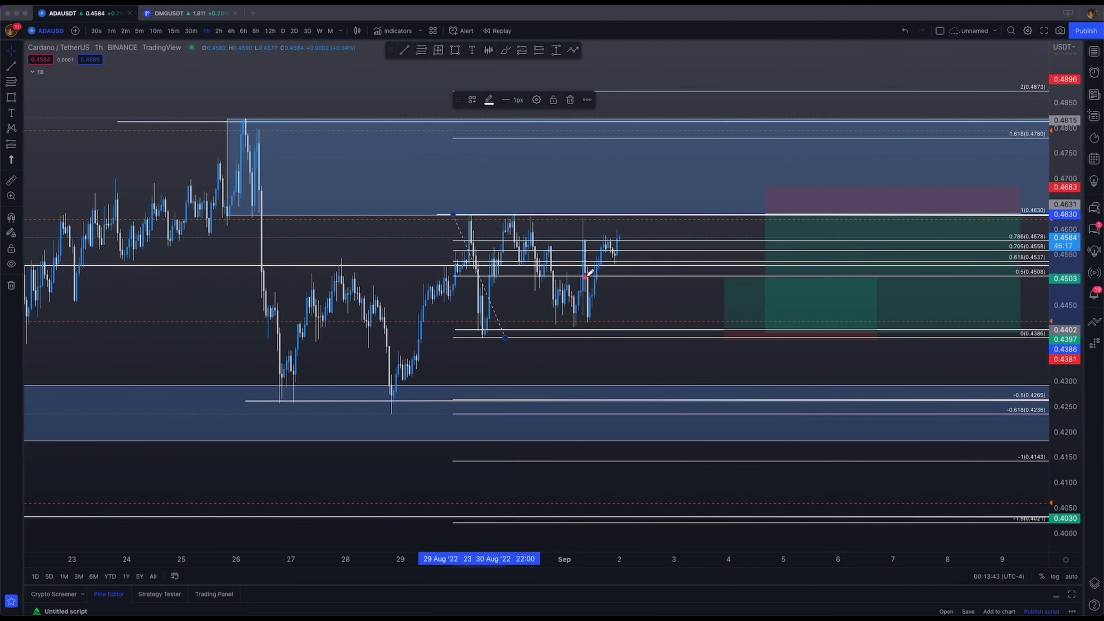
pyautogui.press('Escape')
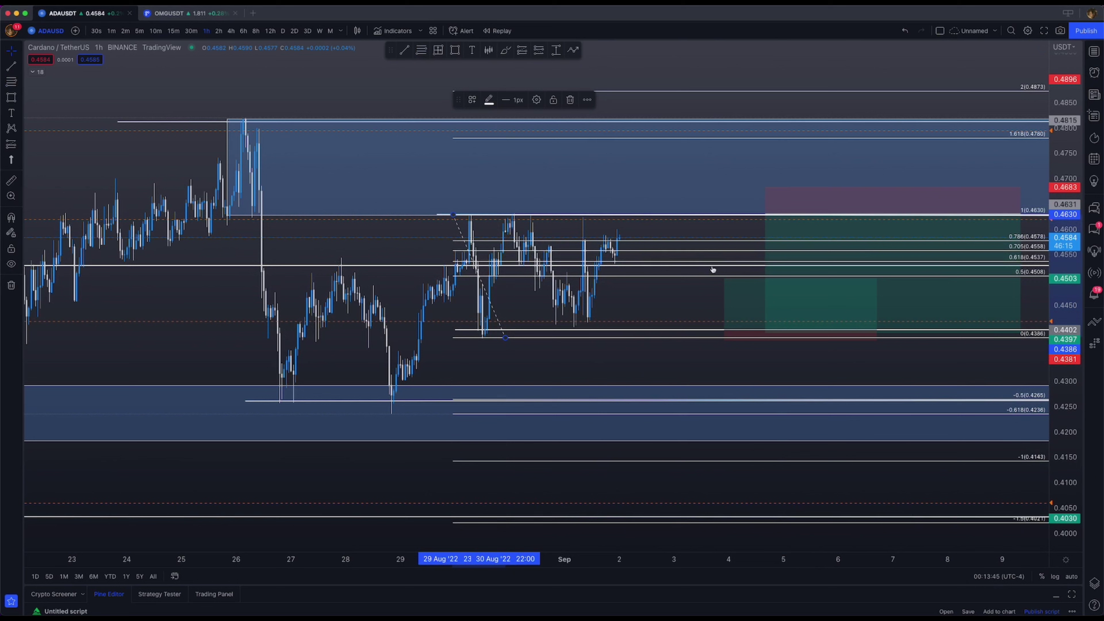
pyautogui.click(683, 274)
pyautogui.click(685, 277)
pyautogui.press('BackSpace')
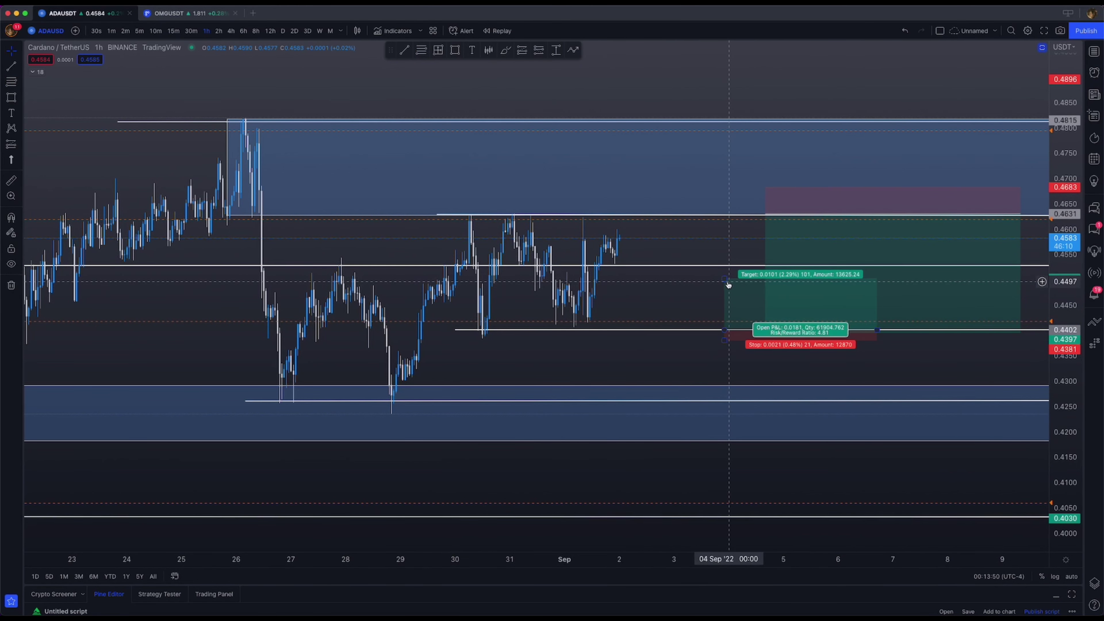
# Circle the long position's entry on the 0.4402 range low line with the annotation pen.
pyautogui.moveTo(642, 303); pyautogui.dragTo(595, 291)
pyautogui.hotkey('ctrl', 'a')
pyautogui.moveTo(681, 317); pyautogui.dragTo(736, 271)
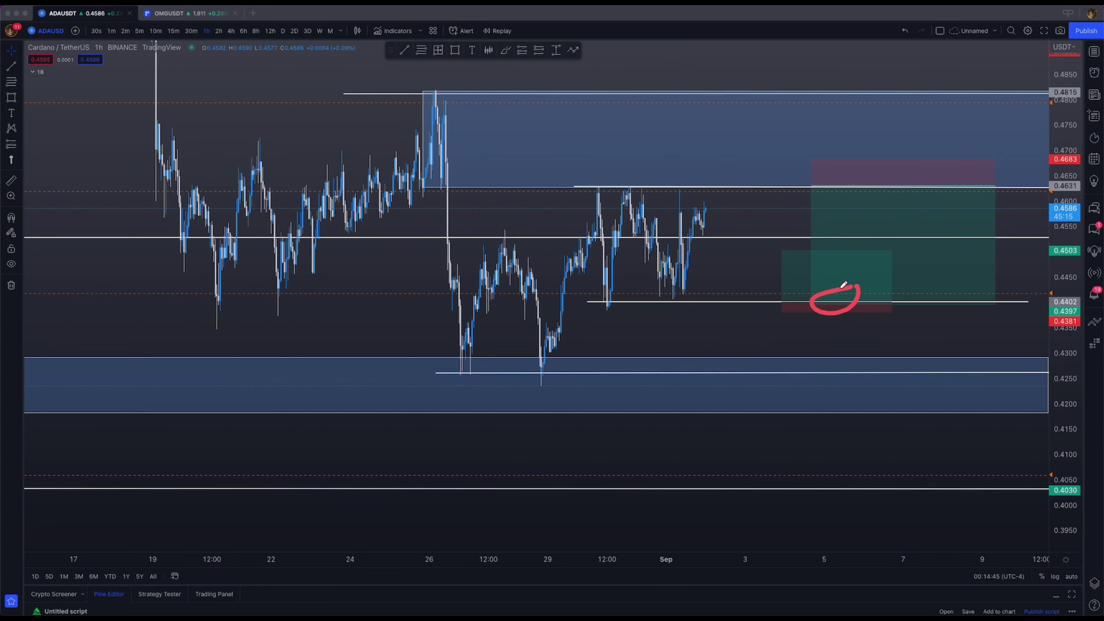
# Sketch a price path from the current price down to the lows at about 0.426 and back up, and clear it.
pyautogui.scroll(-5, 744, 279)
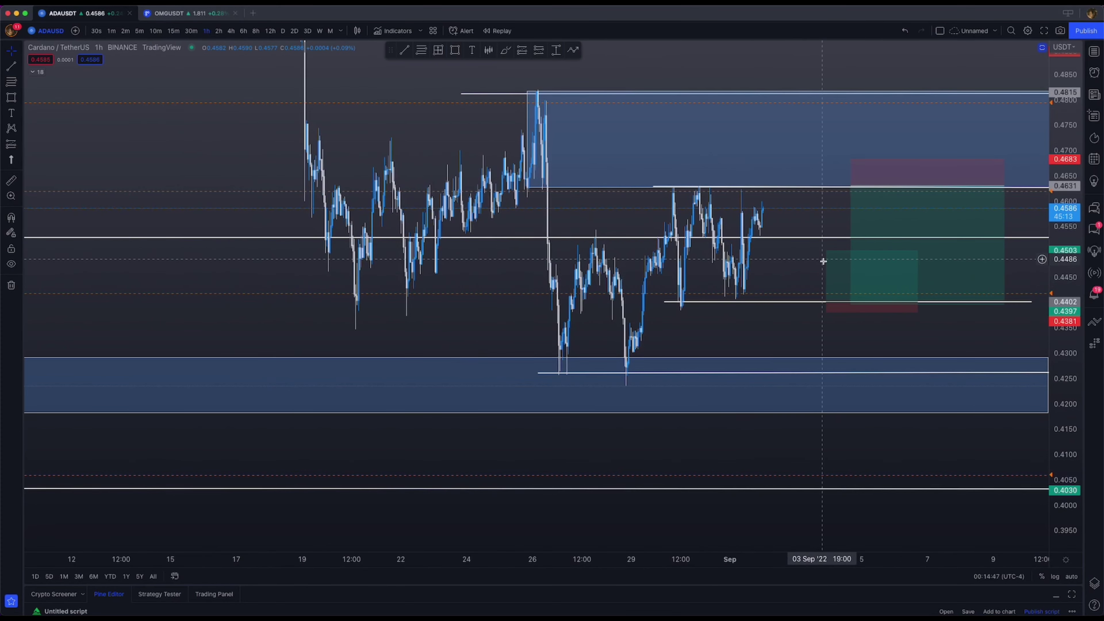
pyautogui.moveTo(768, 277); pyautogui.dragTo(764, 293)
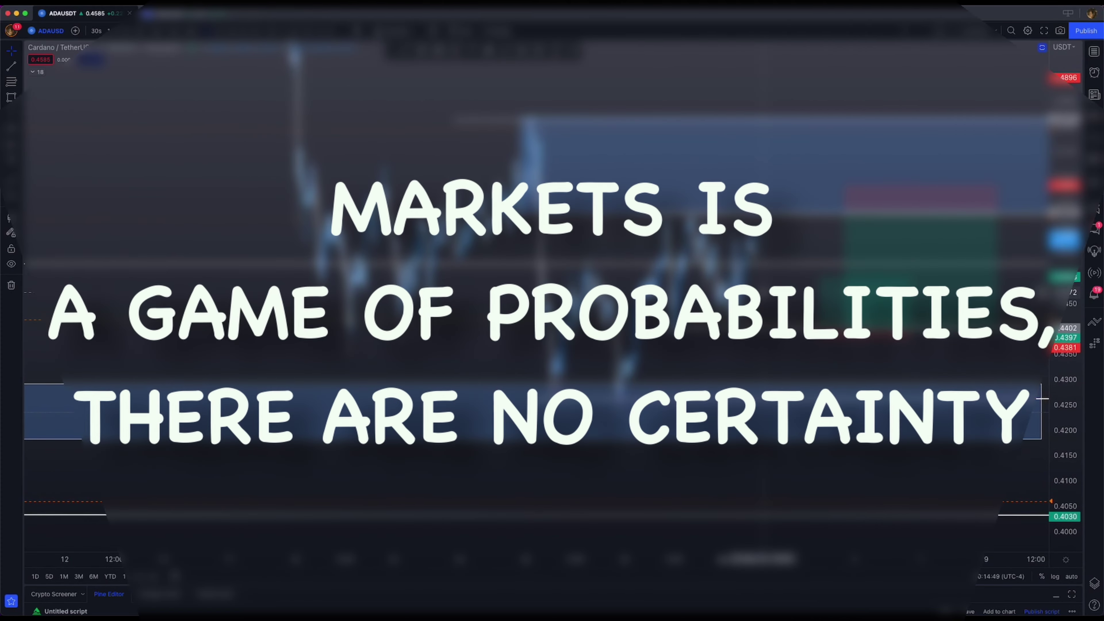
pyautogui.scroll(5, 764, 292)
pyautogui.moveTo(738, 292); pyautogui.dragTo(720, 257)
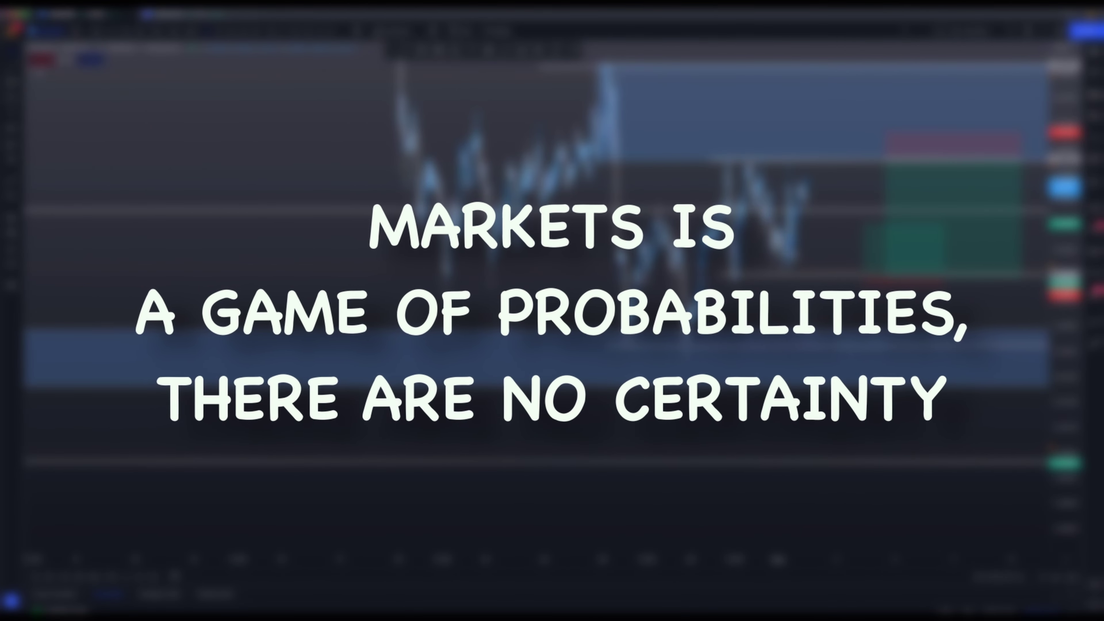
pyautogui.moveTo(807, 198); pyautogui.dragTo(871, 343)
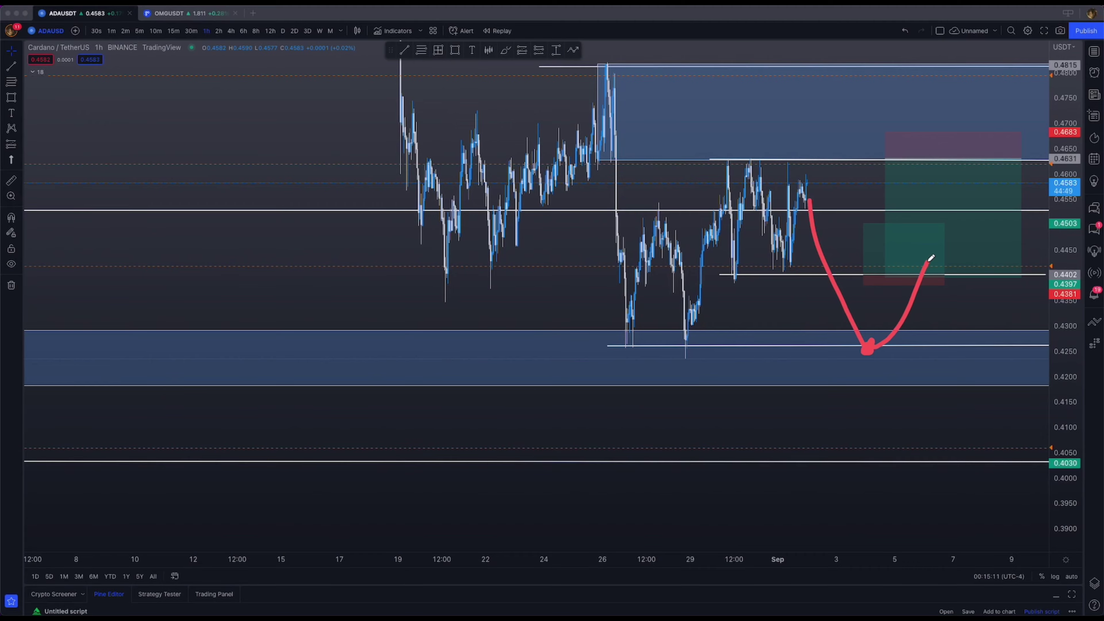
pyautogui.press('Escape')
# Examine the July demand zone and the May and July lows along the 0.4030 line.
pyautogui.moveTo(772, 313); pyautogui.dragTo(828, 289)
pyautogui.scroll(-6, 828, 291)
pyautogui.moveTo(825, 414); pyautogui.dragTo(808, 412)
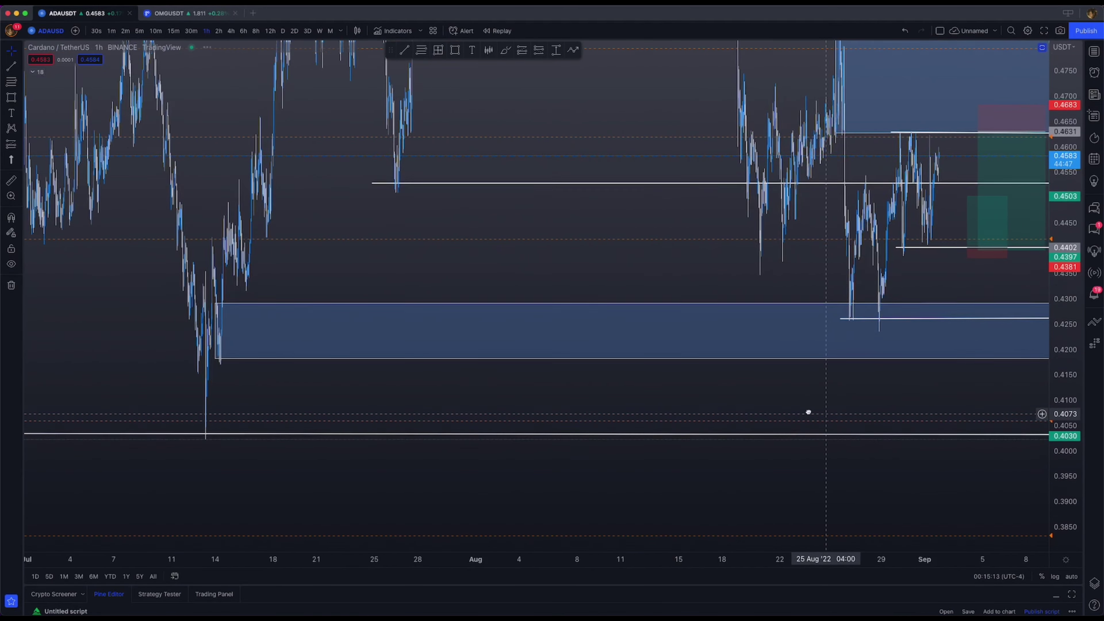
pyautogui.scroll(-5, 808, 412)
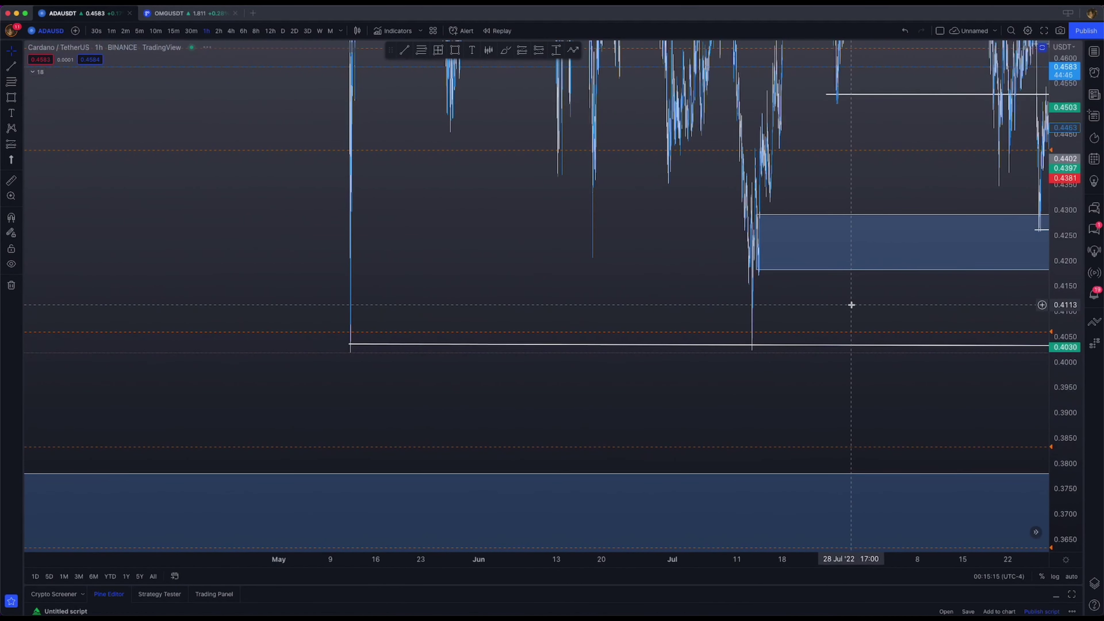
pyautogui.moveTo(402, 333); pyautogui.dragTo(375, 342)
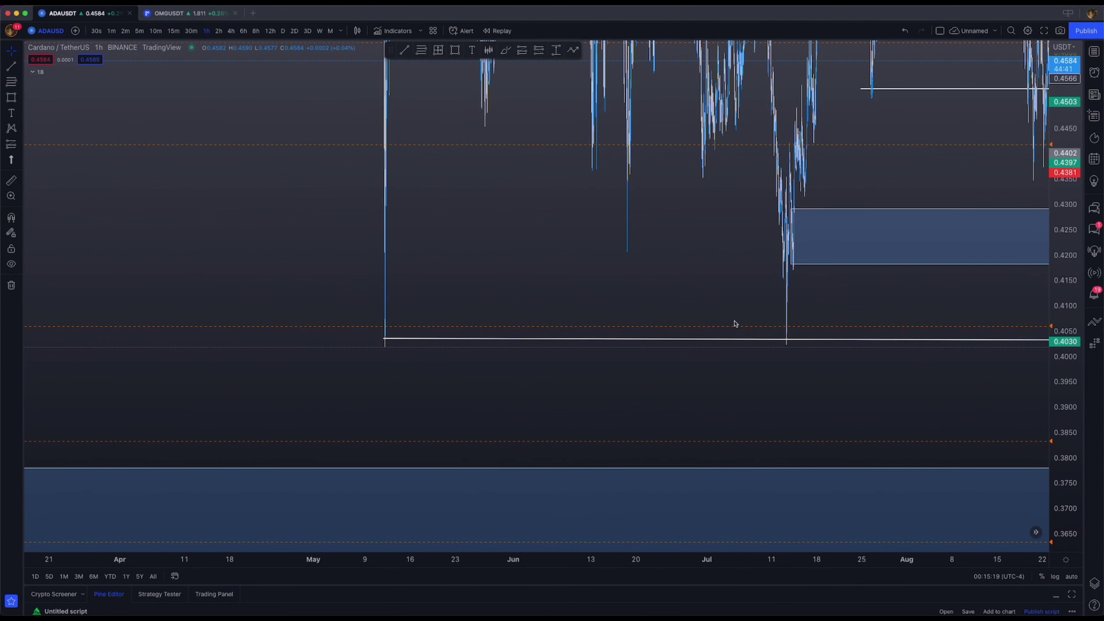
# Add a price alert at 0.3807, just above the upper edge of the 1d bullish orderblock.
pyautogui.moveTo(884, 303); pyautogui.dragTo(618, 349)
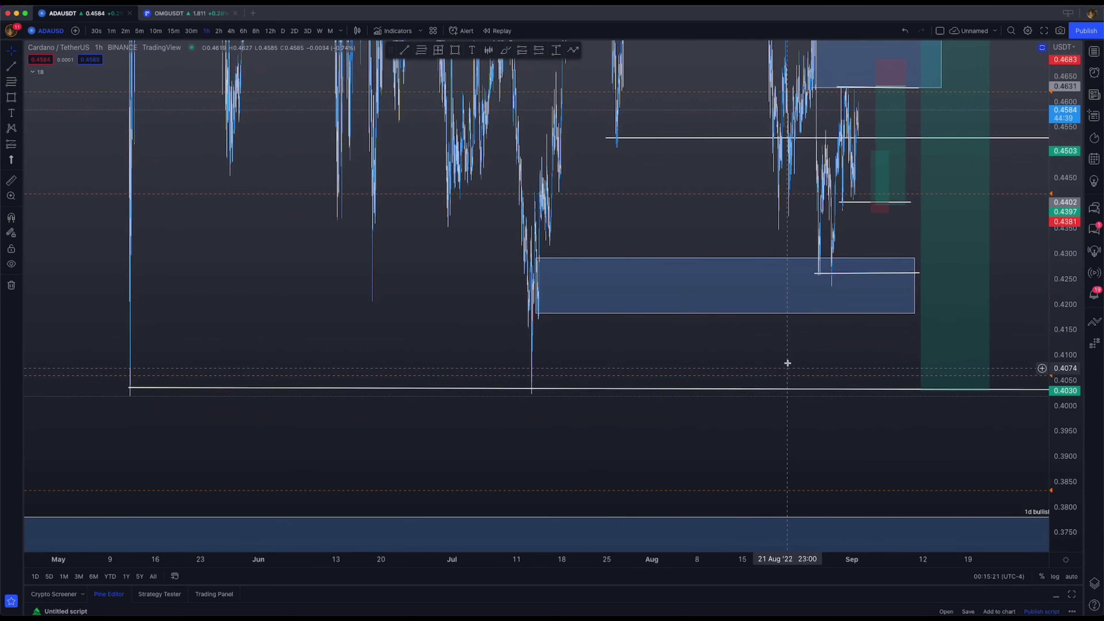
pyautogui.moveTo(783, 365); pyautogui.dragTo(767, 510)
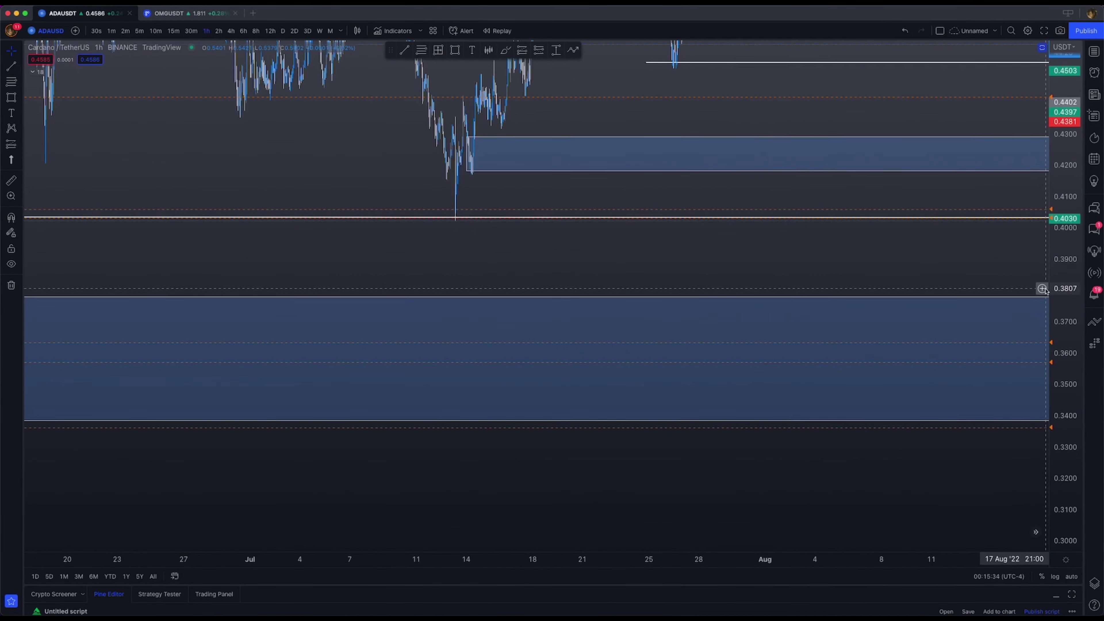
pyautogui.click(1042, 290)
# Examine the early-February 2021 rally origin, including the 4h fvg and the demand box inside the daily bullish orderblock.
pyautogui.hscroll(-10, 747, 229)
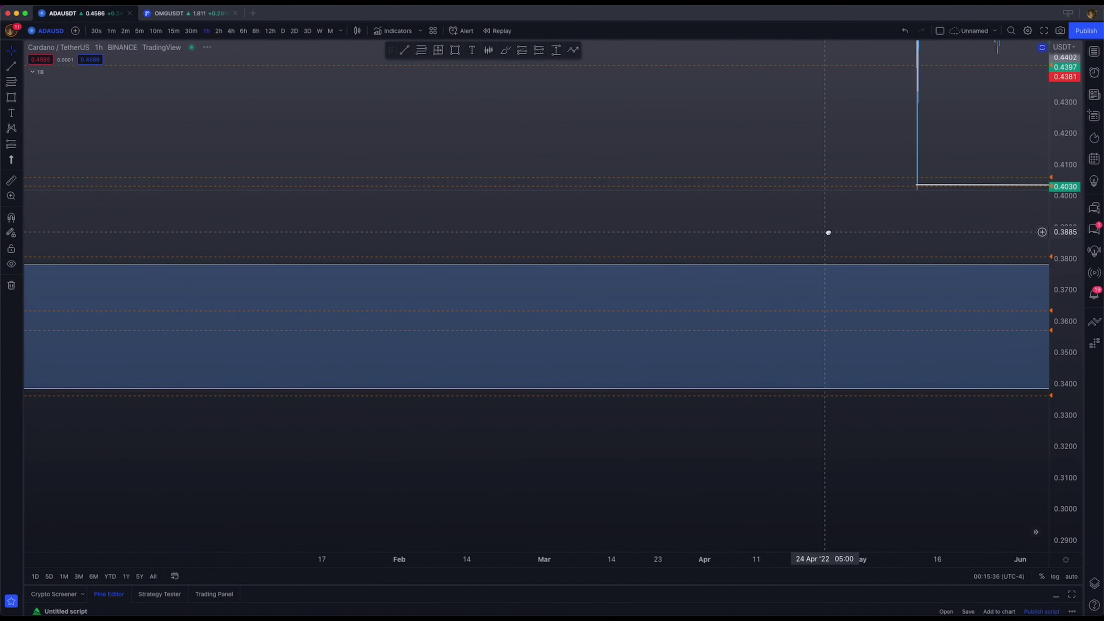
pyautogui.hscroll(-15, 828, 233)
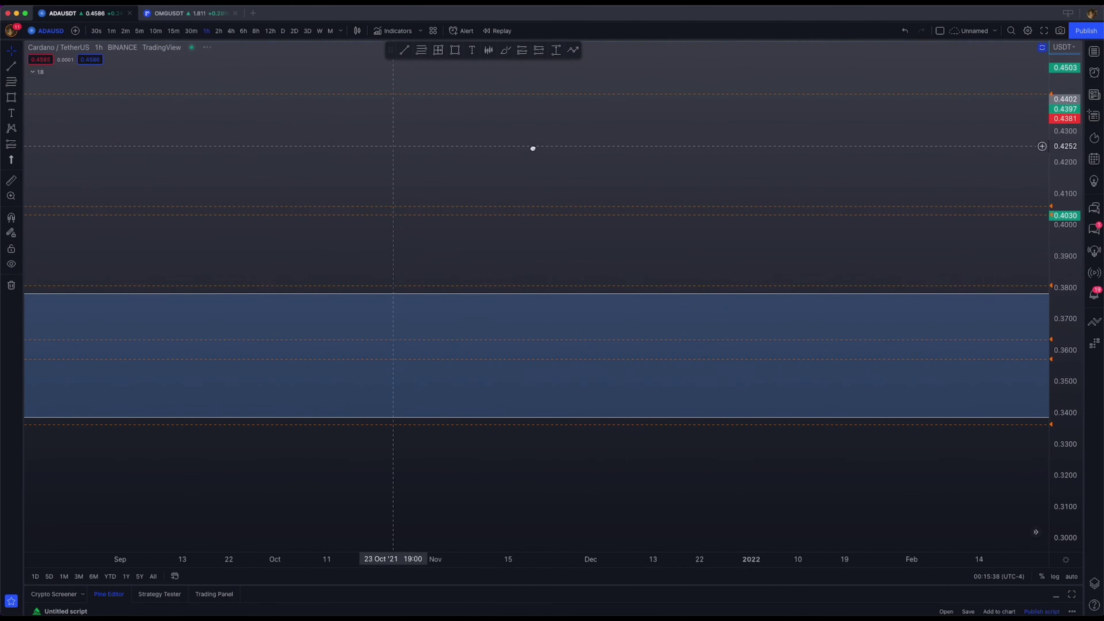
pyautogui.hscroll(-20, 533, 149)
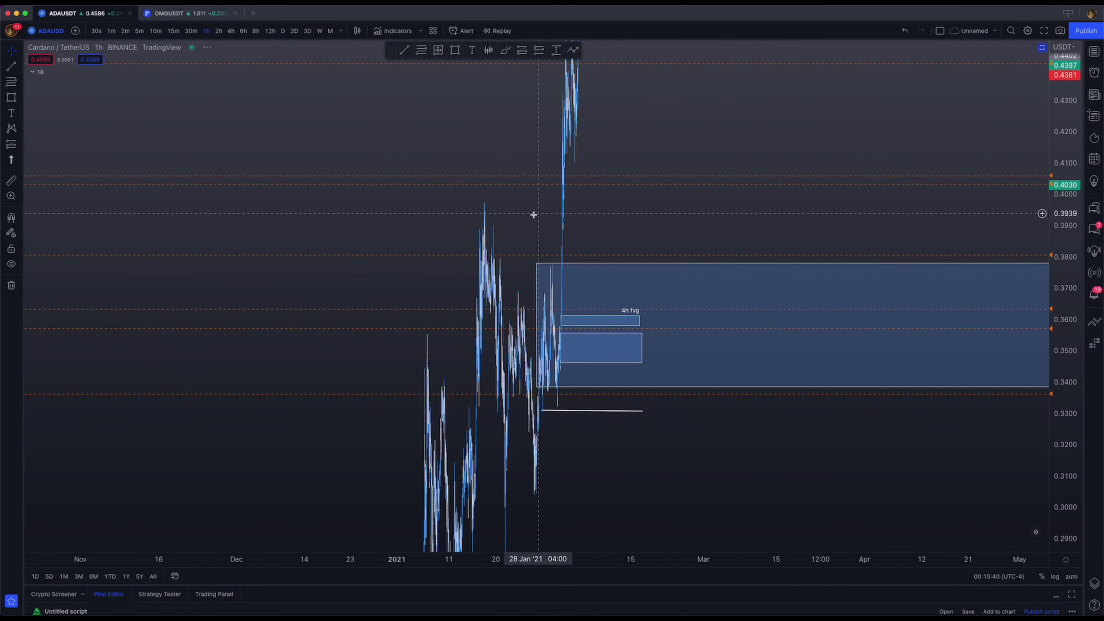
pyautogui.scroll(5, 533, 214)
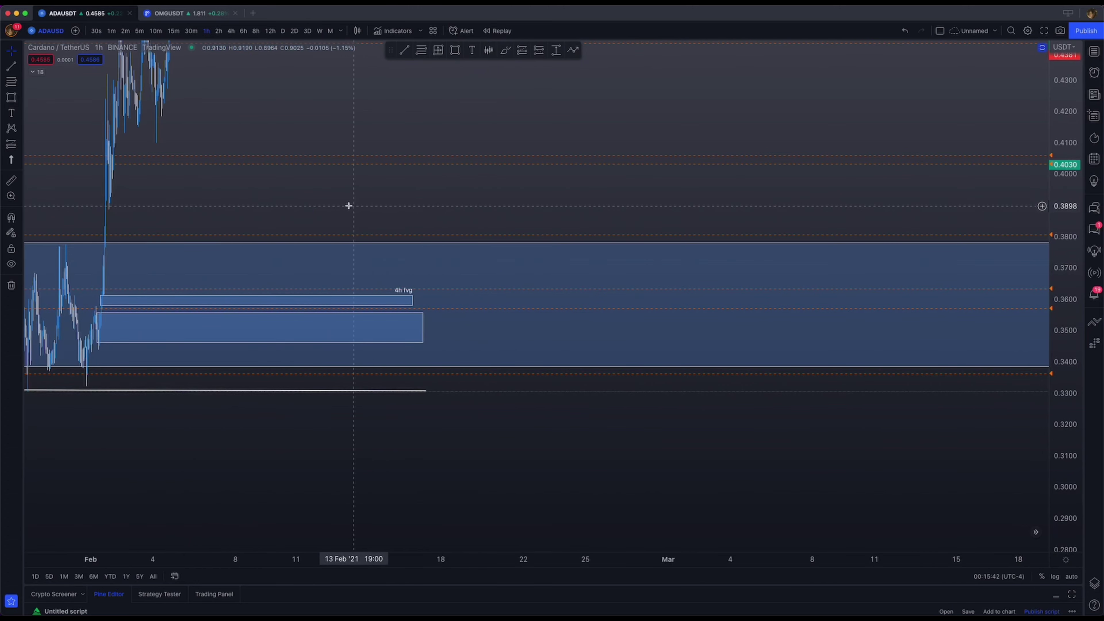
pyautogui.hscroll(-10, 776, 170)
pyautogui.scroll(5, 781, 184)
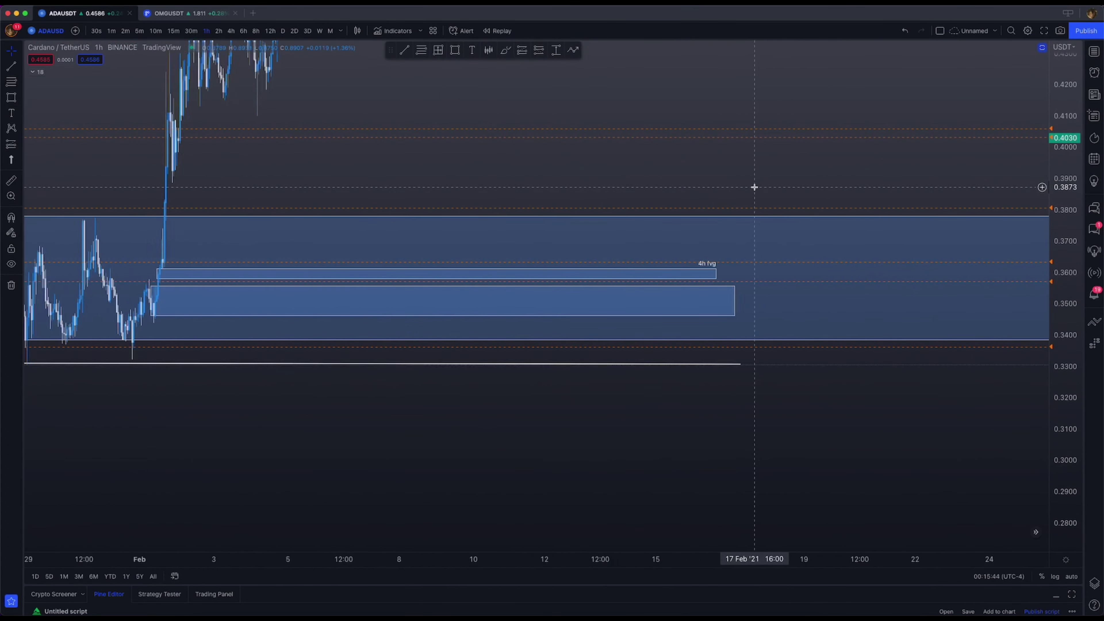
pyautogui.scroll(3, 755, 187)
pyautogui.moveTo(600, 182); pyautogui.dragTo(973, 187)
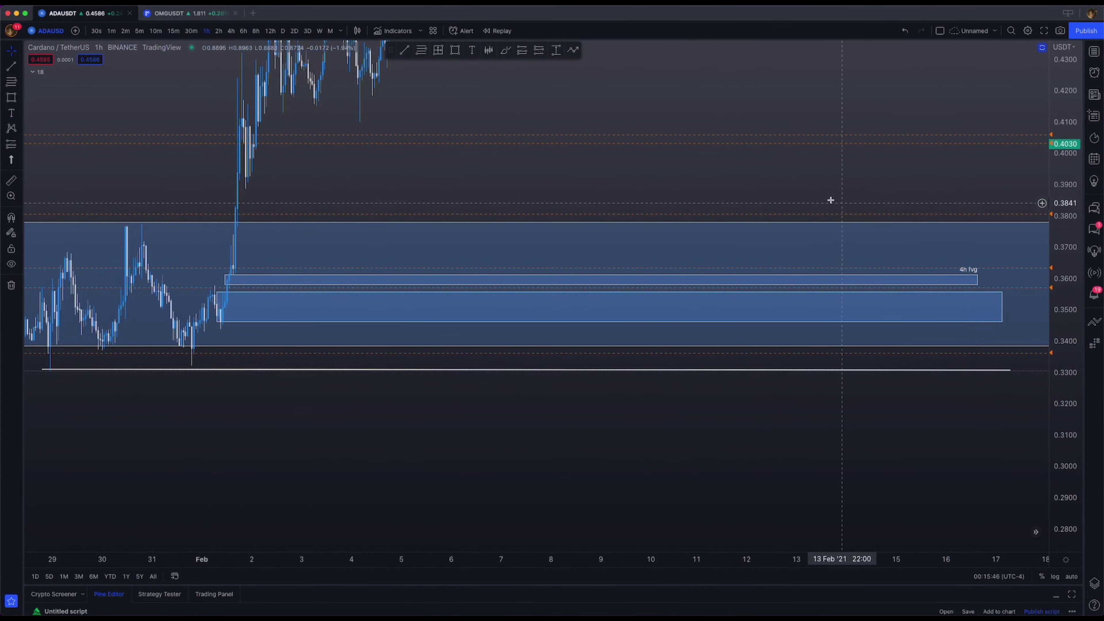
pyautogui.hscroll(-5, 830, 200)
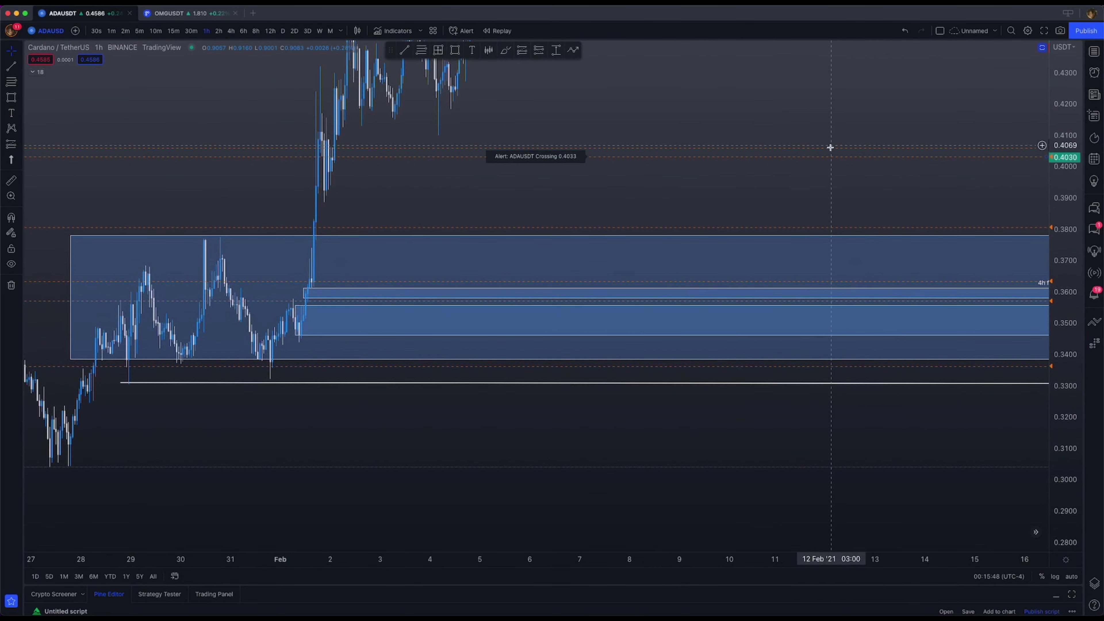
# Delete the ADAUSDT crossing alerts at 0.4033 and 0.4060.
pyautogui.rightClick(613, 158)
pyautogui.click(640, 194)
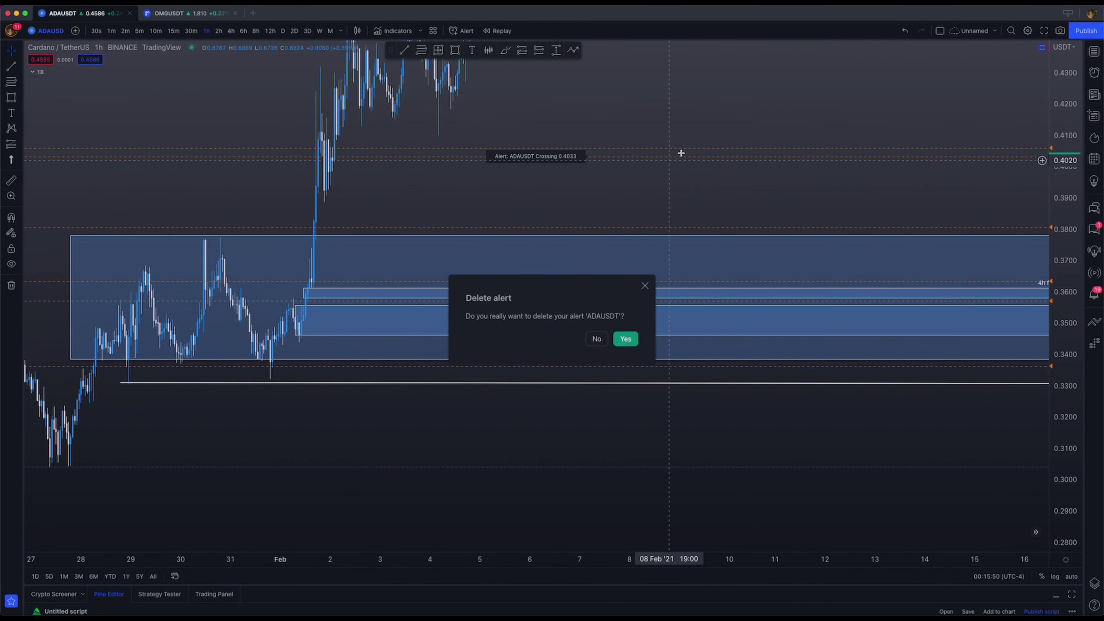
pyautogui.rightClick(665, 149)
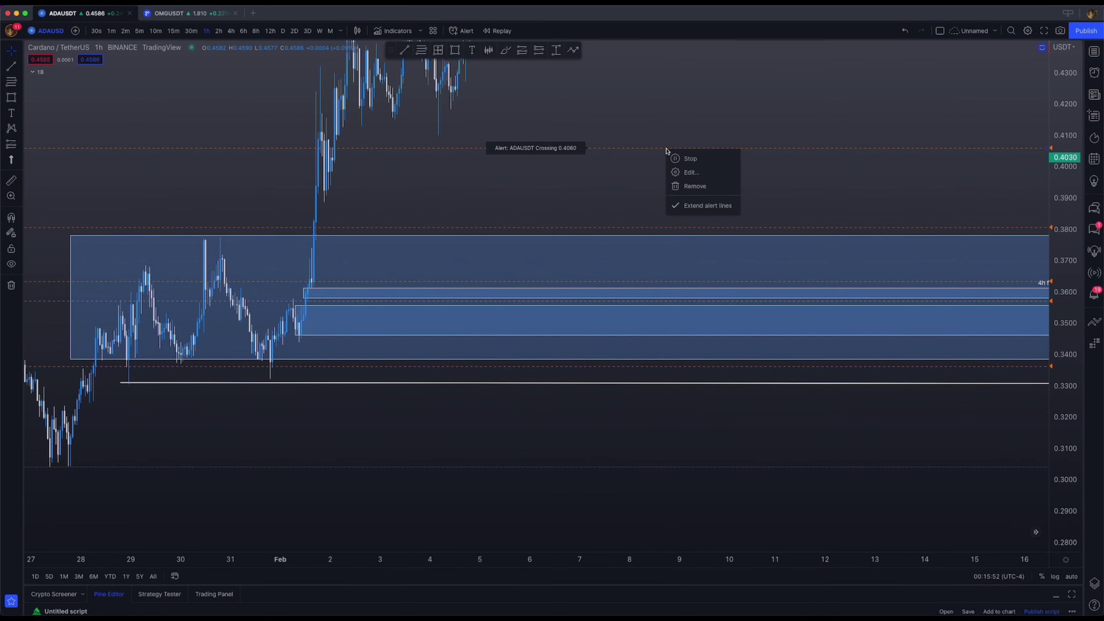
pyautogui.click(693, 185)
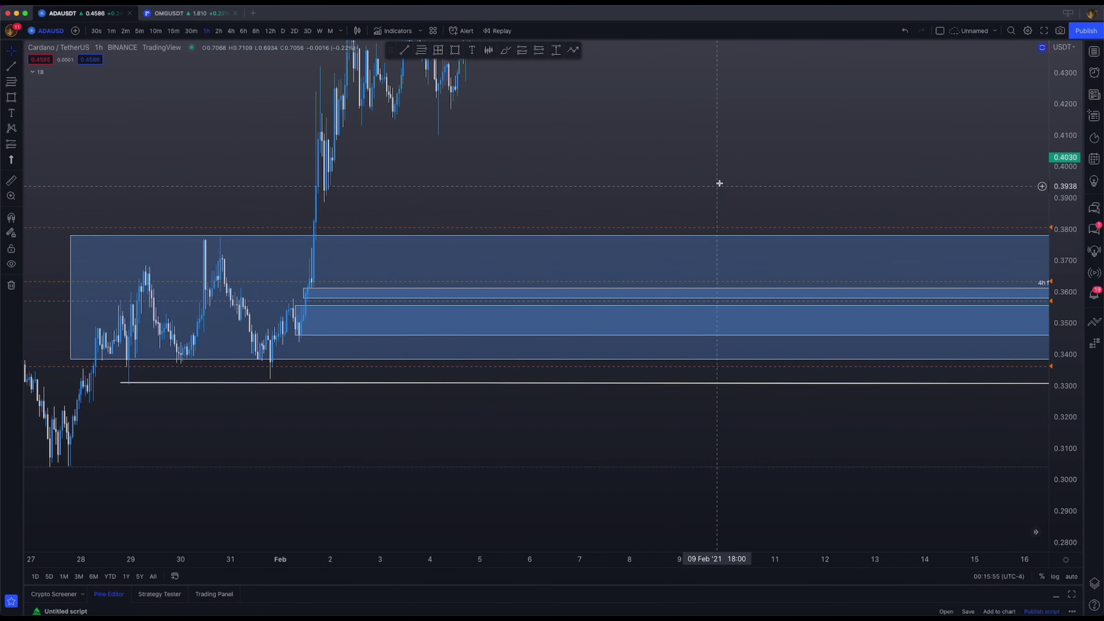
# Switch the chart to the 4-hour timeframe and review the current September range with its planned long and short positions.
pyautogui.moveTo(769, 162); pyautogui.dragTo(688, 289)
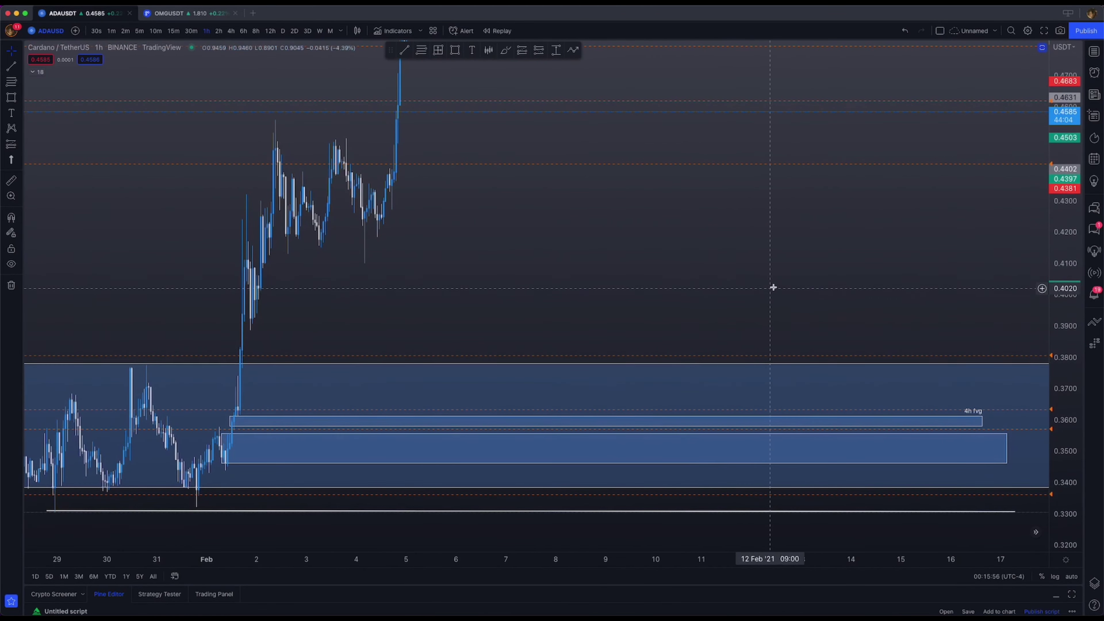
pyautogui.scroll(-5, 787, 289)
pyautogui.moveTo(893, 295); pyautogui.dragTo(543, 268)
pyautogui.moveTo(276, 72); pyautogui.dragTo(281, 49)
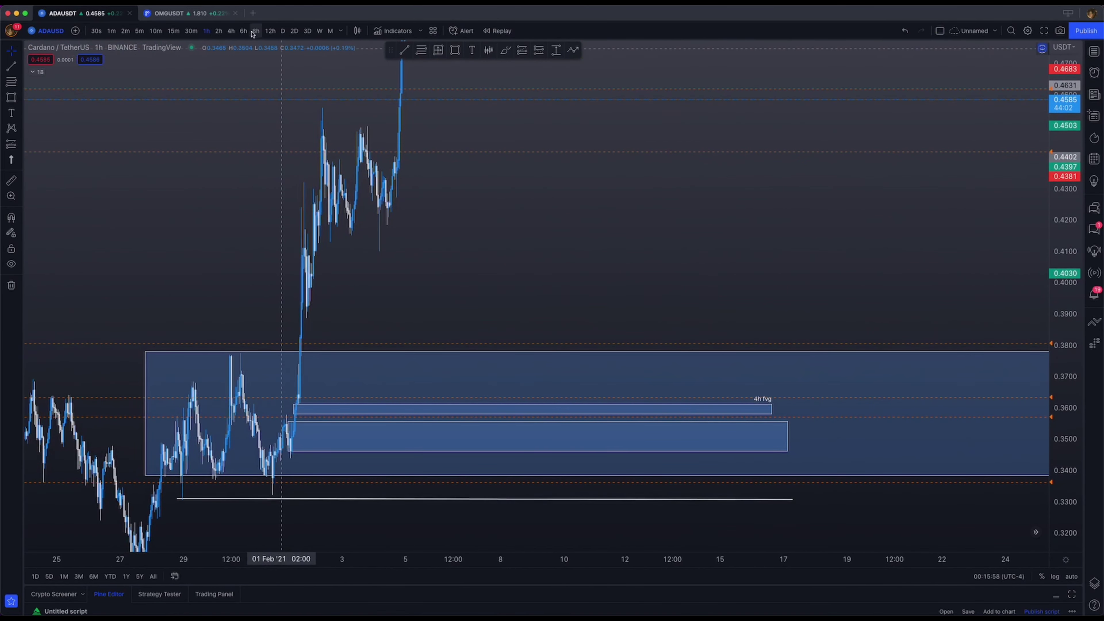
pyautogui.click(234, 31)
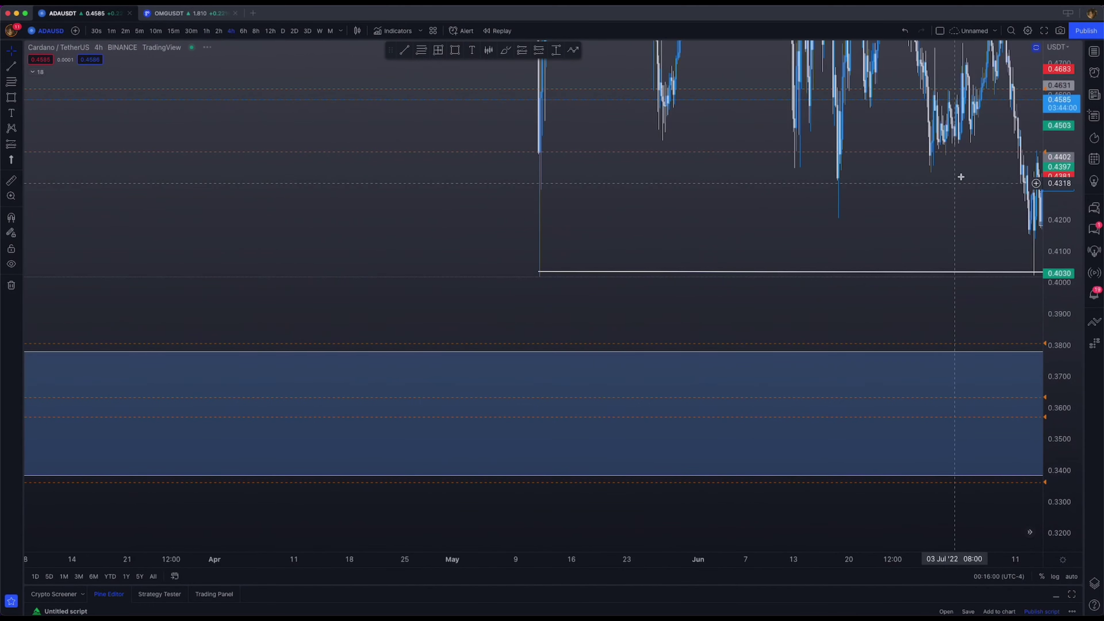
pyautogui.moveTo(739, 351); pyautogui.dragTo(604, 419)
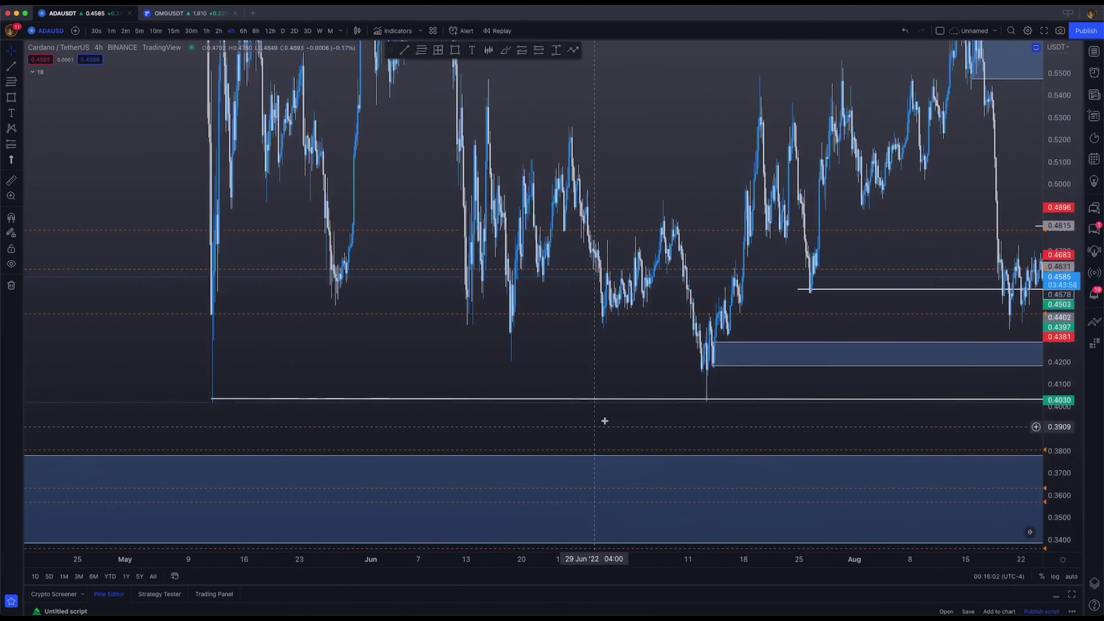
pyautogui.moveTo(862, 333); pyautogui.dragTo(519, 399)
pyautogui.scroll(5, 539, 330)
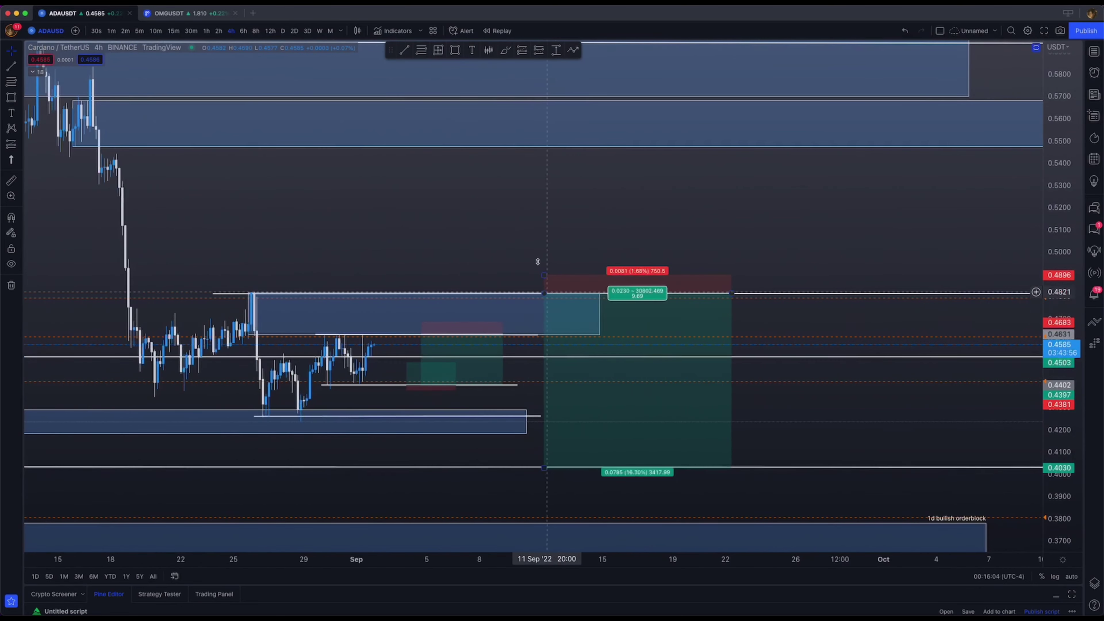
pyautogui.moveTo(540, 259); pyautogui.dragTo(847, 252)
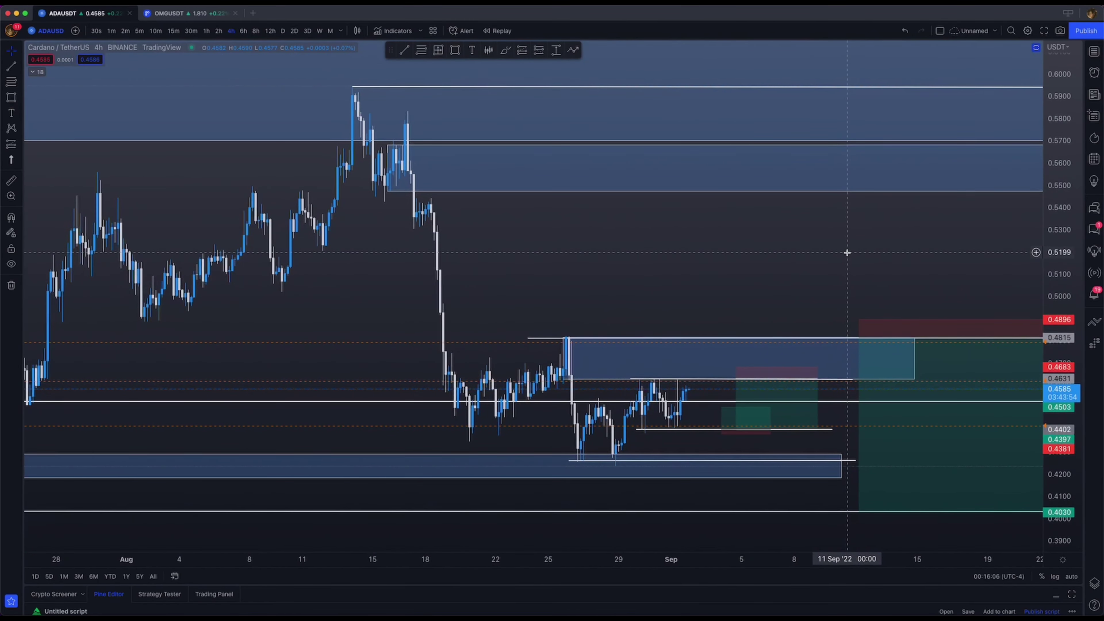